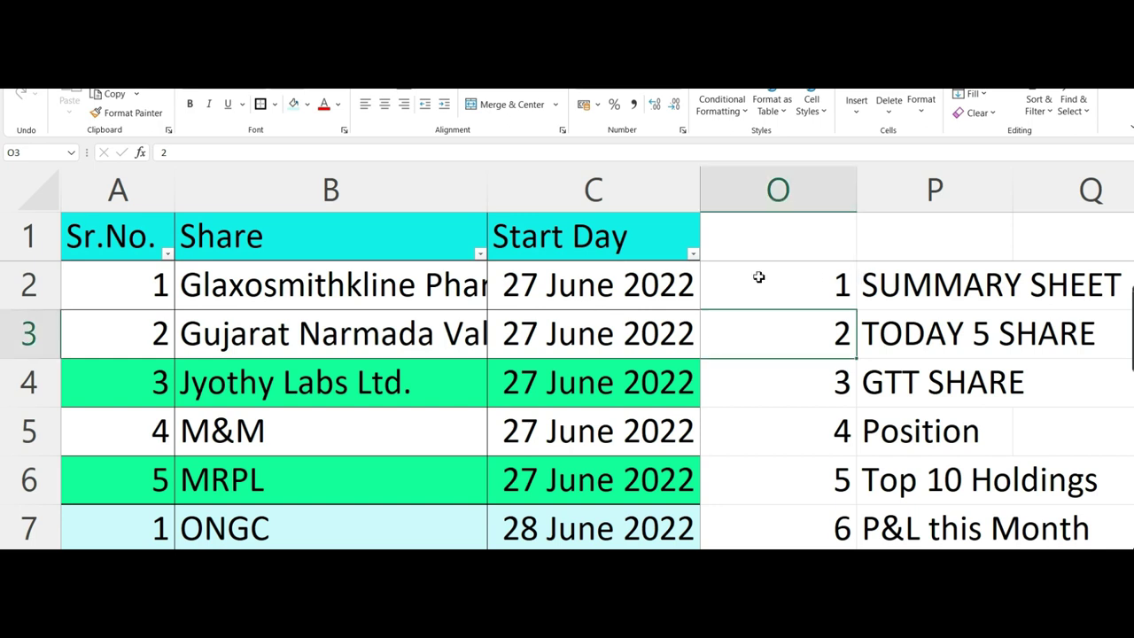
# Review the agenda entries SUMMARY SHEET and TODAY 5 SHARE beside the holdings table in columns O and P.
pyautogui.click(823, 281)
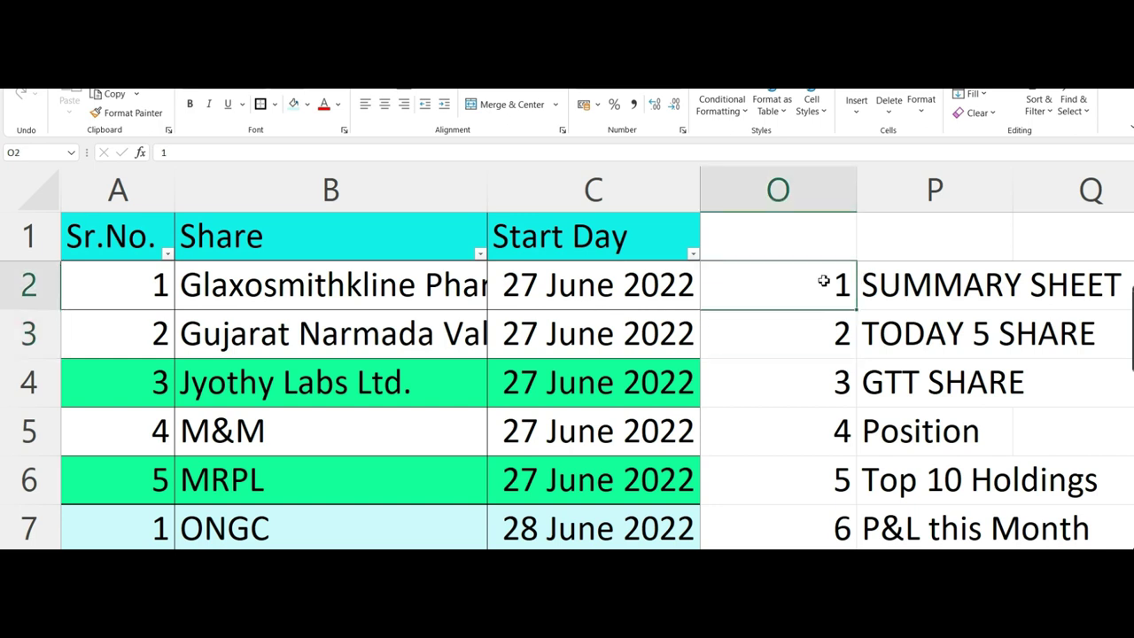
pyautogui.press('Right')
pyautogui.press('Left')
pyautogui.press('Right')
pyautogui.press('Left')
pyautogui.press('Right')
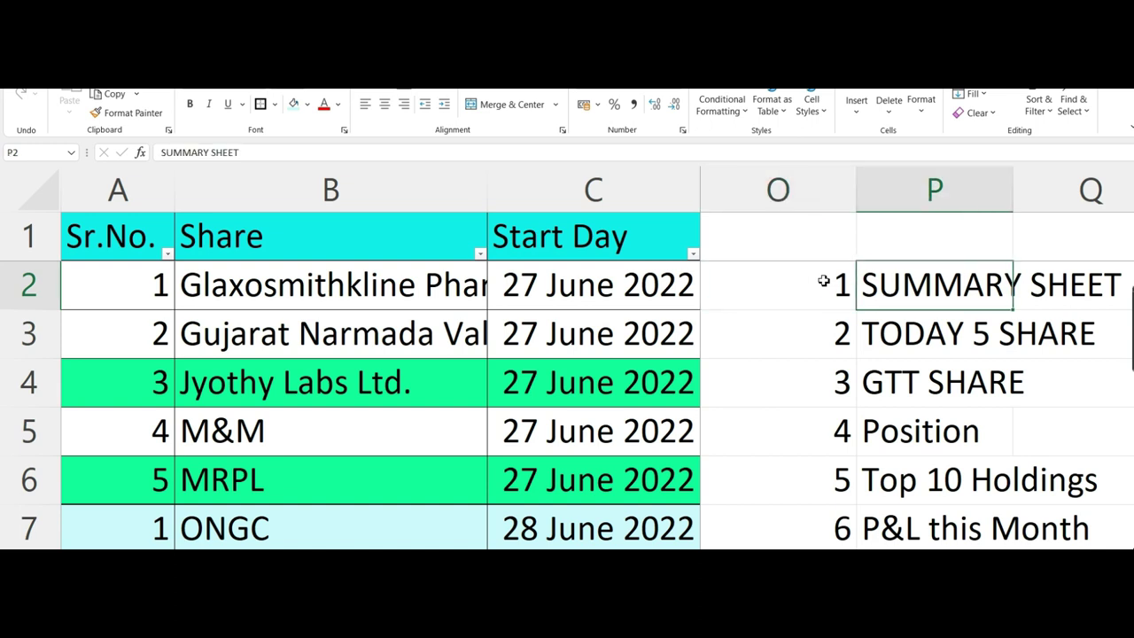
pyautogui.press('Down')
pyautogui.press('Up')
pyautogui.press('Down')
pyautogui.press('Down')
pyautogui.press('Up')
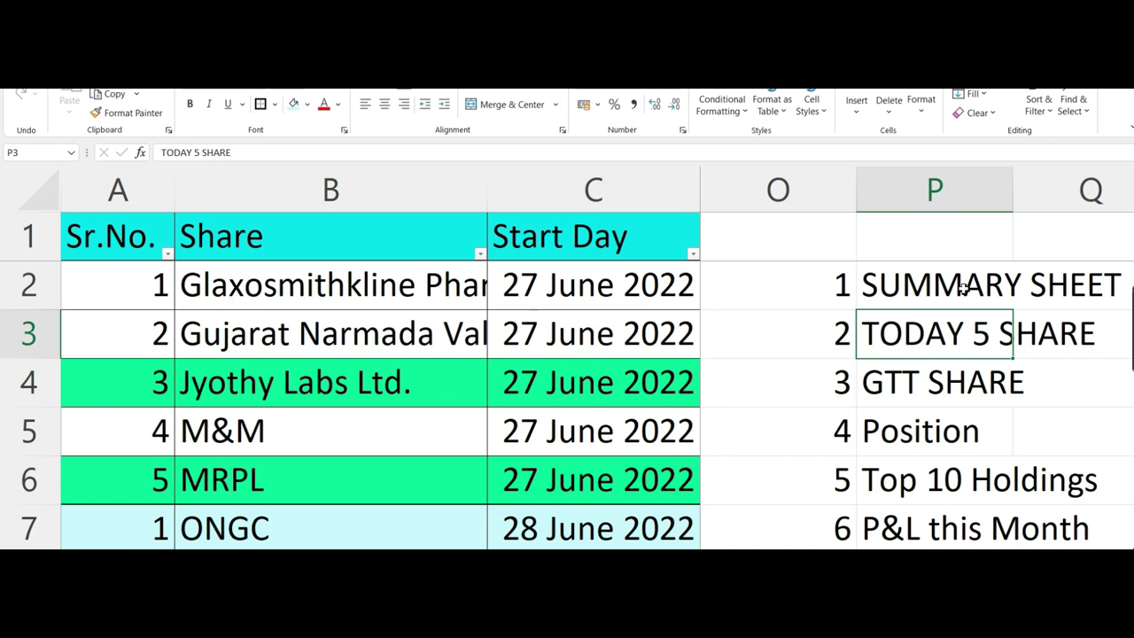
# Go through the agenda list in column P from SUMMARY SHEET down to 1 stock Analysis.
pyautogui.click(963, 286)
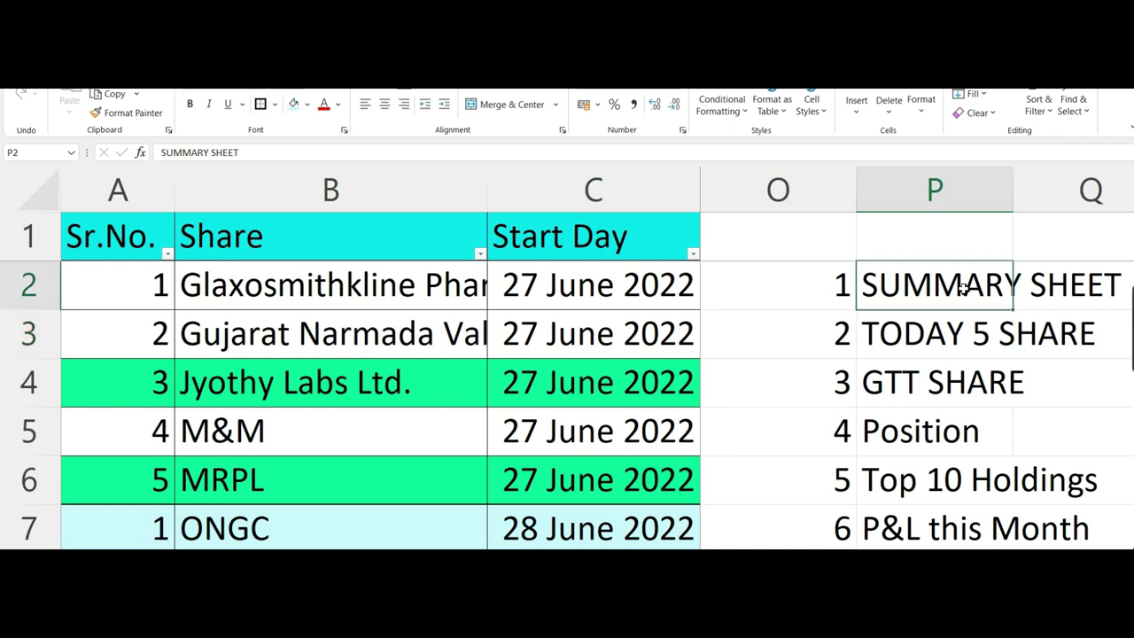
pyautogui.press('Down')
pyautogui.click(963, 287)
pyautogui.press('Down')
pyautogui.press('Down')
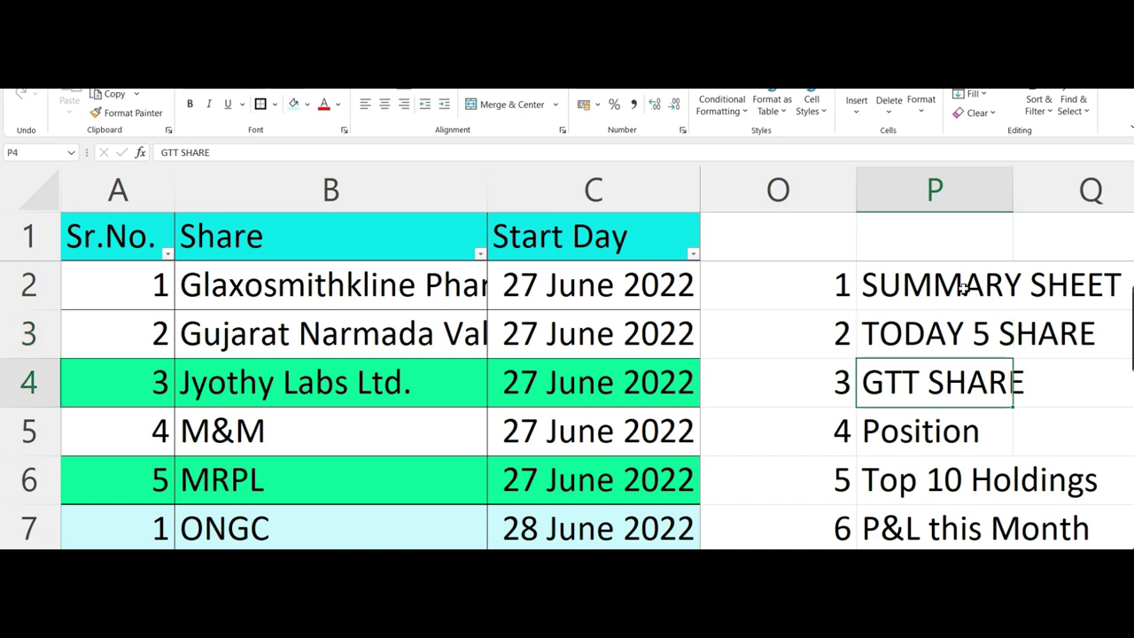
pyautogui.press('Down')
pyautogui.press('Down')
pyautogui.press('Up')
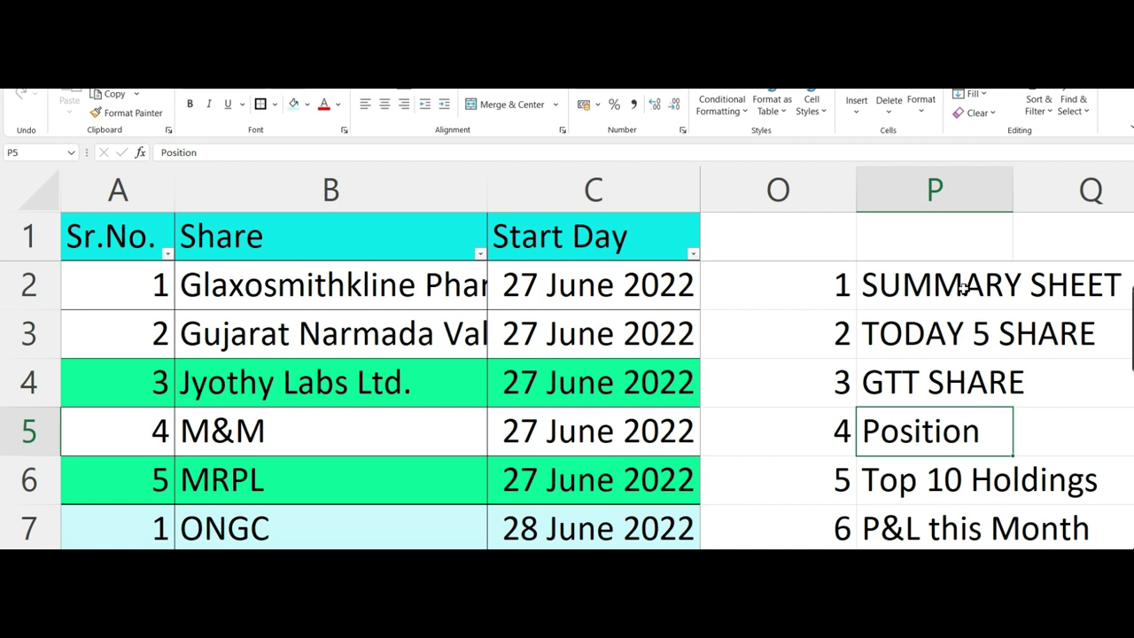
pyautogui.press('Down')
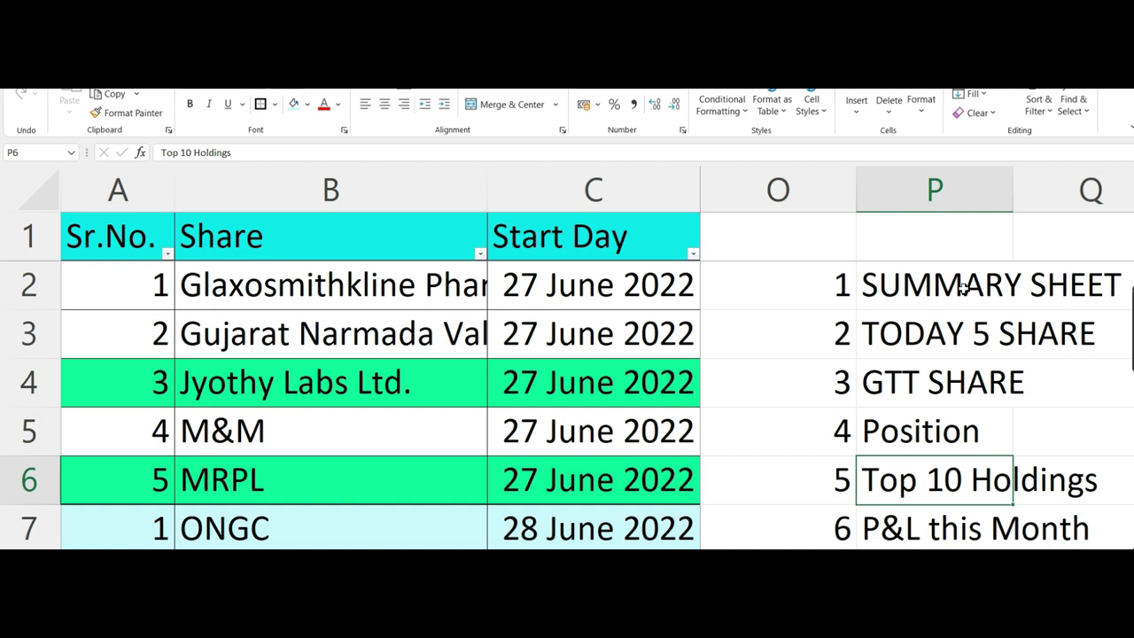
pyautogui.press('Down')
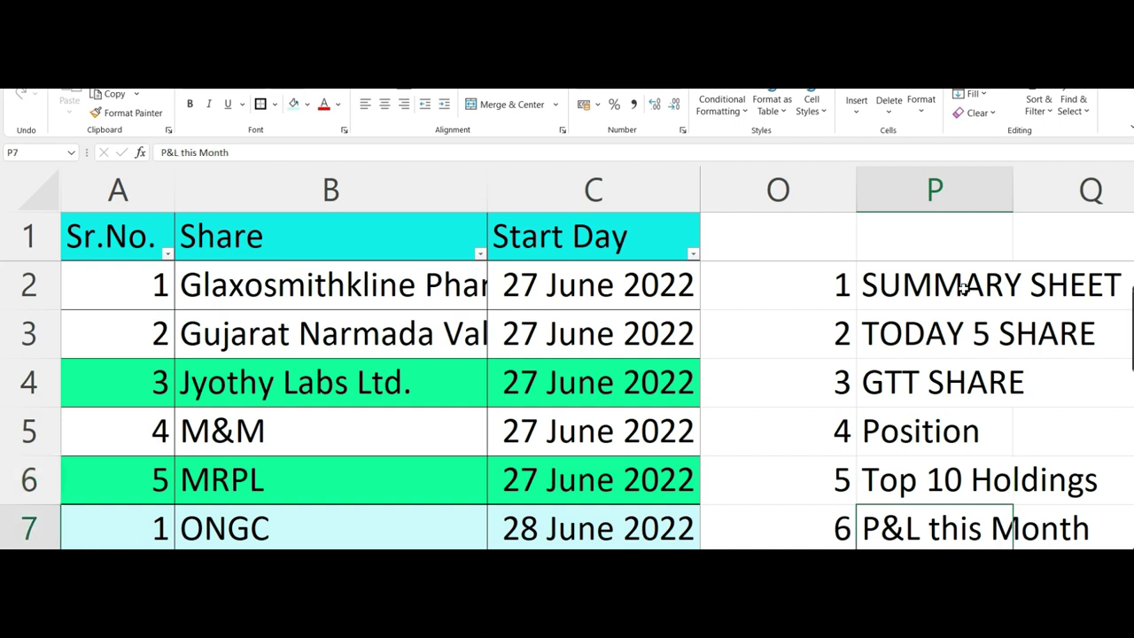
pyautogui.press('Down')
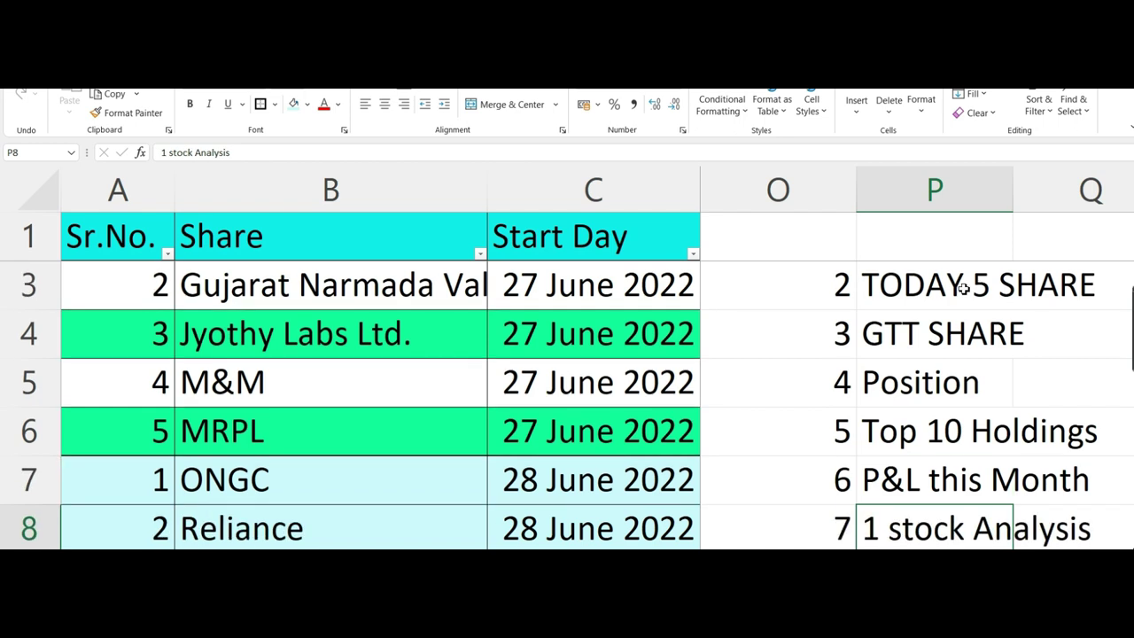
# Go back up the agenda list in column P to the TODAY 5 SHARE entry.
pyautogui.press('Up')
pyautogui.press('Up')
pyautogui.press('Up')
pyautogui.press('Up')
pyautogui.press('Up')
pyautogui.press('Up')
pyautogui.press('Up')
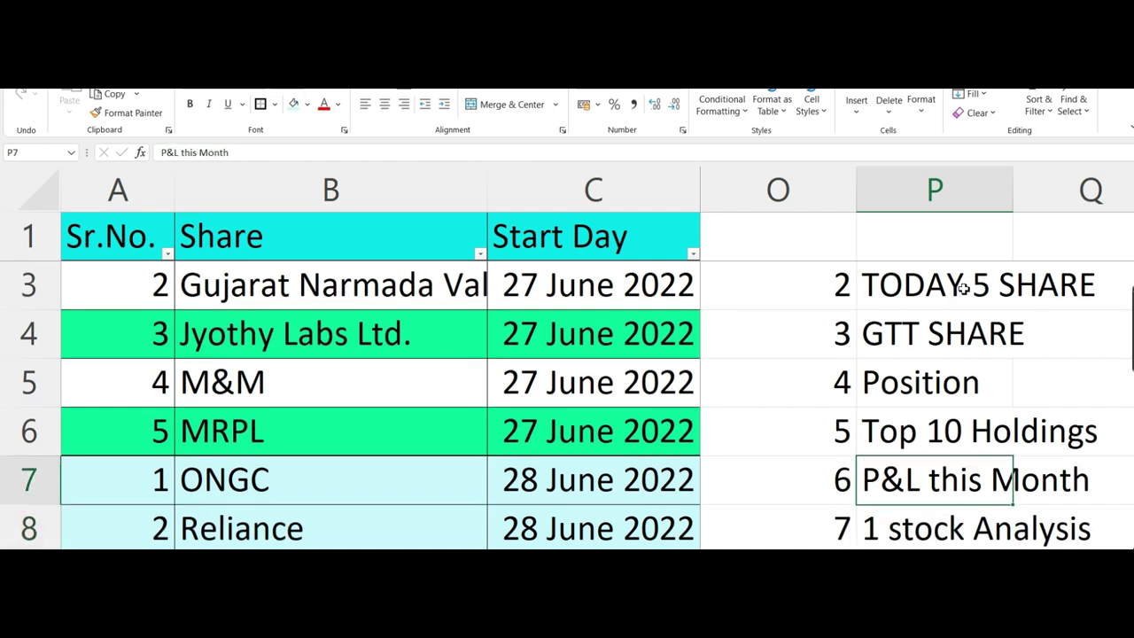
pyautogui.press('Down')
pyautogui.press('Down')
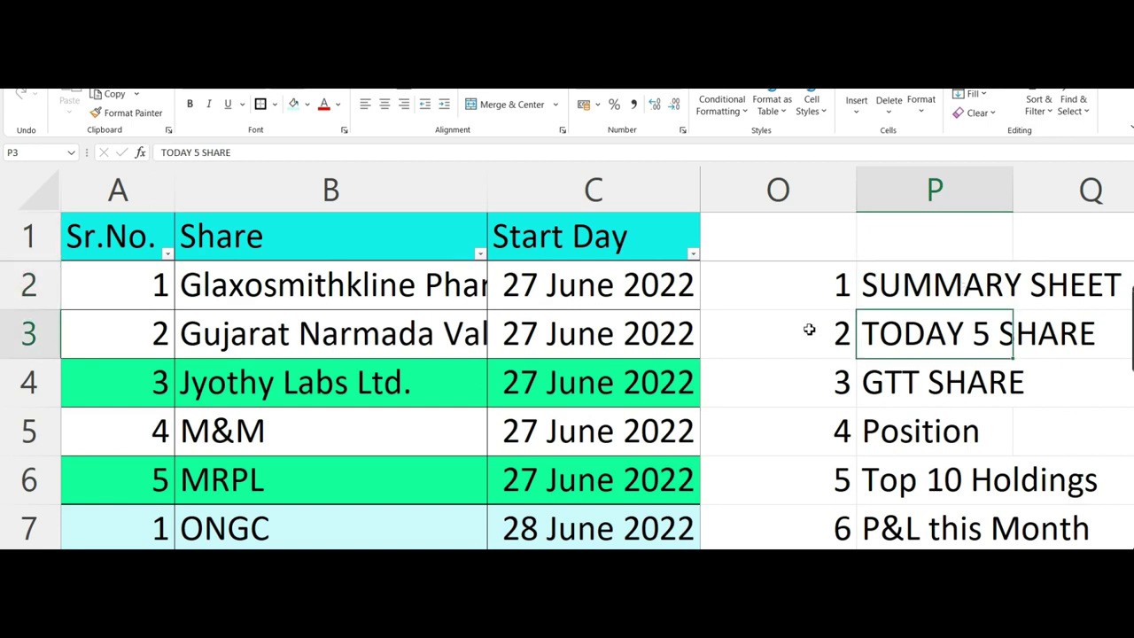
# Examine the full holdings table from the Sr.No. column, following the BERGEPAINT row across to its Net Change value.
pyautogui.scroll(2, 640, 378)
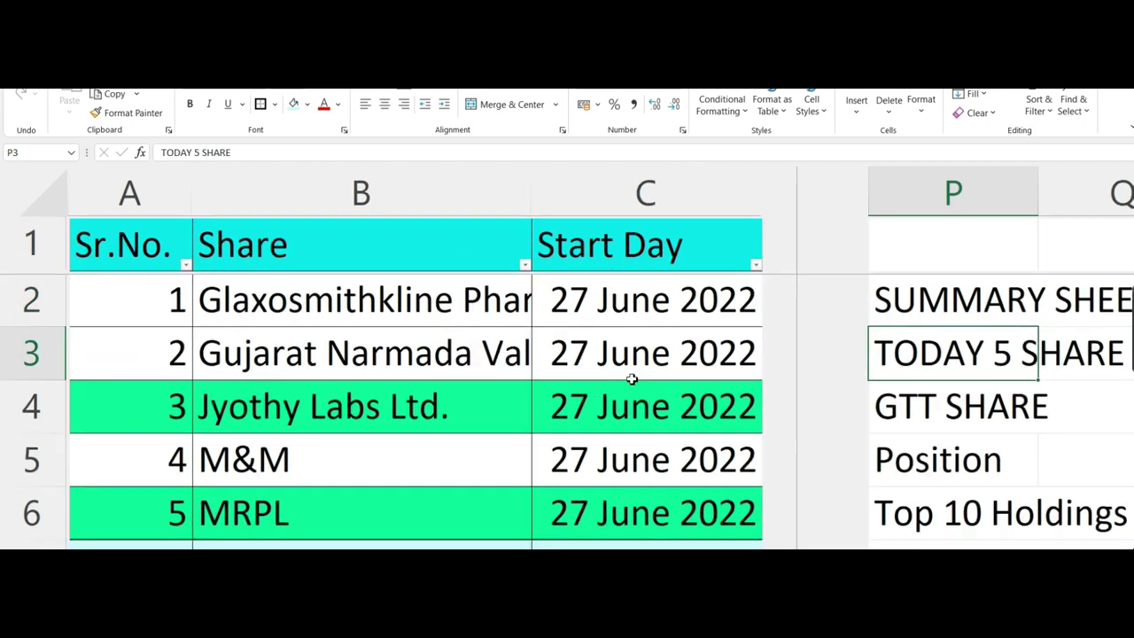
pyautogui.scroll(-4, 632, 379)
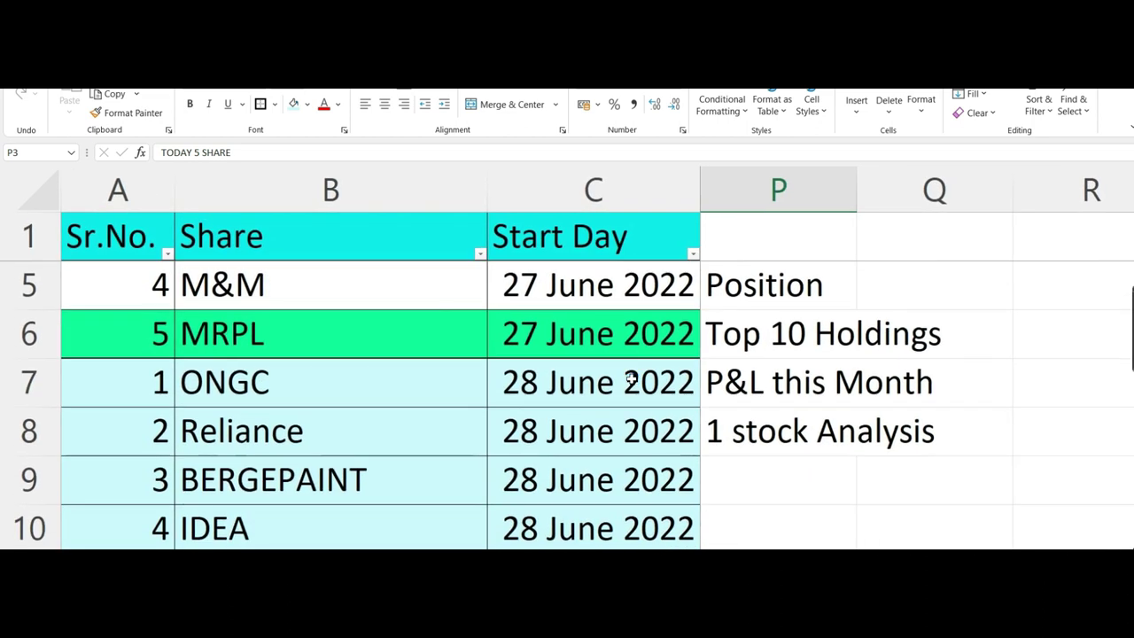
pyautogui.scroll(-1, 632, 380)
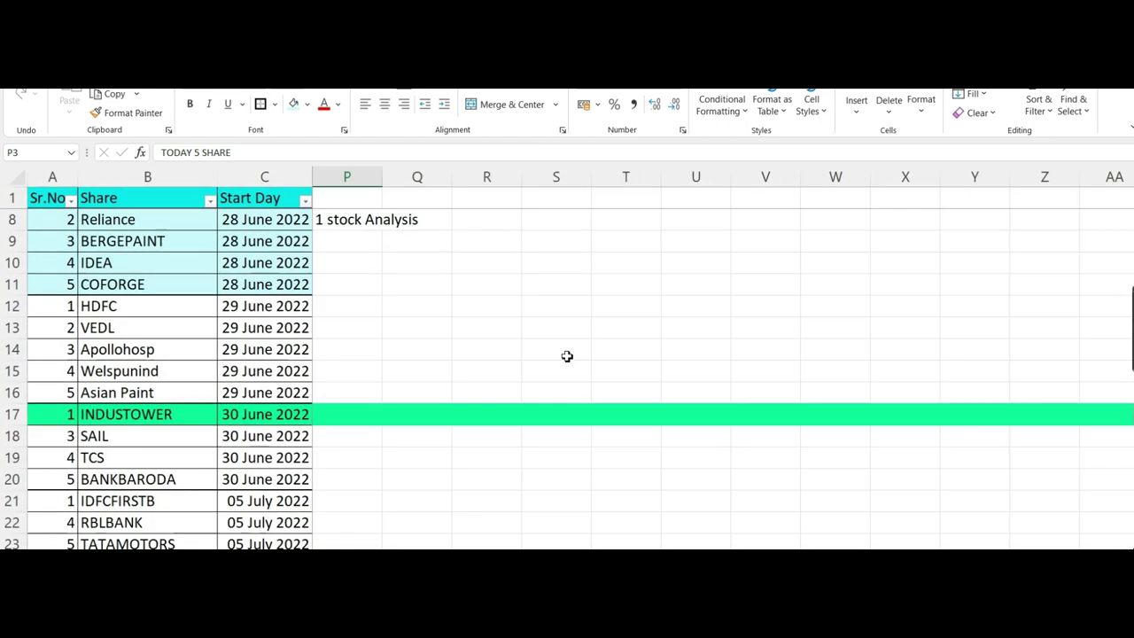
pyautogui.click(402, 321)
pyautogui.press('Left')
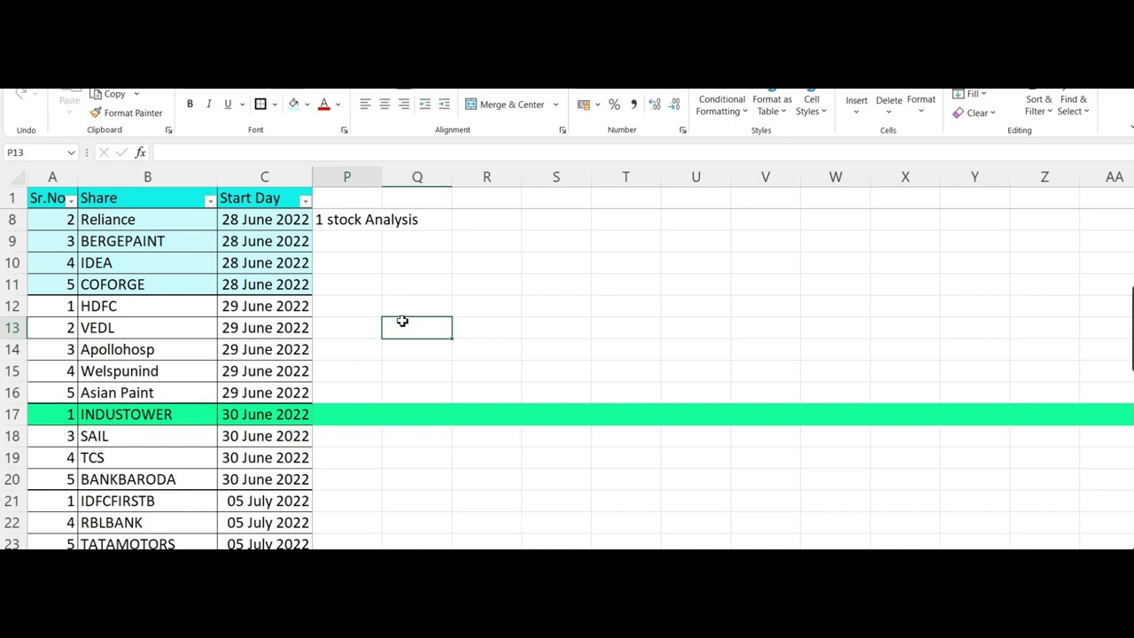
pyautogui.press('Home')
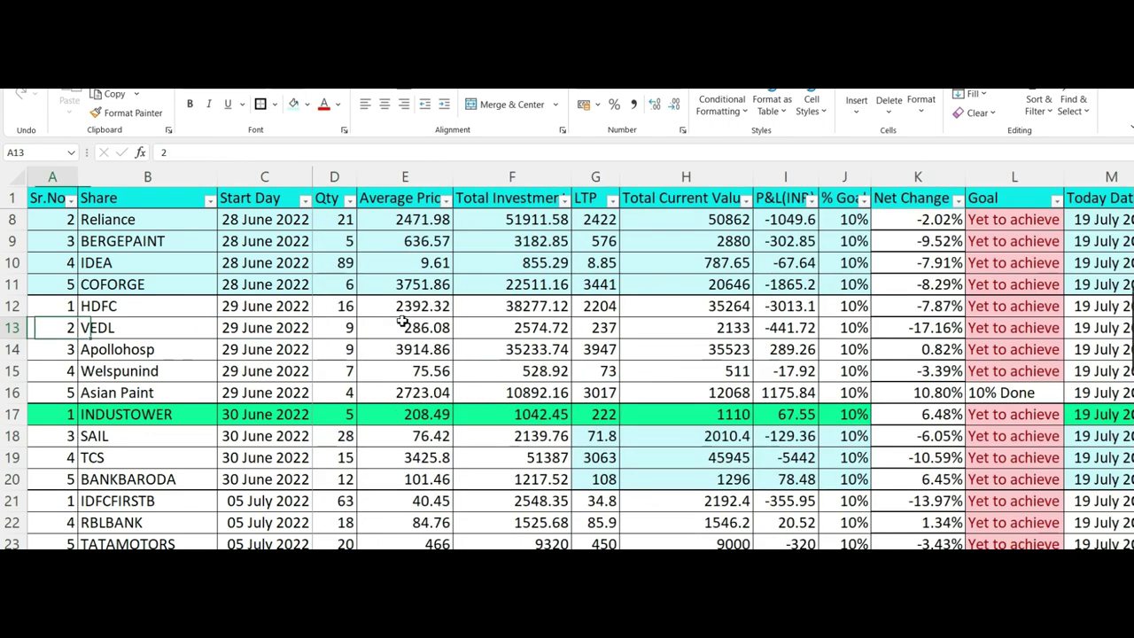
pyautogui.click(122, 229)
pyautogui.press('Down')
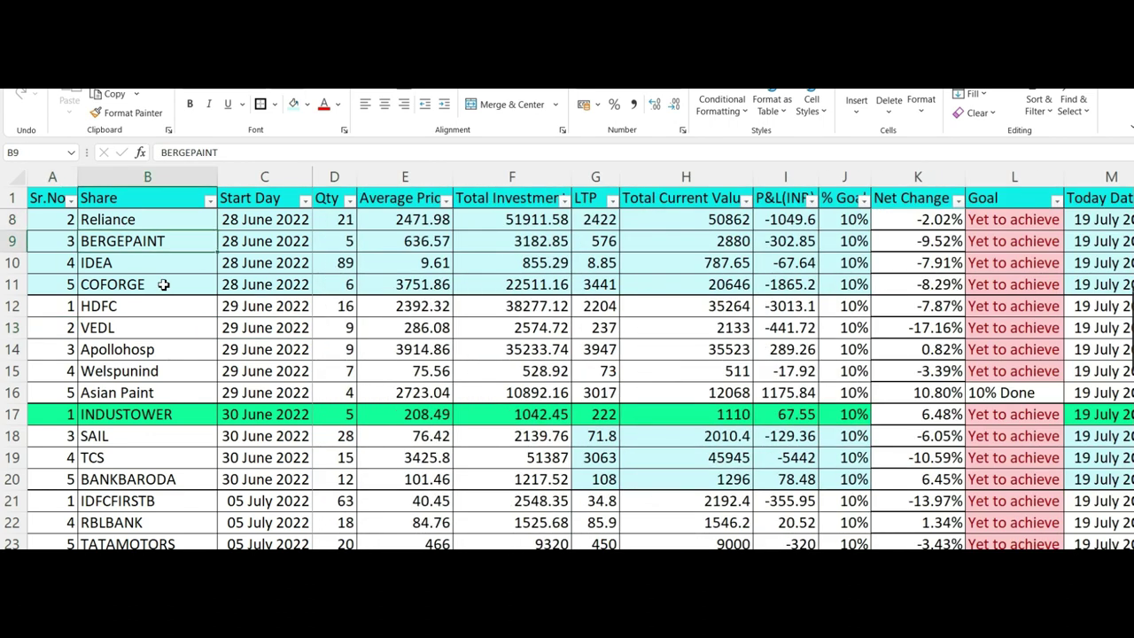
pyautogui.press('Right')
pyautogui.press('Right')
pyautogui.press('Right')
pyautogui.press('Right')
pyautogui.press('Right')
pyautogui.press('Right')
pyautogui.press('Right')
pyautogui.press('Right')
pyautogui.press('Right')
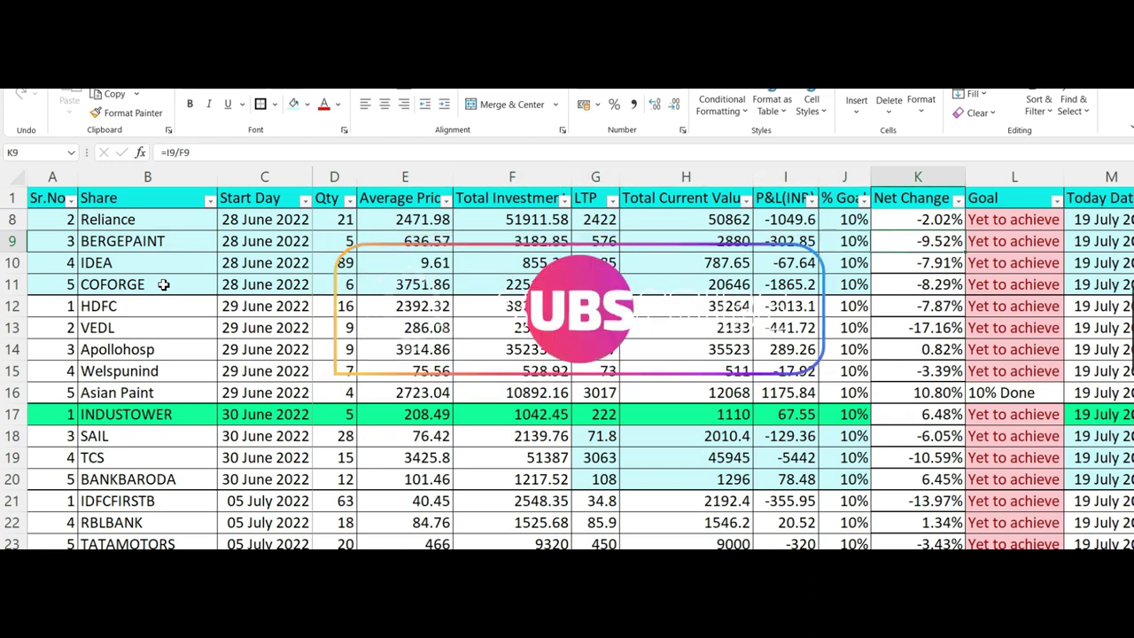
# Look down the holdings table to its last entries, ending on the BEL share in column B.
pyautogui.press('Down')
pyautogui.press('Down')
pyautogui.press('Down')
pyautogui.press('Down')
pyautogui.press('Down')
pyautogui.press('Down')
pyautogui.press('Down')
pyautogui.press('Down')
pyautogui.press('Down')
pyautogui.press('Down')
pyautogui.press('Down')
pyautogui.press('Down')
pyautogui.press('Down')
pyautogui.press('Down')
pyautogui.press('Down')
pyautogui.press('Down')
pyautogui.press('Down')
pyautogui.press('Down')
pyautogui.press('Down')
pyautogui.press('Down')
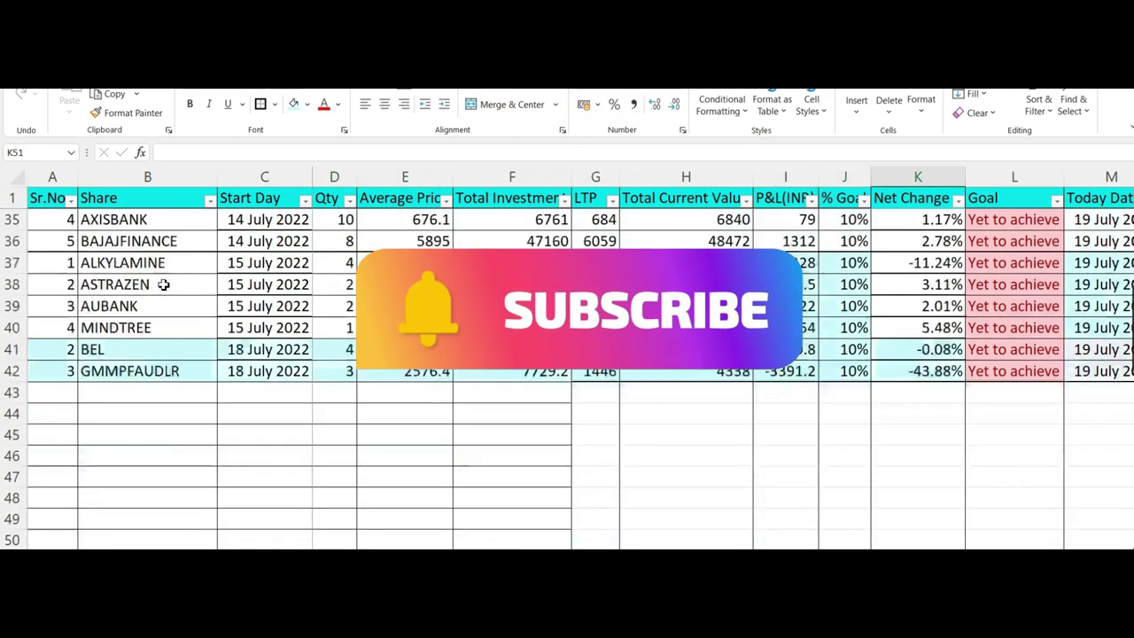
pyautogui.press('Down')
pyautogui.press('Down')
pyautogui.press('Down')
pyautogui.press('Down')
pyautogui.click(89, 263)
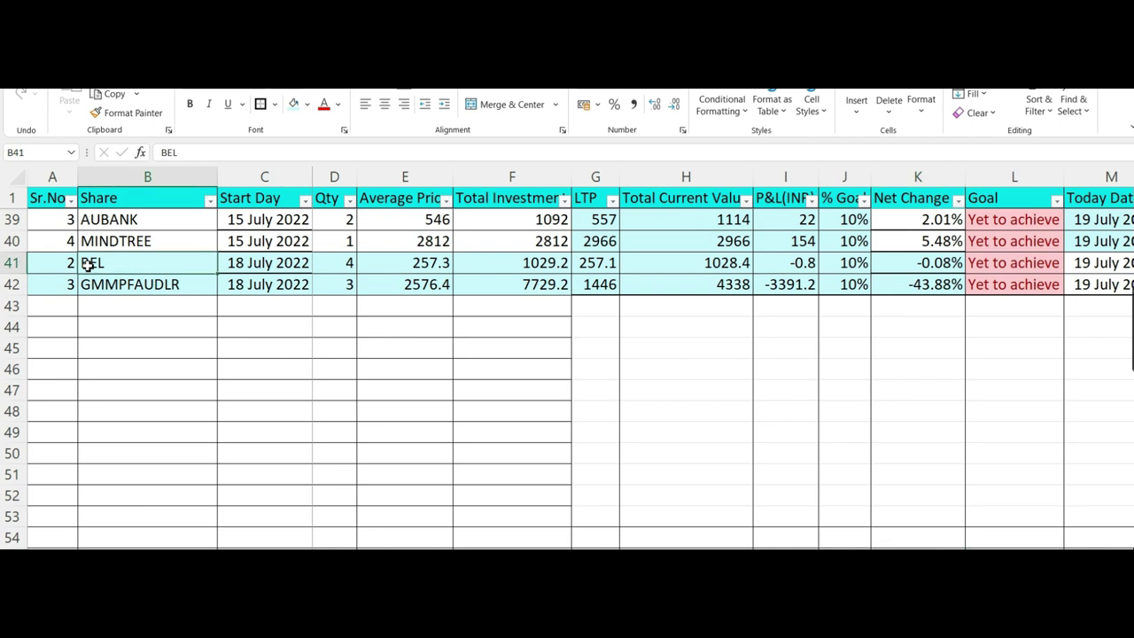
# Compare the BEL and GMMPFAUDLR holdings dated 18 July 2022.
pyautogui.press('Down')
pyautogui.press('Up')
pyautogui.press('Down')
pyautogui.press('Up')
pyautogui.press('Down')
pyautogui.press('Down')
pyautogui.press('Up')
pyautogui.press('Up')
pyautogui.press('Down')
pyautogui.press('Up')
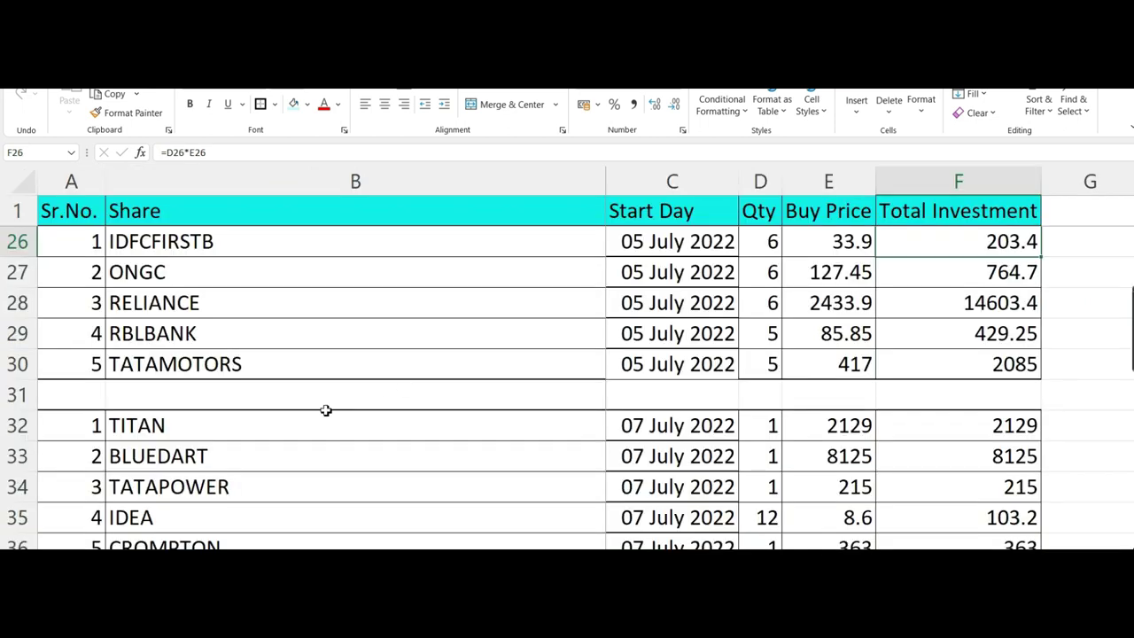
# Look through the daily share purchases in column B, from 07 July 2022 to ADANITRANS on 18 July 2022.
pyautogui.click(300, 430)
pyautogui.press('Down')
pyautogui.press('Down')
pyautogui.press('Down')
pyautogui.press('Down')
pyautogui.press('Down')
pyautogui.press('Down')
pyautogui.press('Down')
pyautogui.press('Down')
pyautogui.press('Down')
pyautogui.press('Down')
pyautogui.press('Down')
pyautogui.press('Down')
pyautogui.press('Down')
pyautogui.press('Down')
pyautogui.press('Down')
pyautogui.press('Down')
pyautogui.press('Down')
pyautogui.press('Down')
pyautogui.press('Down')
pyautogui.press('Down')
pyautogui.press('Down')
pyautogui.press('Down')
pyautogui.press('Down')
pyautogui.press('Down')
pyautogui.press('Down')
pyautogui.press('Down')
pyautogui.press('Down')
pyautogui.press('Down')
pyautogui.press('Down')
pyautogui.press('Down')
pyautogui.press('Down')
pyautogui.press('Down')
pyautogui.press('Down')
pyautogui.press('Down')
pyautogui.press('Down')
pyautogui.press('Down')
pyautogui.press('Down')
pyautogui.press('Down')
pyautogui.press('Down')
pyautogui.press('Up')
pyautogui.press('Up')
pyautogui.press('Up')
pyautogui.press('Up')
pyautogui.press('Up')
pyautogui.press('Up')
pyautogui.press('Up')
pyautogui.press('Up')
pyautogui.press('Up')
pyautogui.press('Up')
pyautogui.press('Up')
pyautogui.press('Up')
pyautogui.press('Up')
pyautogui.press('Up')
pyautogui.press('Up')
pyautogui.press('Up')
pyautogui.press('Up')
pyautogui.press('Up')
pyautogui.press('Up')
pyautogui.press('Up')
pyautogui.press('Down')
pyautogui.press('Down')
pyautogui.press('Down')
pyautogui.press('Down')
pyautogui.press('Down')
pyautogui.press('Down')
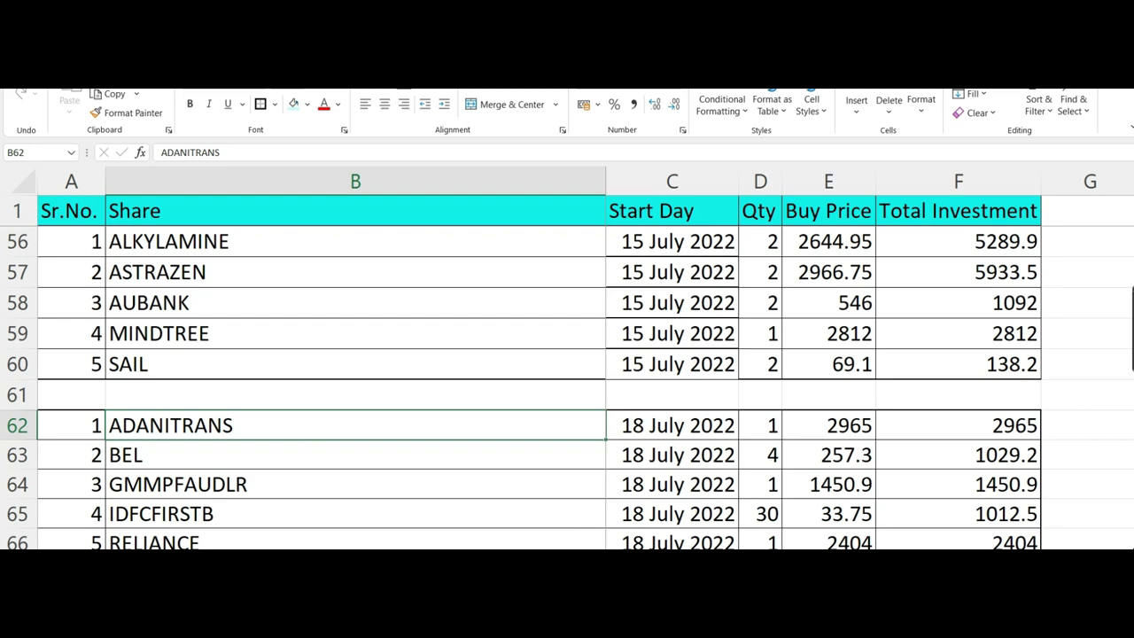
# Return to the holdings summary sheet and select empty cell I44 in the P&L(INR) column.
pyautogui.hotkey('ctrl', 'pagedown')
pyautogui.click(776, 336)
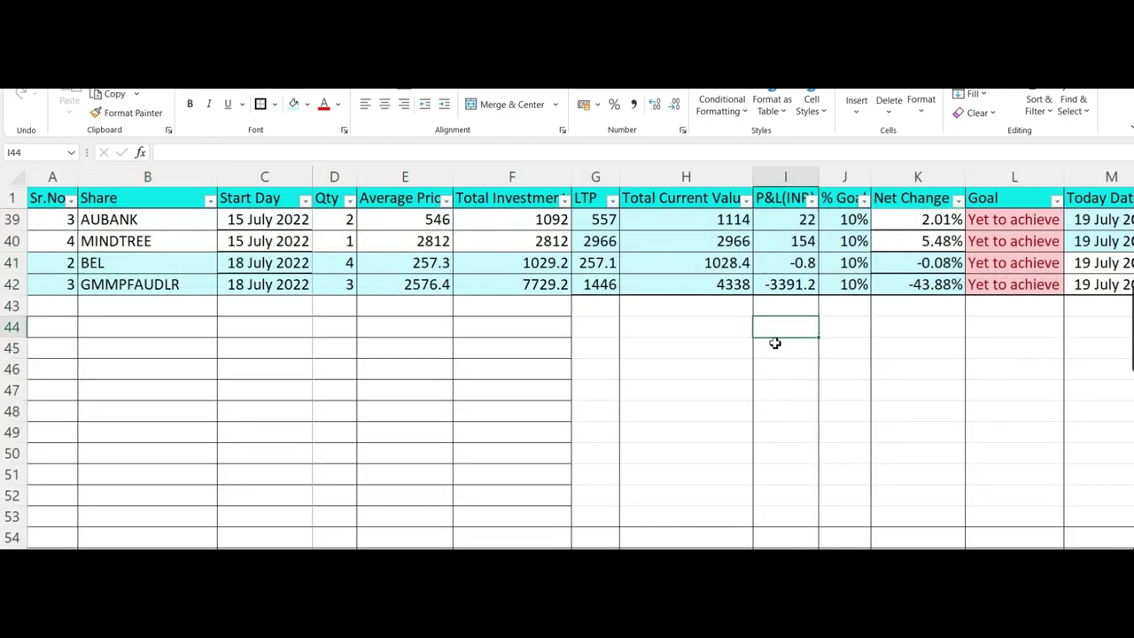
# Return to the first rows of the holdings table, selecting the P&L(INR) header in cell I1.
pyautogui.press('Up')
pyautogui.press('Up')
pyautogui.press('Up')
pyautogui.press('Up')
pyautogui.press('Up')
pyautogui.press('Up')
pyautogui.press('Up')
pyautogui.press('Up')
pyautogui.press('Up')
pyautogui.press('Up')
pyautogui.press('Up')
pyautogui.press('Up')
pyautogui.press('Up')
pyautogui.press('Up')
pyautogui.press('Up')
pyautogui.press('Up')
pyautogui.press('Up')
pyautogui.press('Up')
pyautogui.press('Up')
pyautogui.press('Up')
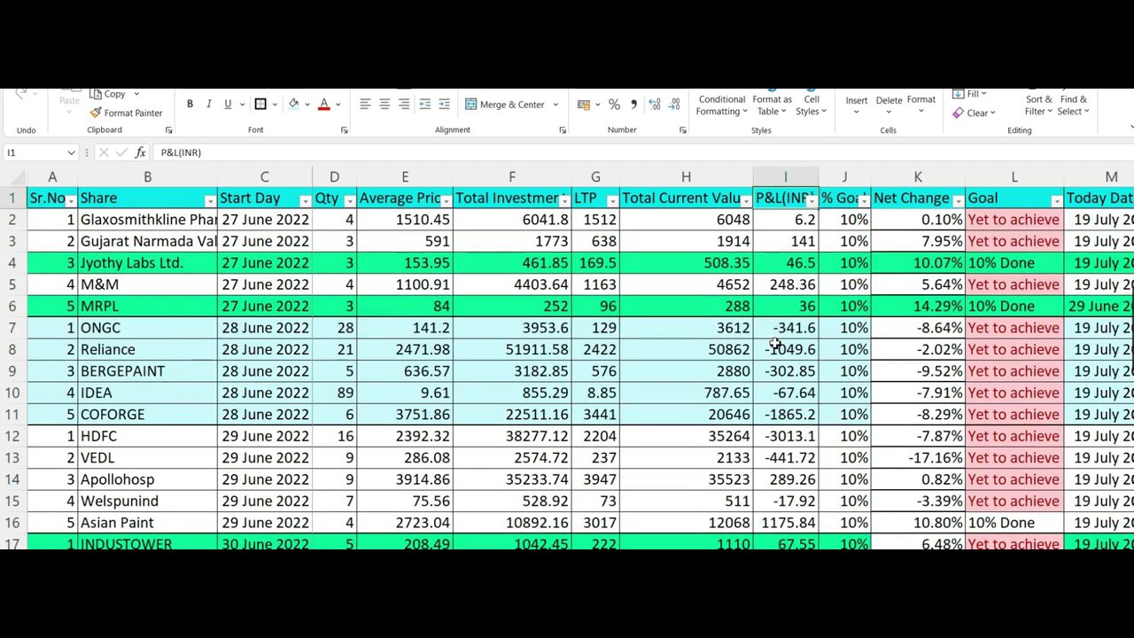
# Inspect the Net Change column's heading and select the Jyothy Labs Ltd. share in cell B4.
pyautogui.click(957, 201)
pyautogui.click(636, 344)
pyautogui.click(107, 265)
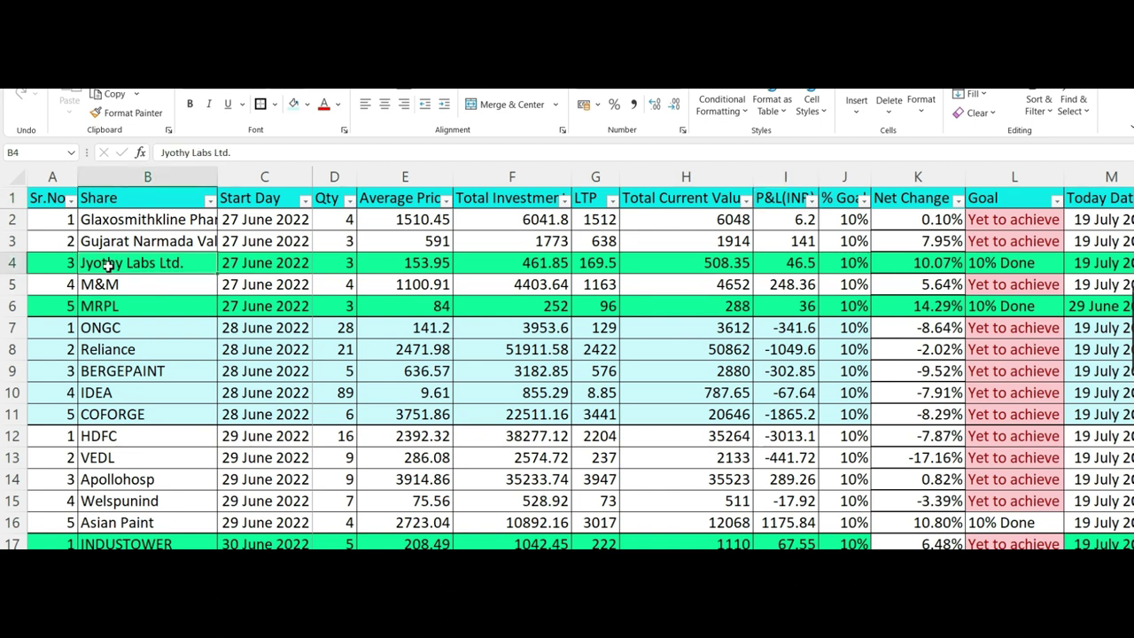
# Check INDUSTOWER in row 17 from Average Price to Total Current Value, along with the current values of the holdings just below it.
pyautogui.click(393, 537)
pyautogui.press('Right')
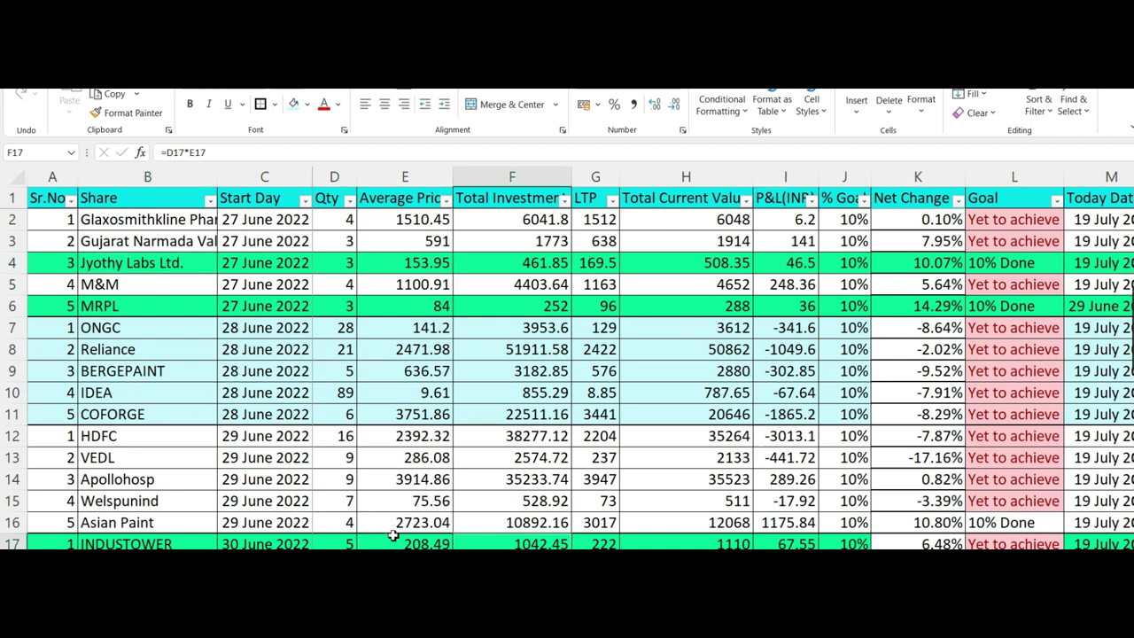
pyautogui.press('Right')
pyautogui.press('Right')
pyautogui.press('Down')
pyautogui.press('Down')
pyautogui.press('Down')
pyautogui.press('Down')
pyautogui.press('Down')
pyautogui.press('Down')
pyautogui.press('Down')
pyautogui.press('Up')
pyautogui.press('Up')
pyautogui.press('Up')
pyautogui.press('Up')
pyautogui.press('Up')
pyautogui.press('Up')
pyautogui.press('Up')
# Look over the INDUSTOWER row's profit, goal and date columns and return to its Sr.No cell A17.
pyautogui.press('Right')
pyautogui.press('Right')
pyautogui.press('Right')
pyautogui.press('Right')
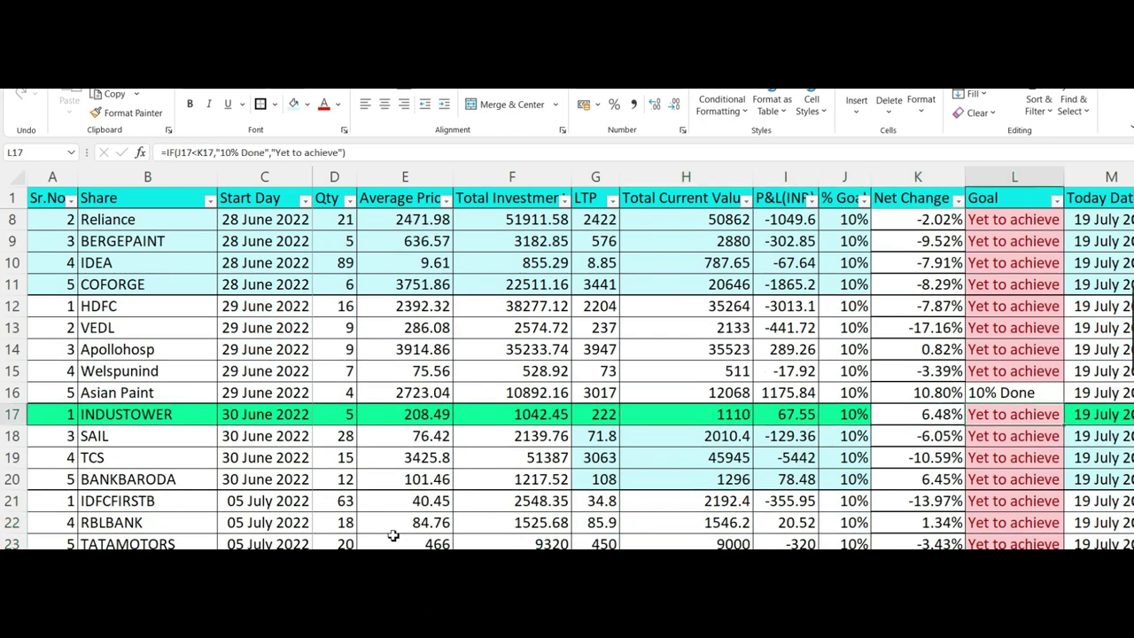
pyautogui.press('Right')
pyautogui.press('Right')
pyautogui.press('Left')
pyautogui.press('Left')
pyautogui.press('Left')
pyautogui.press('Left')
pyautogui.press('Left')
pyautogui.press('Left')
pyautogui.press('Left')
pyautogui.press('Left')
pyautogui.press('Left')
pyautogui.press('Left')
pyautogui.press('Left')
pyautogui.press('Left')
pyautogui.press('Left')
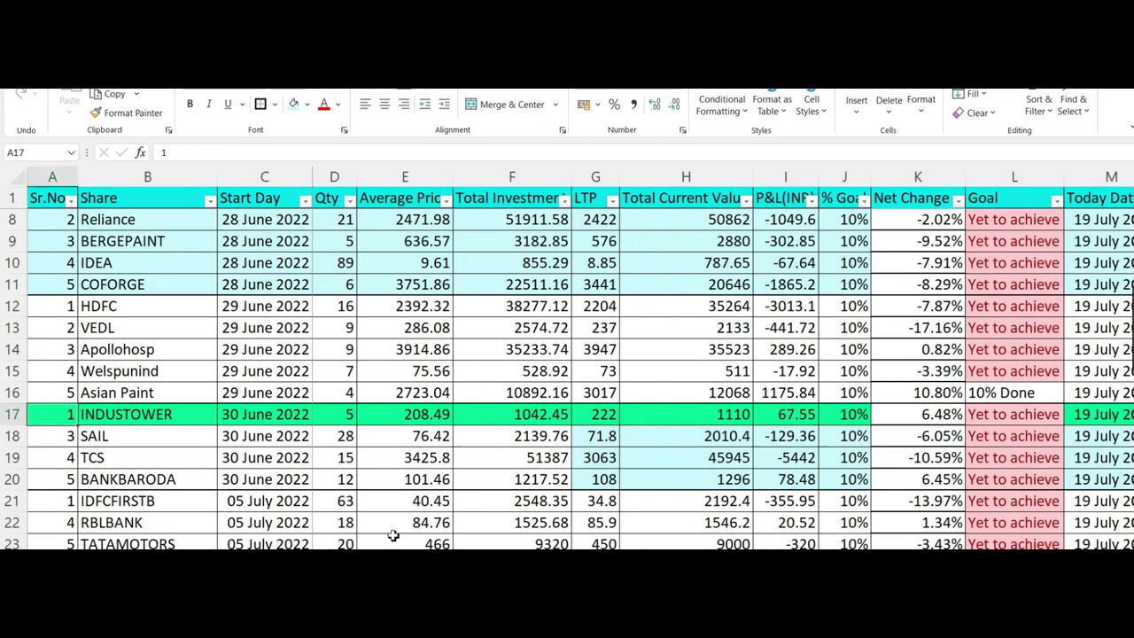
# Read across the INDUSTOWER row from Sr.No to Today Date in column M.
pyautogui.press('Right')
pyautogui.press('Right')
pyautogui.press('Right')
pyautogui.press('Right')
pyautogui.press('Right')
pyautogui.press('Right')
pyautogui.press('Right')
pyautogui.press('Right')
pyautogui.press('Right')
pyautogui.press('Right')
pyautogui.press('Right')
pyautogui.press('Right')
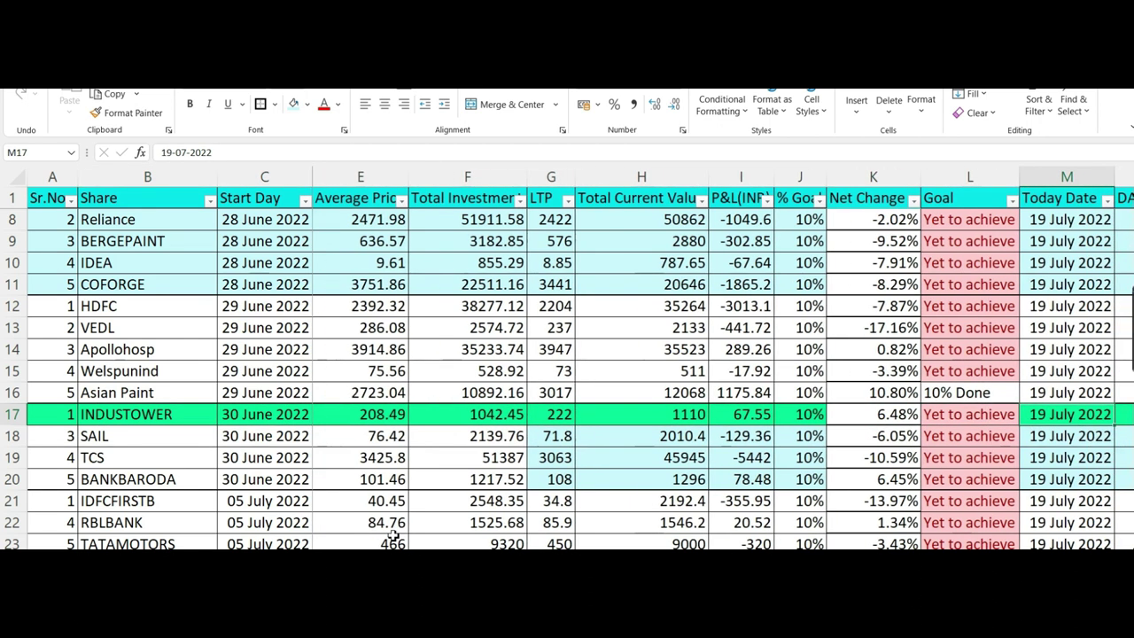
# Compare INDUSTOWER's Net Change in column K with its % Goal and Goal status.
pyautogui.press('Left')
pyautogui.press('Left')
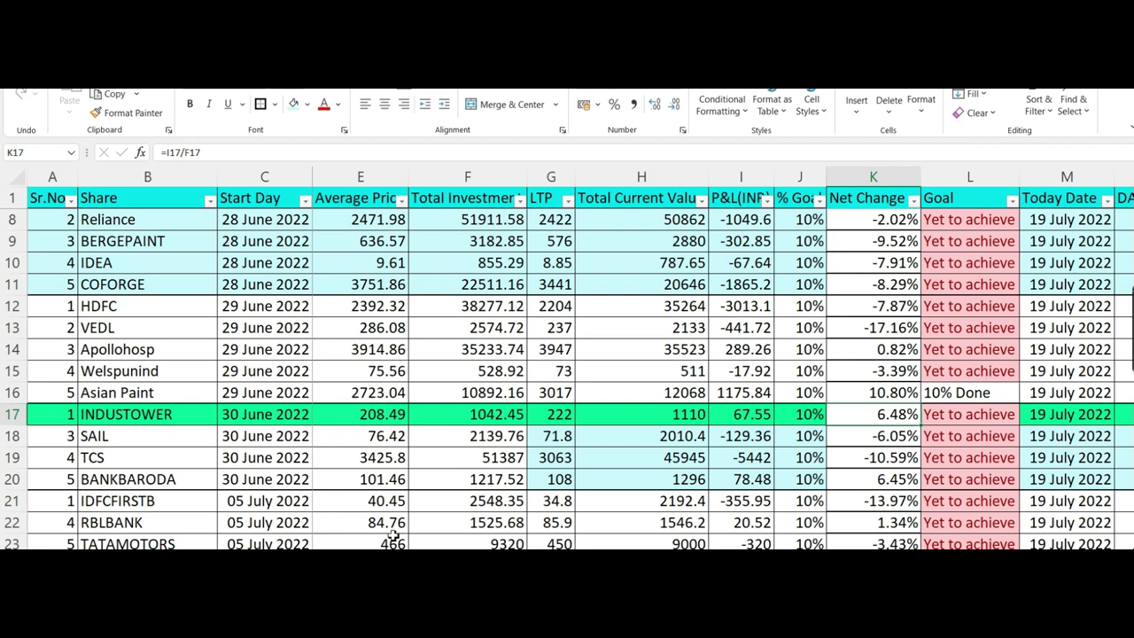
pyautogui.press('Right')
pyautogui.press('Right')
pyautogui.press('Left')
pyautogui.press('Left')
pyautogui.press('Left')
pyautogui.press('Right')
pyautogui.press('Right')
pyautogui.press('Right')
pyautogui.press('Right')
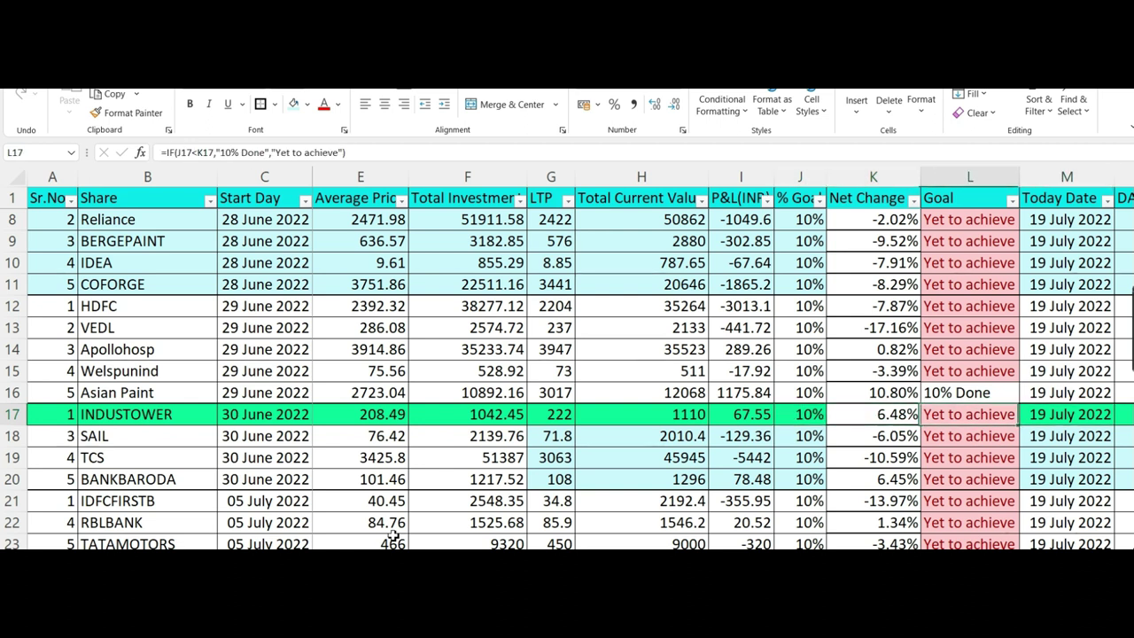
# Recheck INDUSTOWER's profit and goal columns against its DAYS entry, ending on the Net Change cell K17.
pyautogui.press('Left')
pyautogui.press('Left')
pyautogui.press('Left')
pyautogui.press('Left')
pyautogui.press('Left')
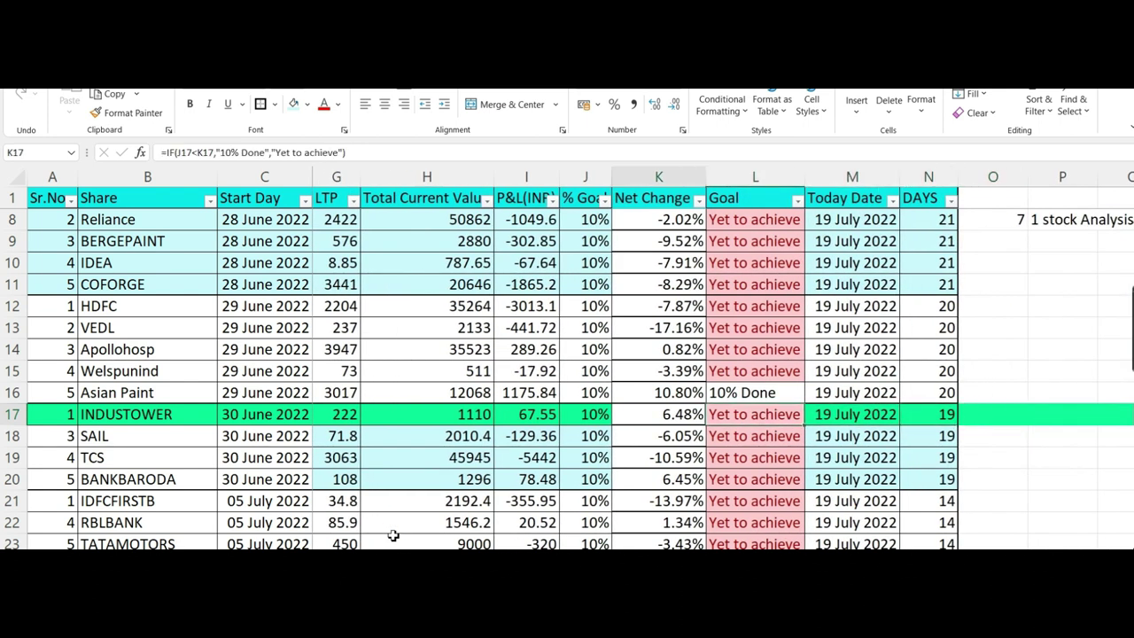
pyautogui.press('Right')
pyautogui.press('Right')
pyautogui.press('Right')
pyautogui.press('Left')
pyautogui.press('Left')
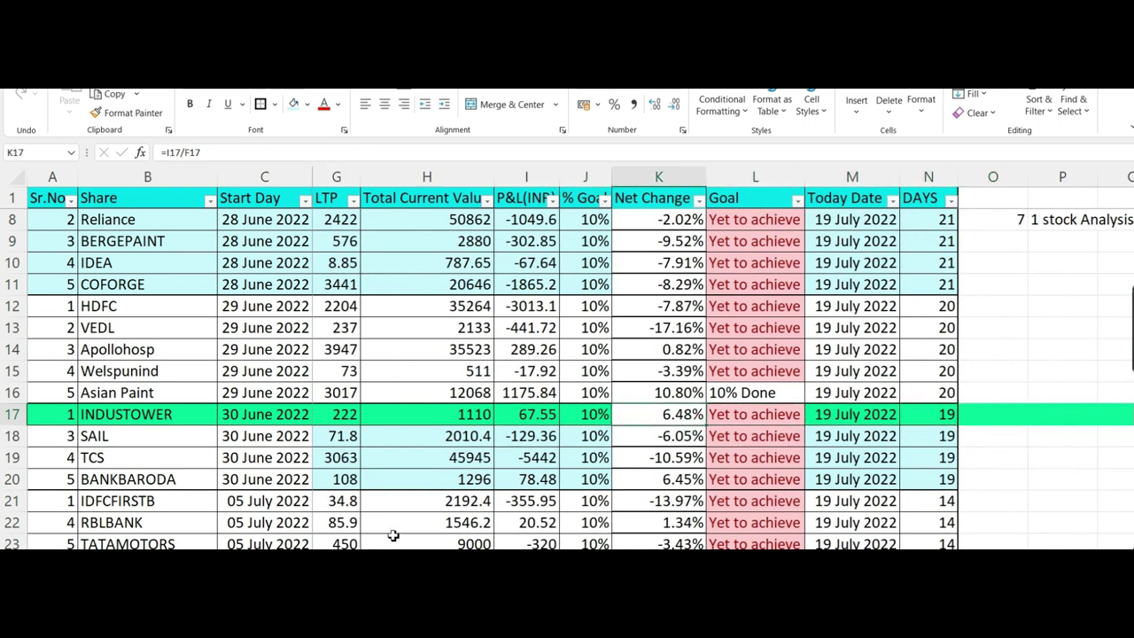
# Look up the % Goal column from the INDUSTOWER row to the first holdings of 27 June 2022.
pyautogui.press('Up')
pyautogui.press('Up')
pyautogui.press('Up')
pyautogui.press('Up')
pyautogui.press('Up')
pyautogui.press('Up')
pyautogui.press('Up')
pyautogui.press('Up')
pyautogui.press('Up')
pyautogui.press('Up')
pyautogui.press('Up')
pyautogui.press('Up')
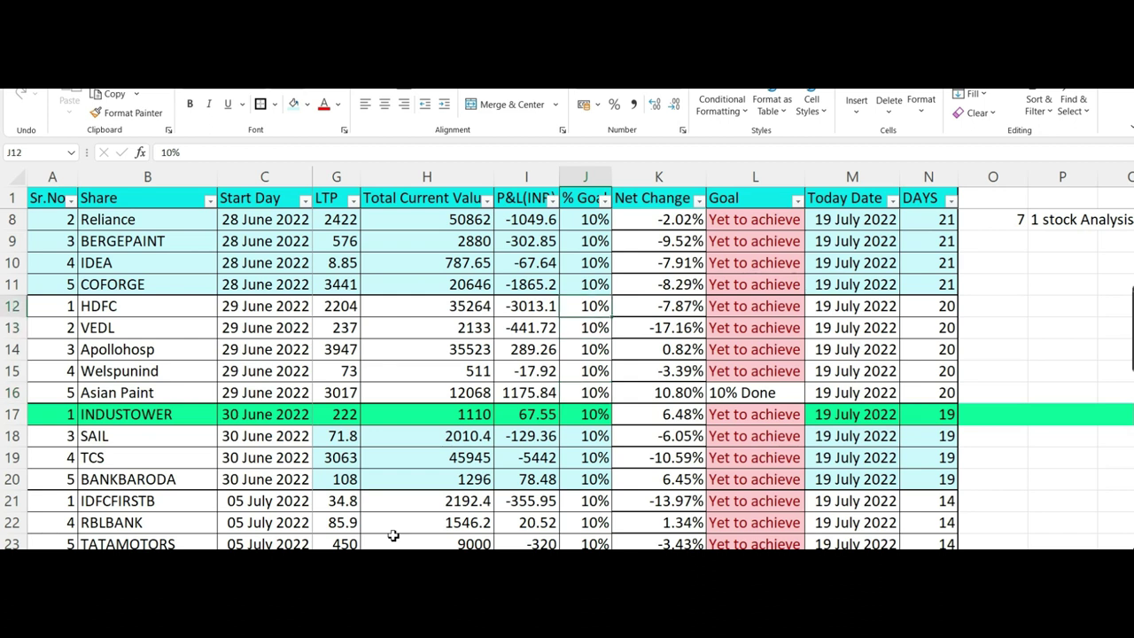
pyautogui.press('Down')
pyautogui.press('Down')
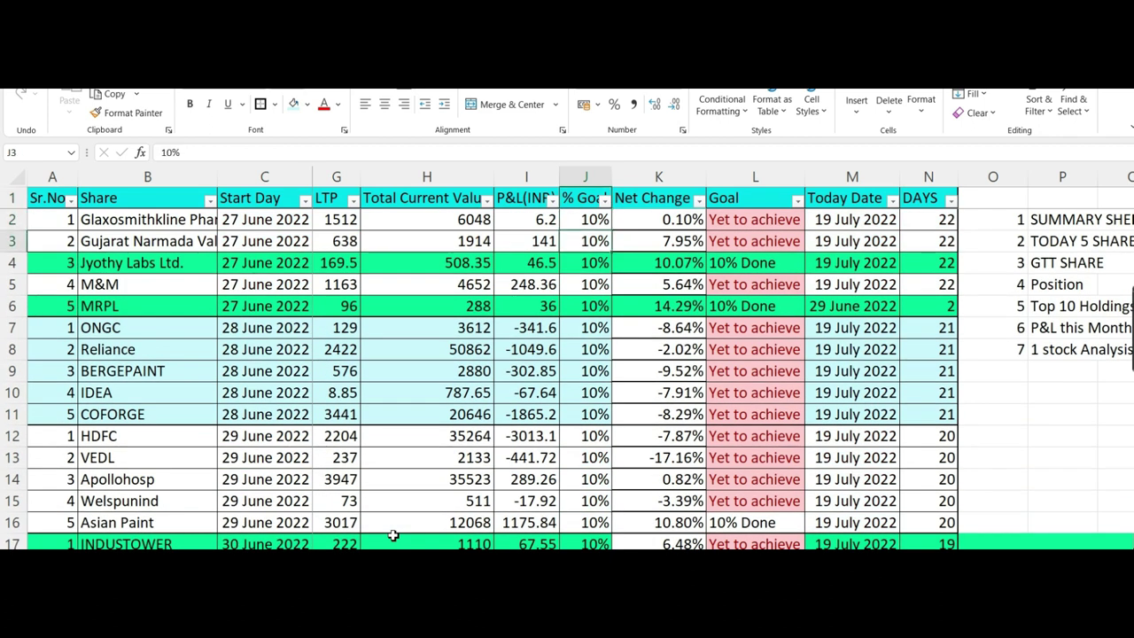
# Go to the Jyothy Labs Ltd. row and look back across it toward the share's name and quantity.
pyautogui.press('Left')
pyautogui.press('Left')
pyautogui.press('Left')
pyautogui.press('Left')
pyautogui.press('Left')
pyautogui.press('Left')
pyautogui.press('Left')
pyautogui.press('Left')
pyautogui.press('Left')
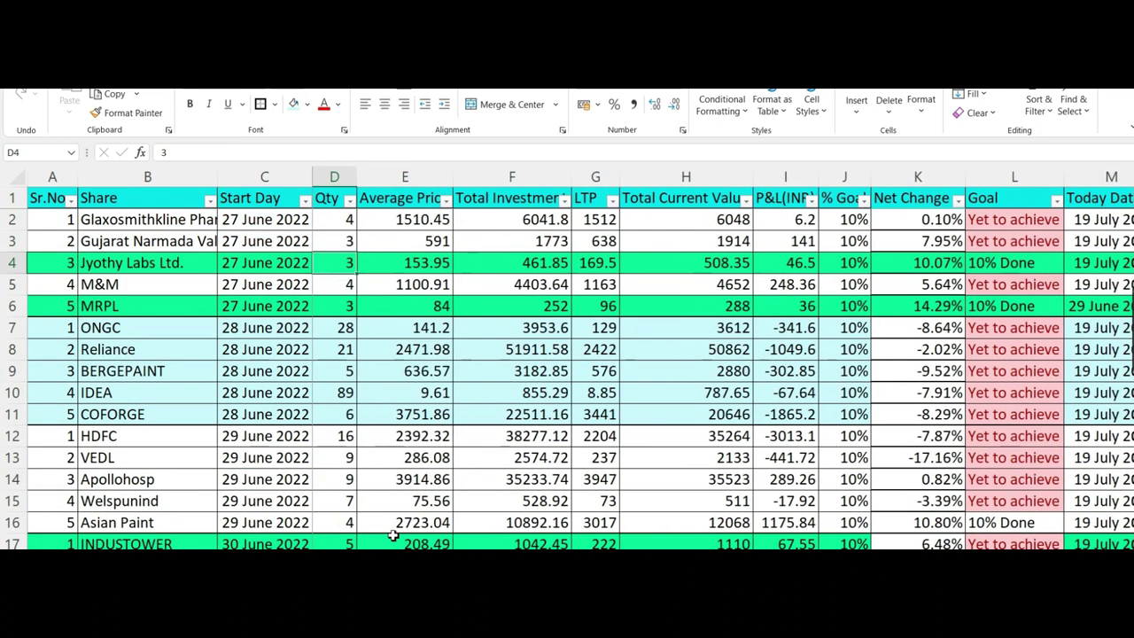
# Read across the Jyothy Labs Ltd. row from Qty and Average Price to DAYS in column N.
pyautogui.press('Right')
pyautogui.press('Right')
pyautogui.press('Right')
pyautogui.press('Right')
pyautogui.press('Right')
pyautogui.press('Right')
pyautogui.press('Right')
pyautogui.press('Right')
pyautogui.press('Right')
pyautogui.press('Right')
pyautogui.press('Right')
pyautogui.press('Right')
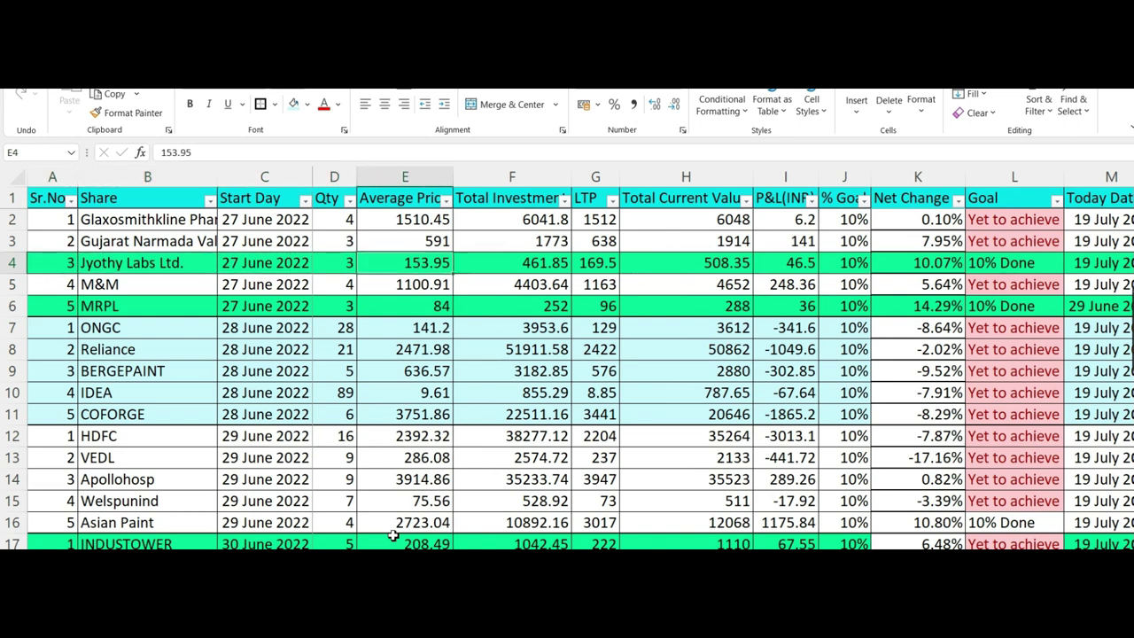
pyautogui.press('Right')
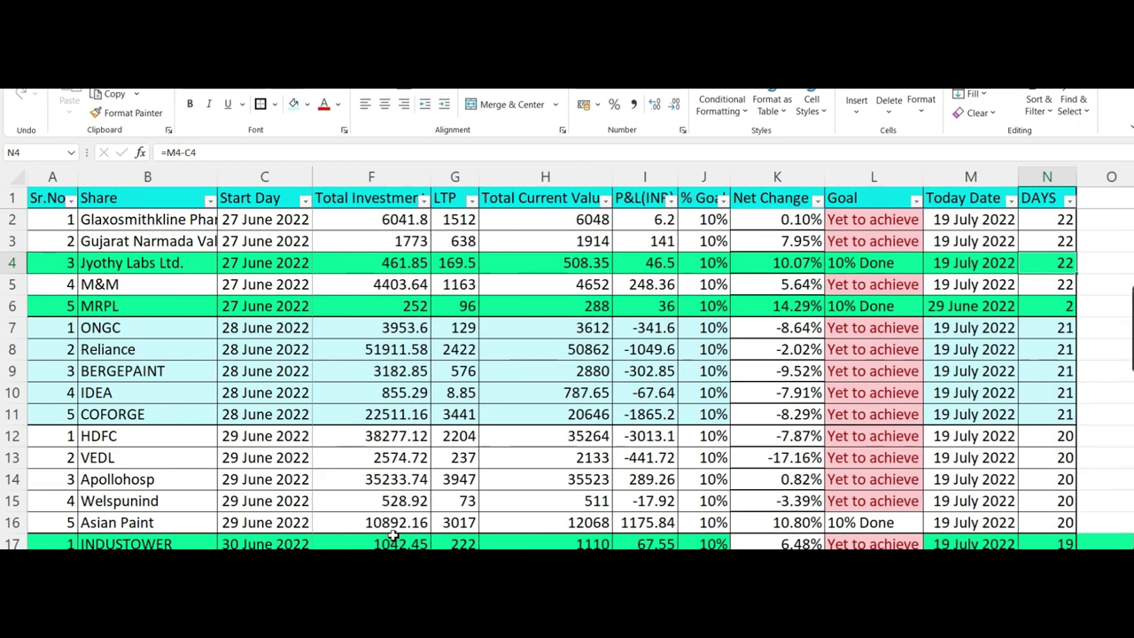
# Review Jyothy Labs Ltd.'s Net Change and P&L(INR) formulas in row 4.
pyautogui.press('Right')
pyautogui.press('Left')
pyautogui.press('Left')
pyautogui.press('Left')
pyautogui.press('Left')
pyautogui.press('Left')
pyautogui.press('Left')
pyautogui.press('Left')
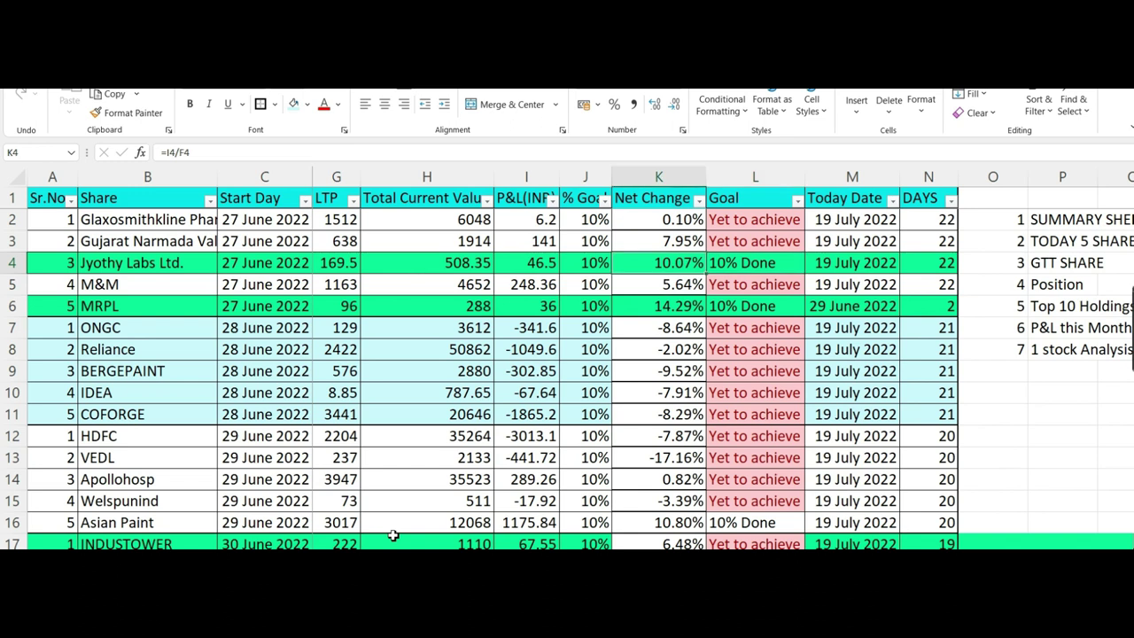
pyautogui.press('Right')
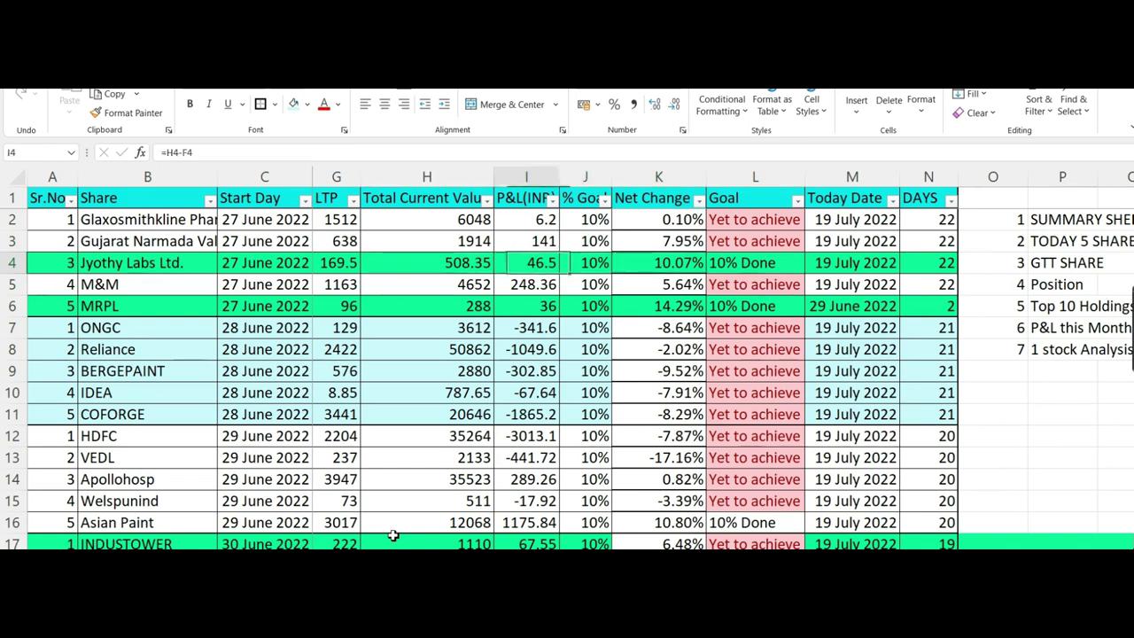
# Check the Total Current Value formulas in column H for Jyothy Labs Ltd. and its neighbouring holdings.
pyautogui.press('Left')
pyautogui.press('Down')
pyautogui.press('Down')
pyautogui.press('Down')
pyautogui.press('Up')
pyautogui.press('Up')
pyautogui.press('Up')
pyautogui.press('Up')
pyautogui.press('Up')
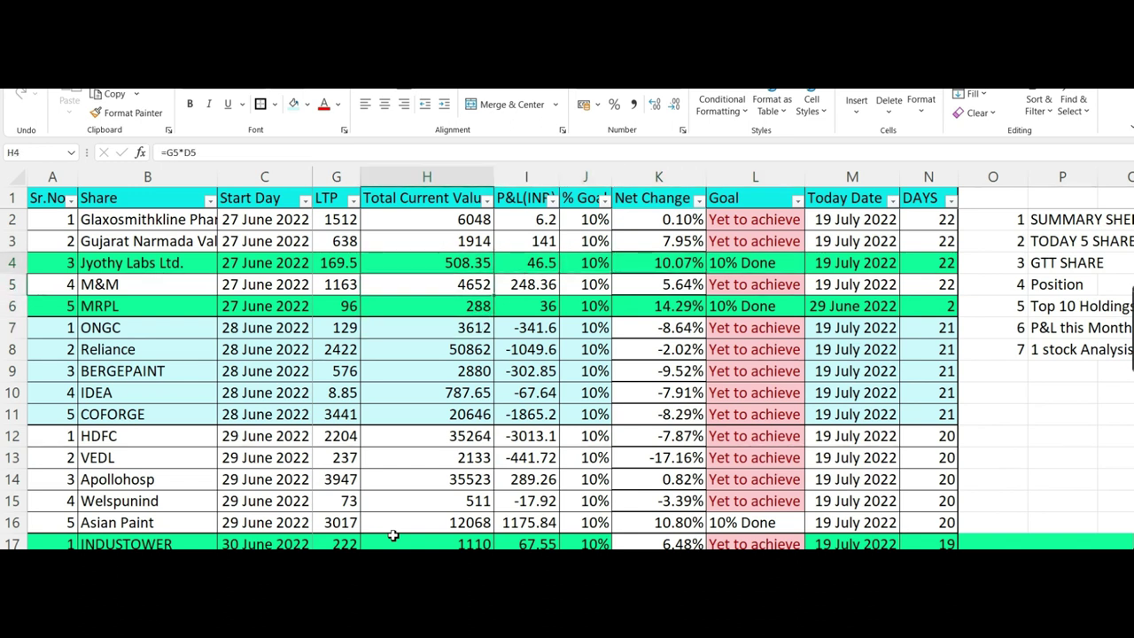
# Look down the Total Current Value formulas to the Asian Paint row and check its % Goal.
pyautogui.press('Down')
pyautogui.press('Down')
pyautogui.press('Down')
pyautogui.press('Down')
pyautogui.press('Down')
pyautogui.press('Down')
pyautogui.press('Down')
pyautogui.press('Down')
pyautogui.press('Down')
pyautogui.press('Down')
pyautogui.press('Down')
pyautogui.press('Down')
pyautogui.press('Down')
pyautogui.press('Down')
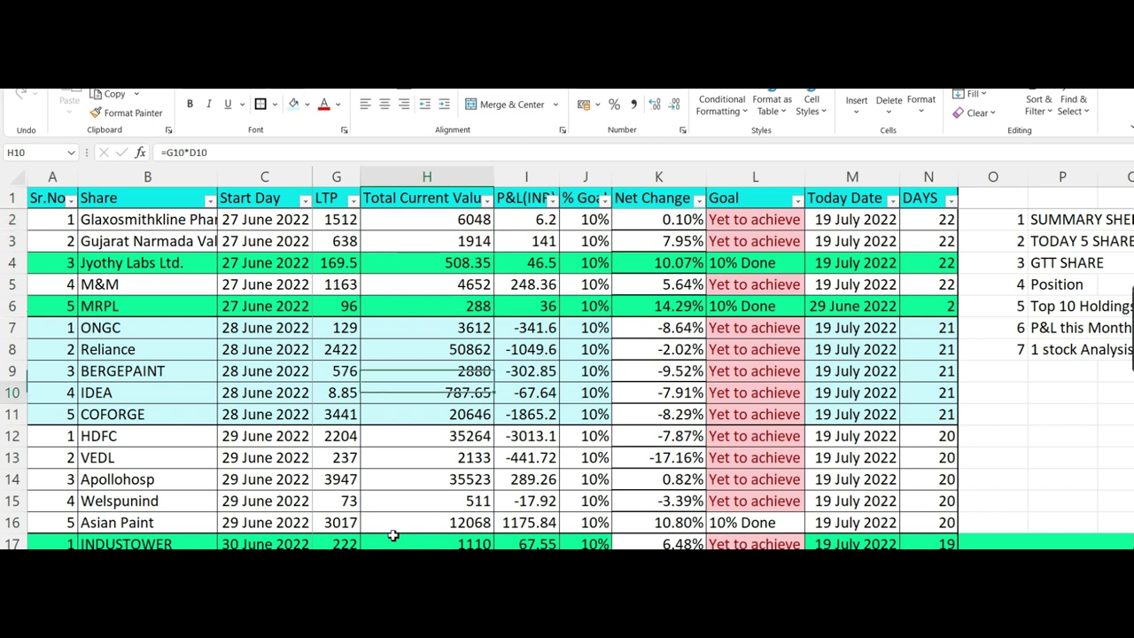
pyautogui.press('Right')
pyautogui.press('Right')
pyautogui.press('Right')
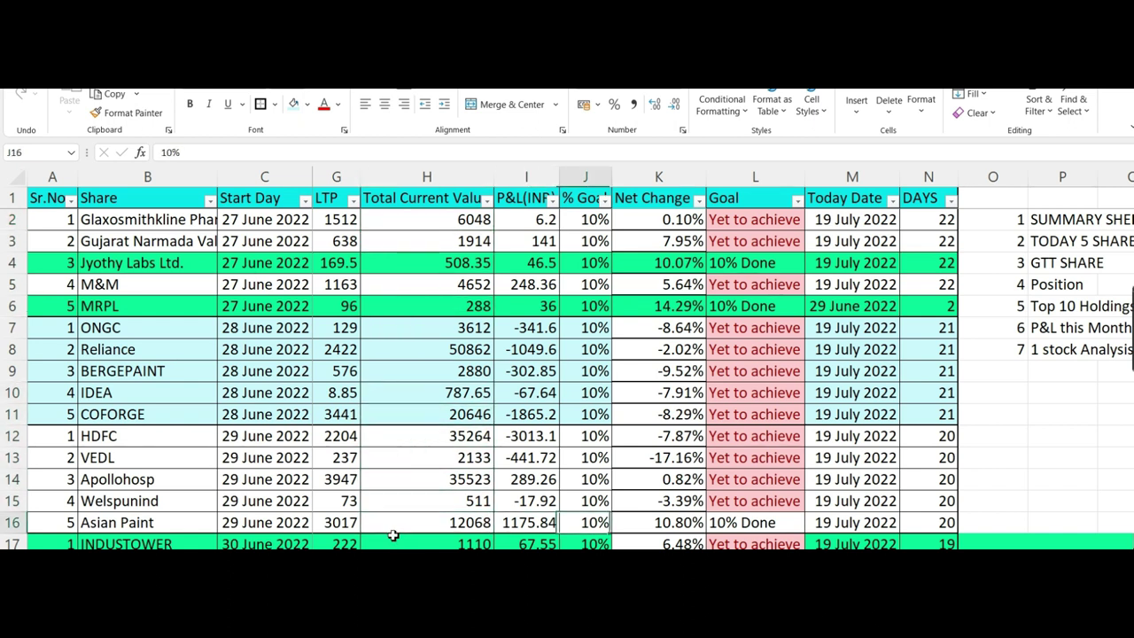
# Fill the Asian Paint row from Sr.No to DAYS with the bright green used for achieved holdings.
pyautogui.press('Left')
pyautogui.press('Left')
pyautogui.press('Left')
pyautogui.press('Left')
pyautogui.press('Left')
pyautogui.press('Left')
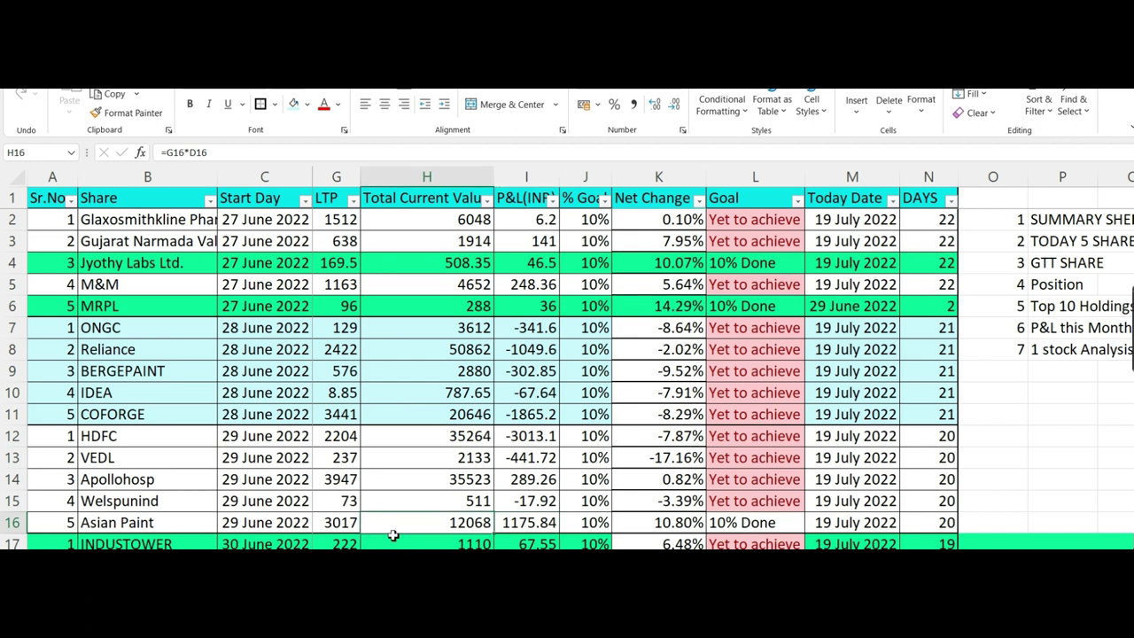
pyautogui.press('Left')
pyautogui.press('Left')
pyautogui.press('Left')
pyautogui.press('Left')
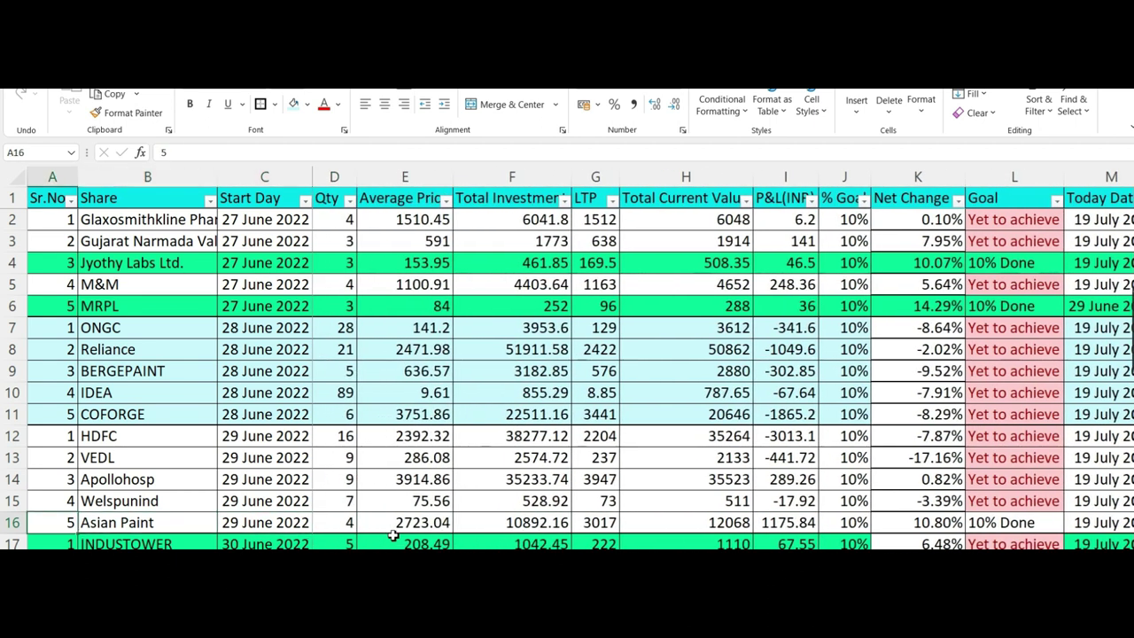
pyautogui.hotkey('shift', 'Right')
pyautogui.hotkey('shift', 'Right')
pyautogui.hotkey('shift', 'Right')
pyautogui.hotkey('shift', 'Right')
pyautogui.hotkey('shift', 'Right')
pyautogui.hotkey('shift', 'Right')
pyautogui.hotkey('shift', 'Right')
pyautogui.hotkey('shift', 'Right')
pyautogui.hotkey('shift', 'Right')
pyautogui.hotkey('shift', 'Right')
pyautogui.hotkey('shift', 'Right')
pyautogui.hotkey('shift', 'Right')
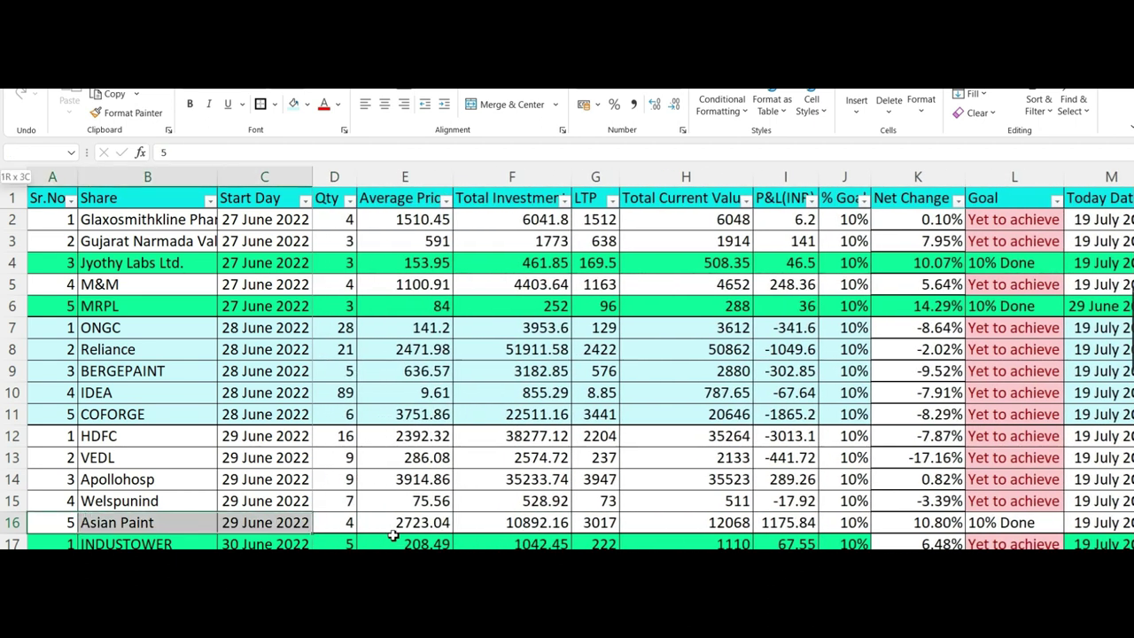
pyautogui.hotkey('shift', 'Right')
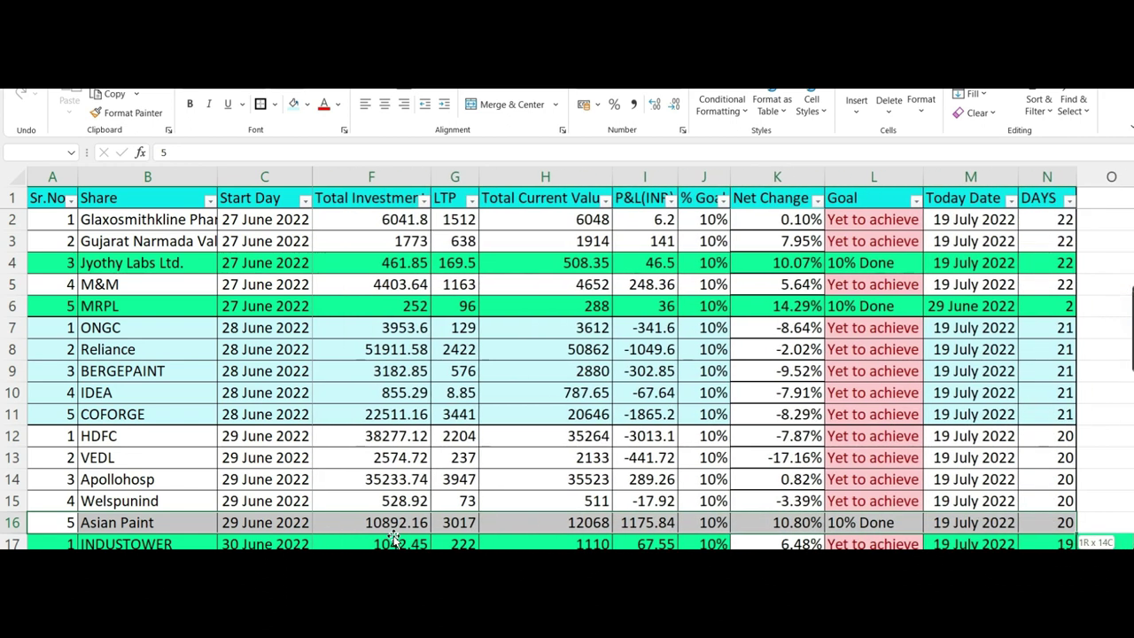
pyautogui.click(308, 105)
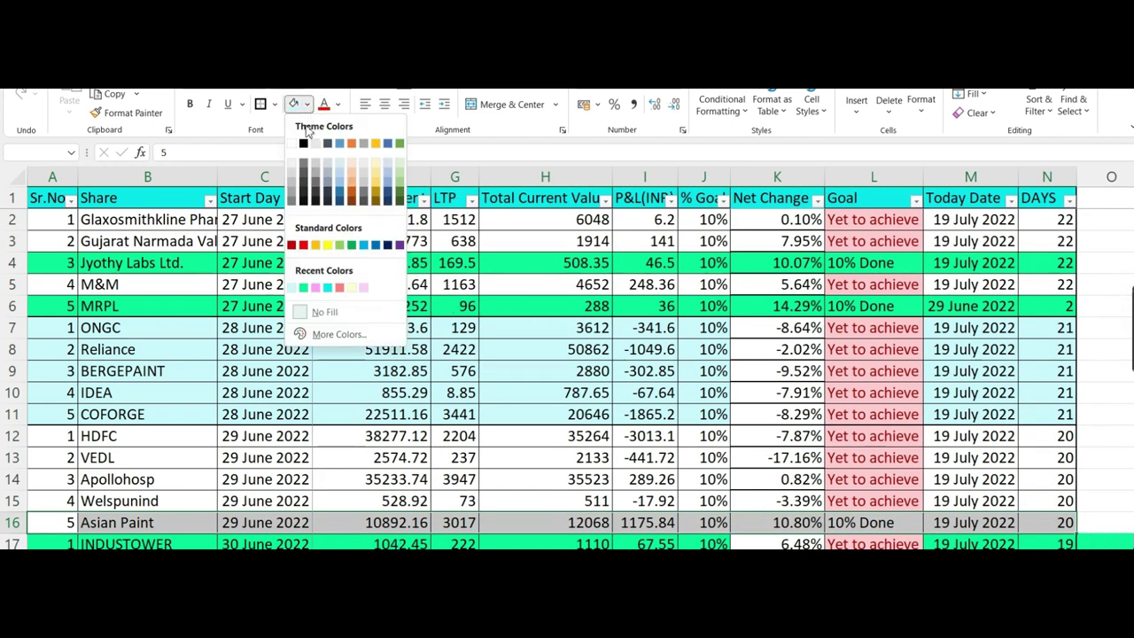
pyautogui.click(303, 289)
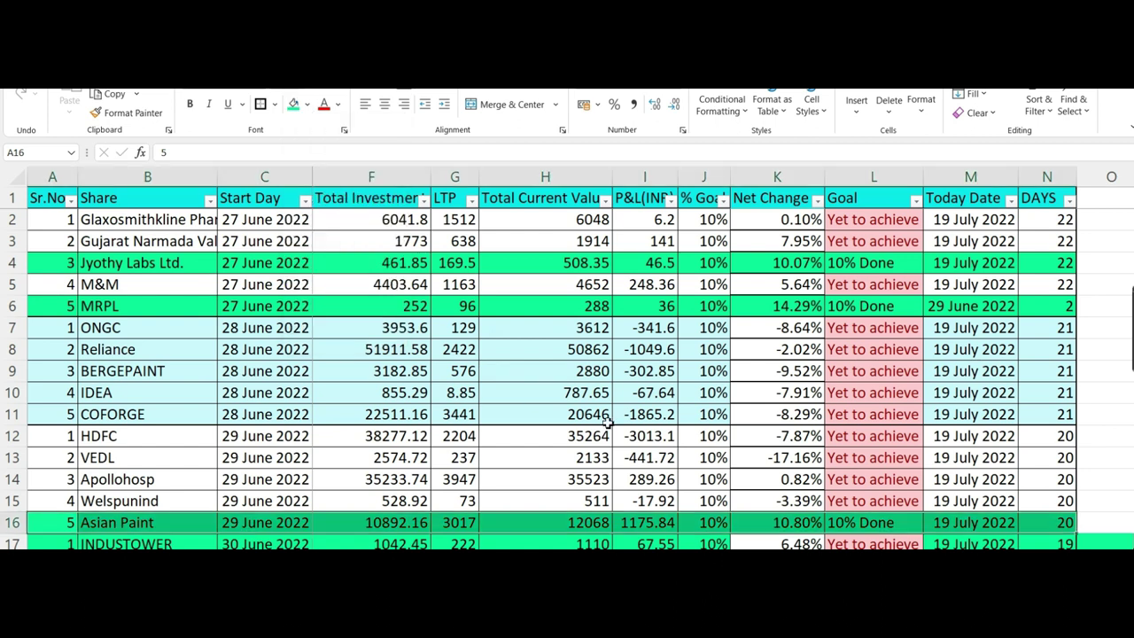
pyautogui.click(547, 500)
pyautogui.press('Down')
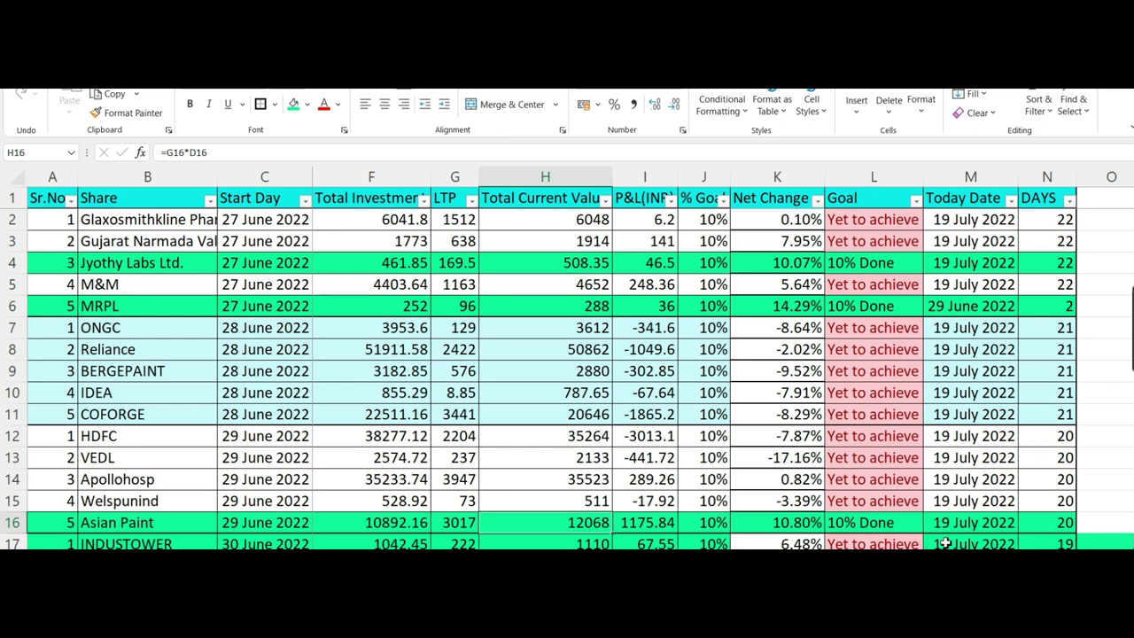
# Replace Asian Paint's Today Date formula with the fixed date 19-07-2022 copied from the INDUSTOWER row.
pyautogui.click(945, 543)
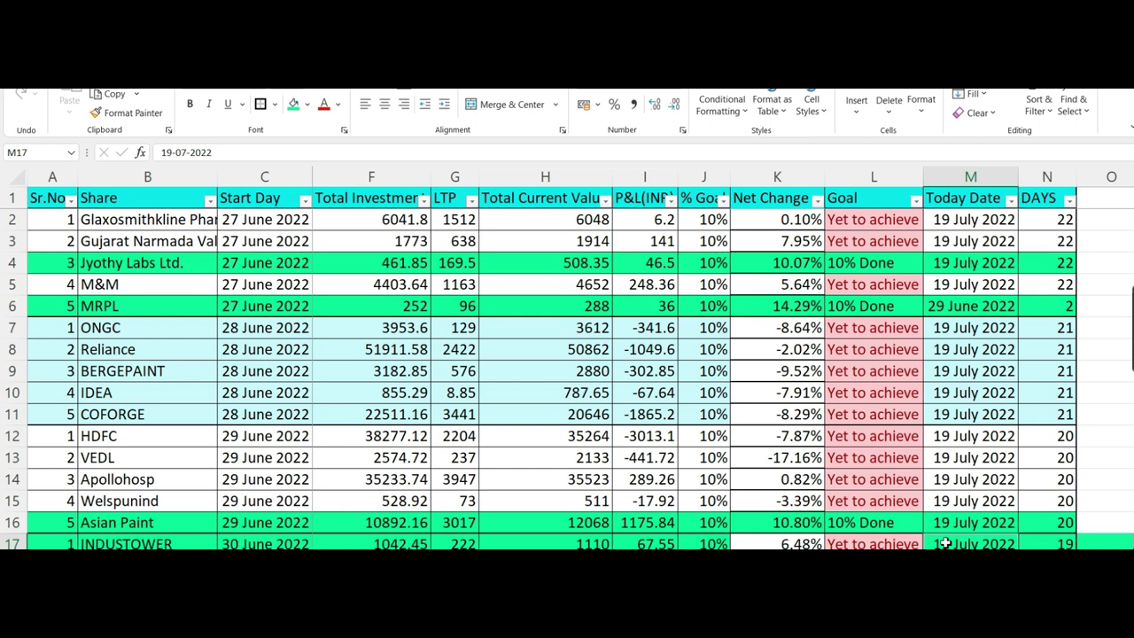
pyautogui.hotkey('ctrl', 'c')
pyautogui.press('Up')
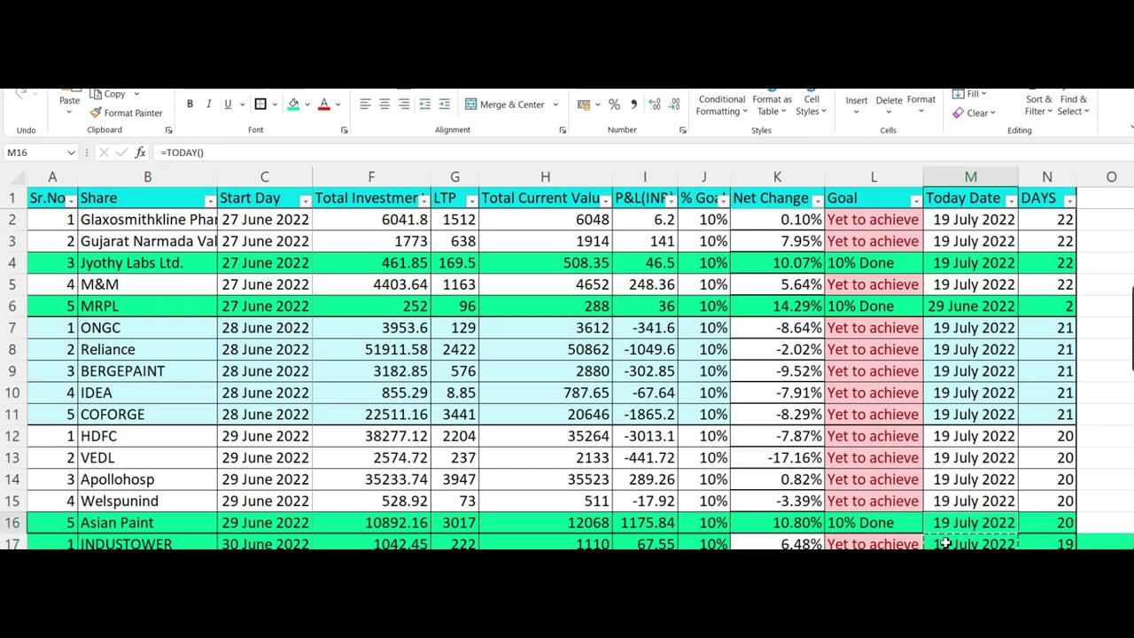
pyautogui.hotkey('ctrl', 'v')
pyautogui.press('Return')
pyautogui.press('Up')
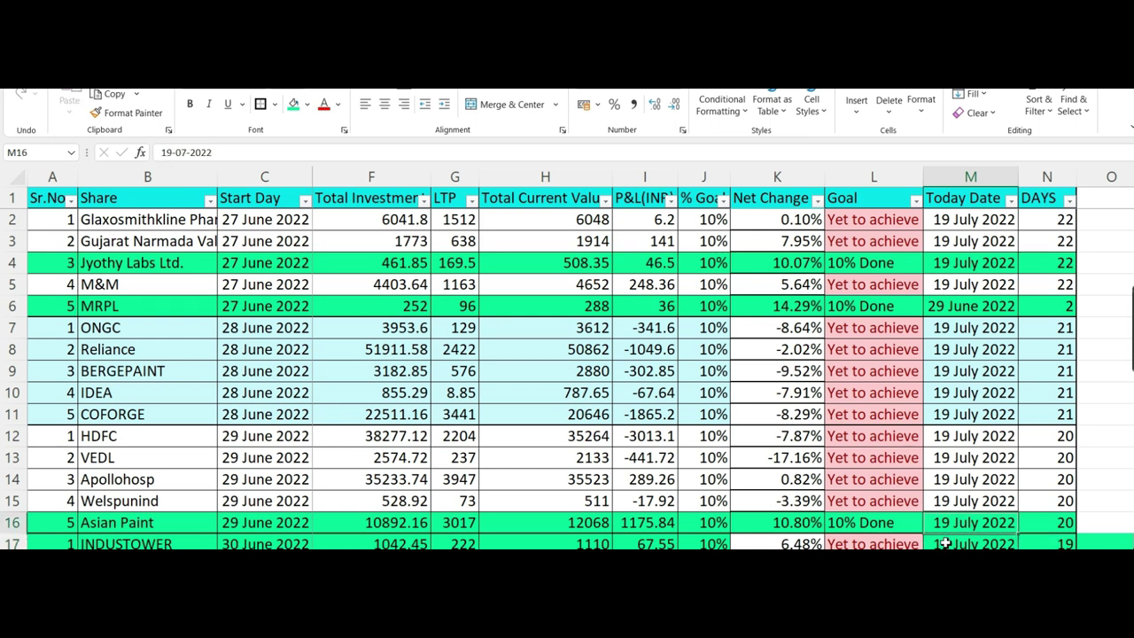
# Try copying the DAYS formula between the Asian Paint and INDUSTOWER rows.
pyautogui.press('Right')
pyautogui.press('Down')
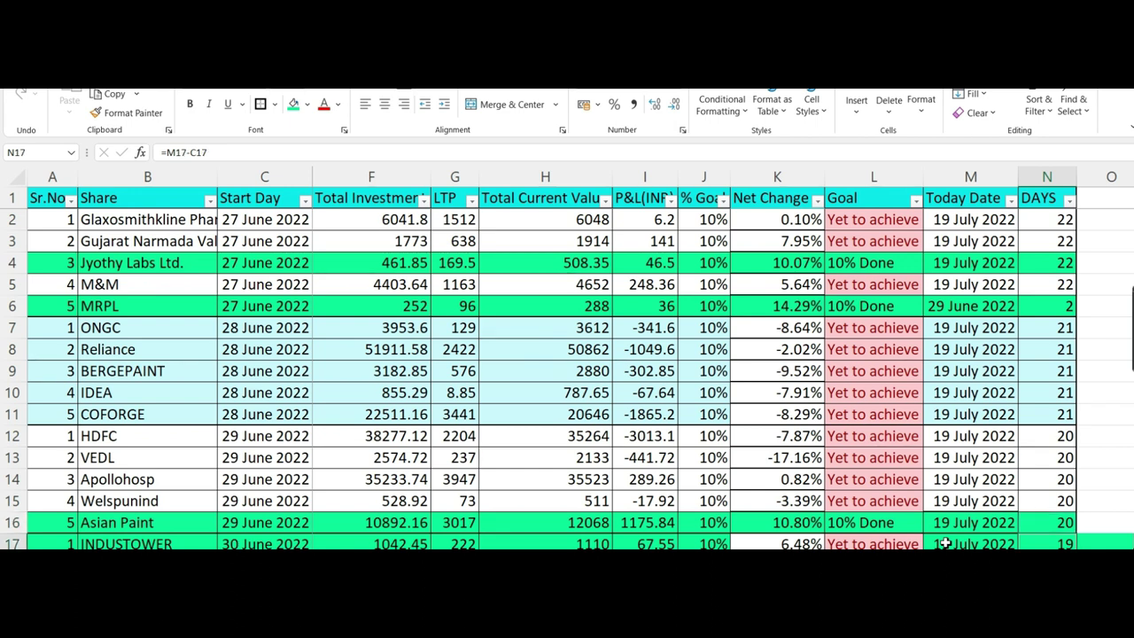
pyautogui.press('Up')
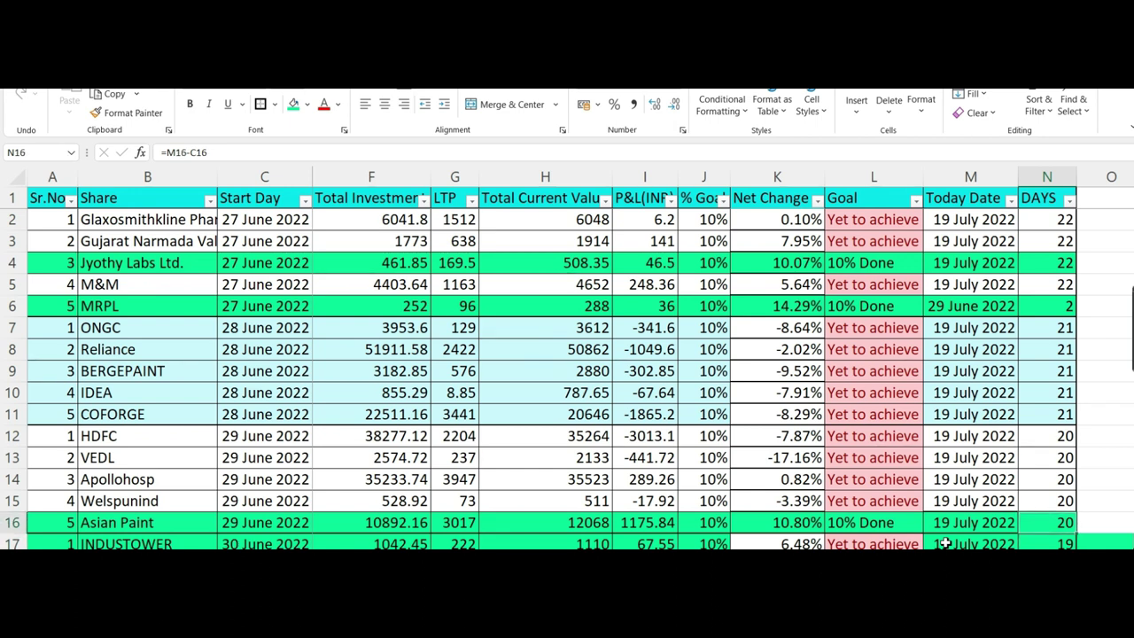
pyautogui.hotkey('ctrl', 'c')
pyautogui.press('Down')
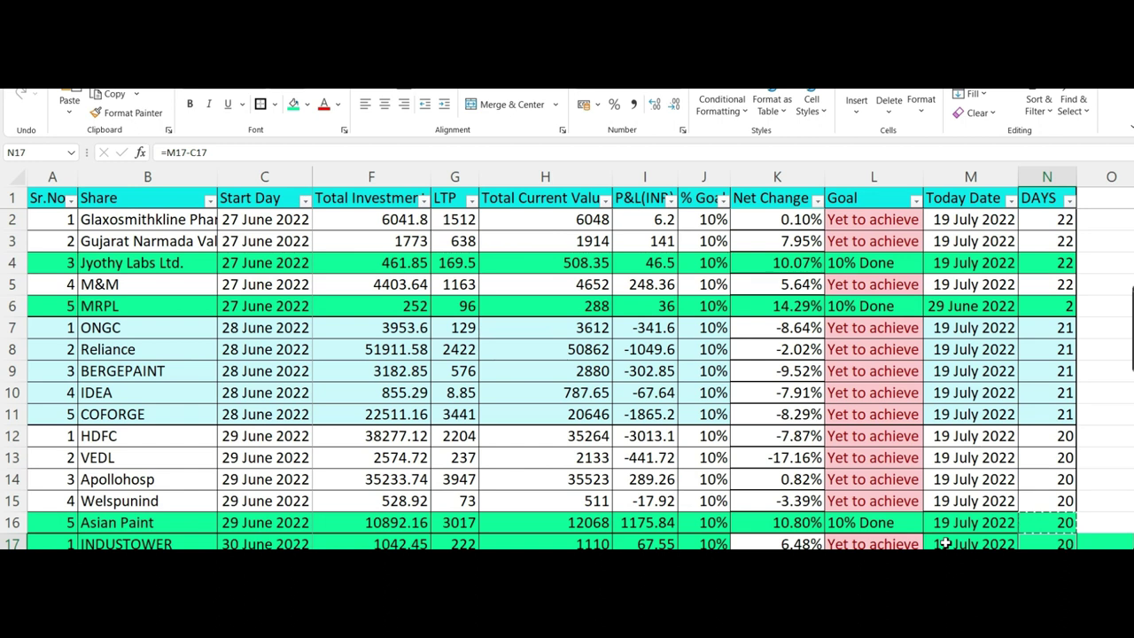
pyautogui.press('Escape')
pyautogui.hotkey('ctrl', 'c')
pyautogui.press('Up')
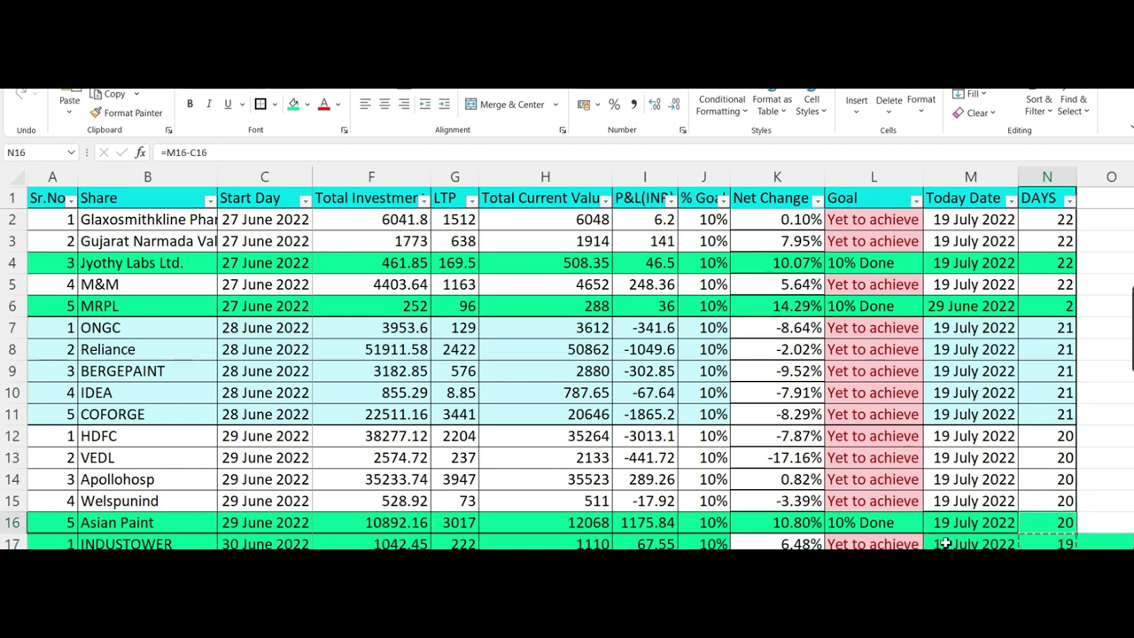
pyautogui.hotkey('ctrl', 'v')
pyautogui.press('Escape')
# Check the DAYS formulas in column N from the Asian Paint row up to Jyothy Labs Ltd.
pyautogui.press('Down')
pyautogui.press('Up')
pyautogui.press('Down')
pyautogui.press('Up')
pyautogui.press('Up')
pyautogui.press('Up')
pyautogui.press('Up')
pyautogui.press('Up')
pyautogui.press('Up')
pyautogui.press('Up')
pyautogui.press('Up')
pyautogui.press('Up')
pyautogui.press('Up')
pyautogui.press('Up')
pyautogui.press('Up')
pyautogui.press('Up')
pyautogui.press('Up')
pyautogui.press('Up')
pyautogui.press('Up')
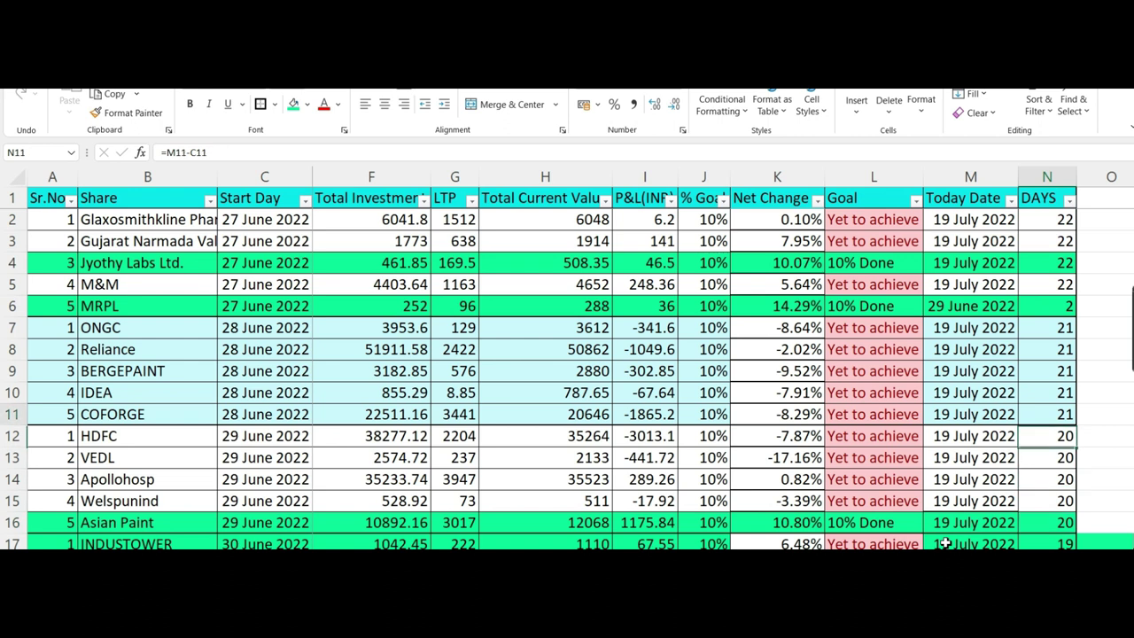
pyautogui.press('Down')
pyautogui.press('Down')
pyautogui.press('Down')
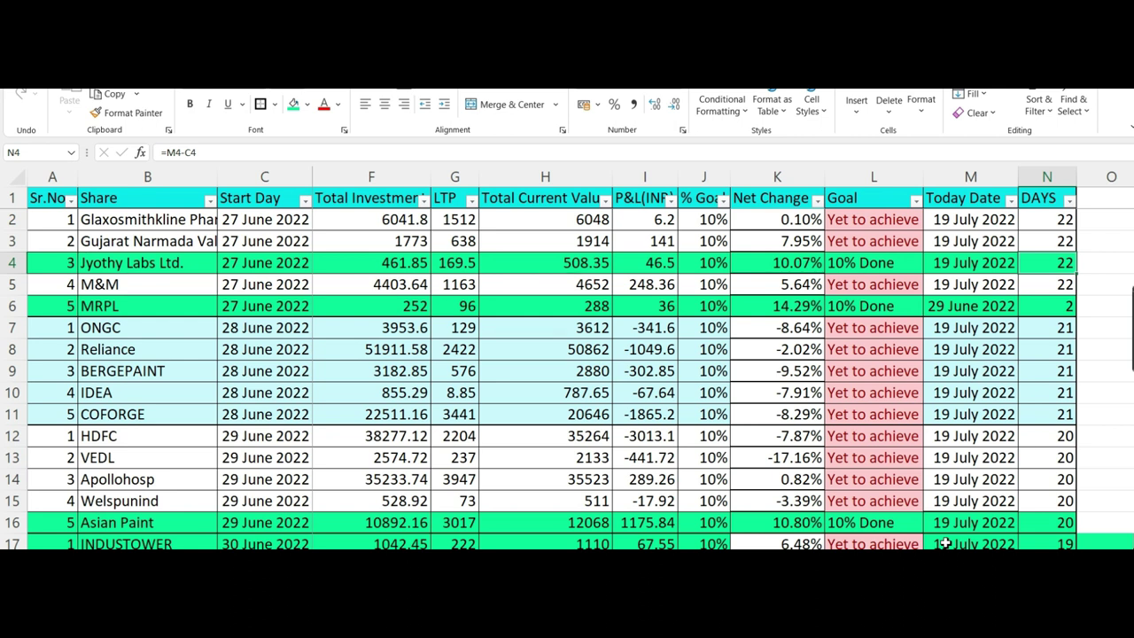
pyautogui.hotkey('ctrl', 'c')
pyautogui.press('Down')
pyautogui.press('Down')
pyautogui.press('Down')
pyautogui.press('Down')
pyautogui.press('Down')
pyautogui.press('Down')
pyautogui.press('Down')
pyautogui.press('Down')
pyautogui.press('Down')
pyautogui.press('Down')
pyautogui.press('Down')
pyautogui.press('Down')
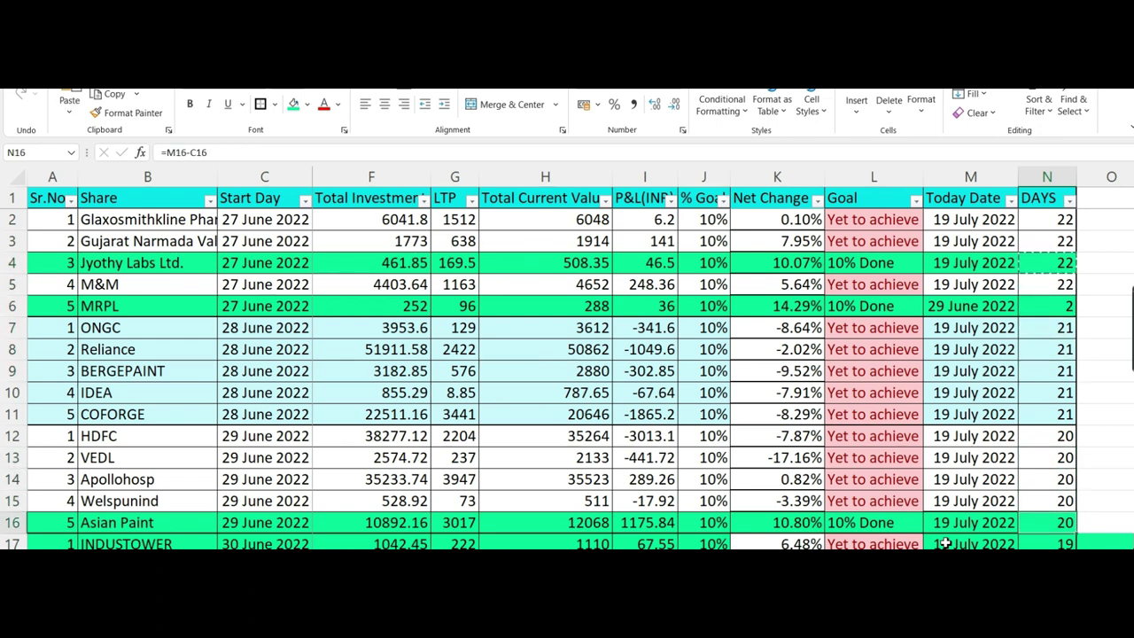
pyautogui.press('Down')
pyautogui.press('Down')
pyautogui.press('Up')
pyautogui.press('Up')
pyautogui.press('Escape')
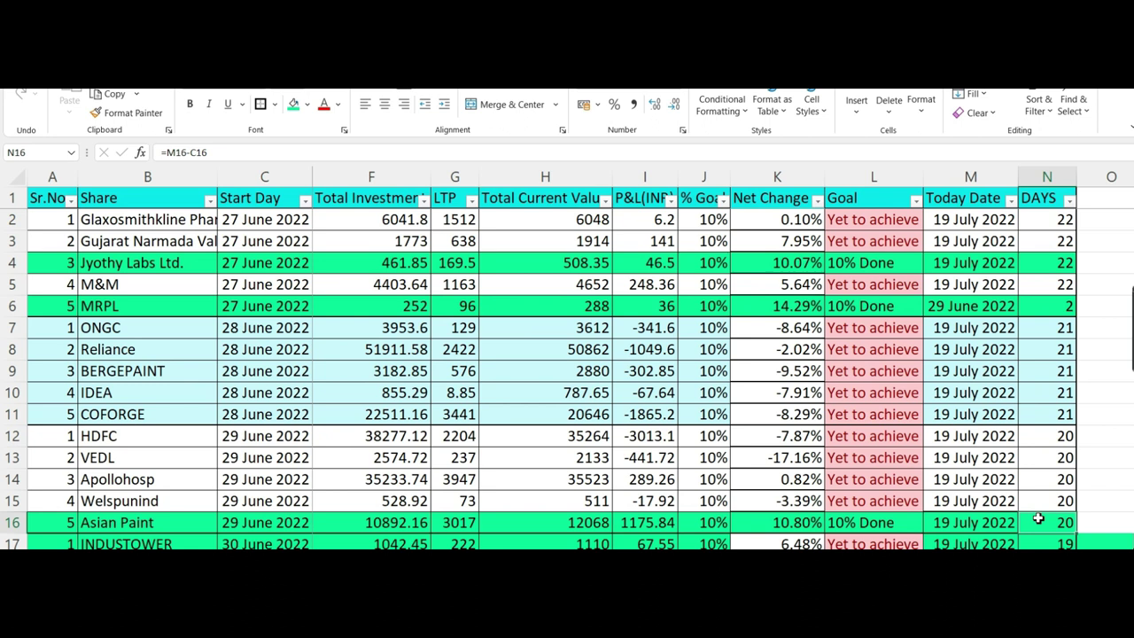
# Compare the DAYS entries of Jyothy Labs Ltd. and MRPL in column N.
pyautogui.press('Up')
pyautogui.press('Up')
pyautogui.press('Up')
pyautogui.press('Up')
pyautogui.press('Up')
pyautogui.press('Up')
pyautogui.press('Up')
pyautogui.press('Up')
pyautogui.press('Up')
pyautogui.press('Up')
pyautogui.press('Up')
pyautogui.press('Up')
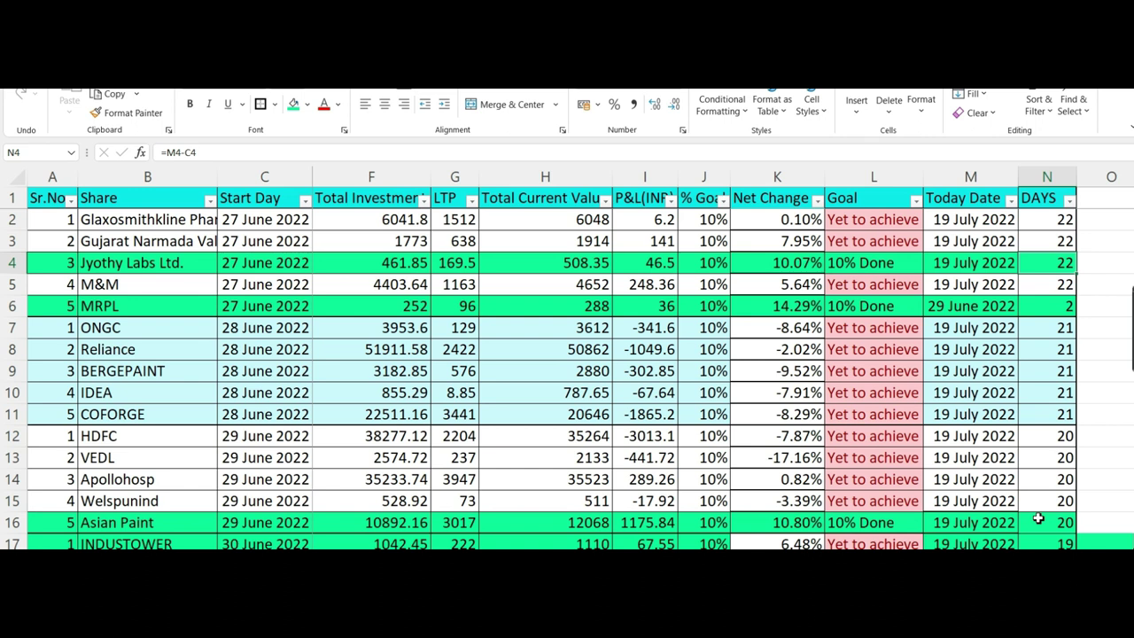
pyautogui.press('Up')
pyautogui.press('Down')
pyautogui.press('Down')
pyautogui.press('Down')
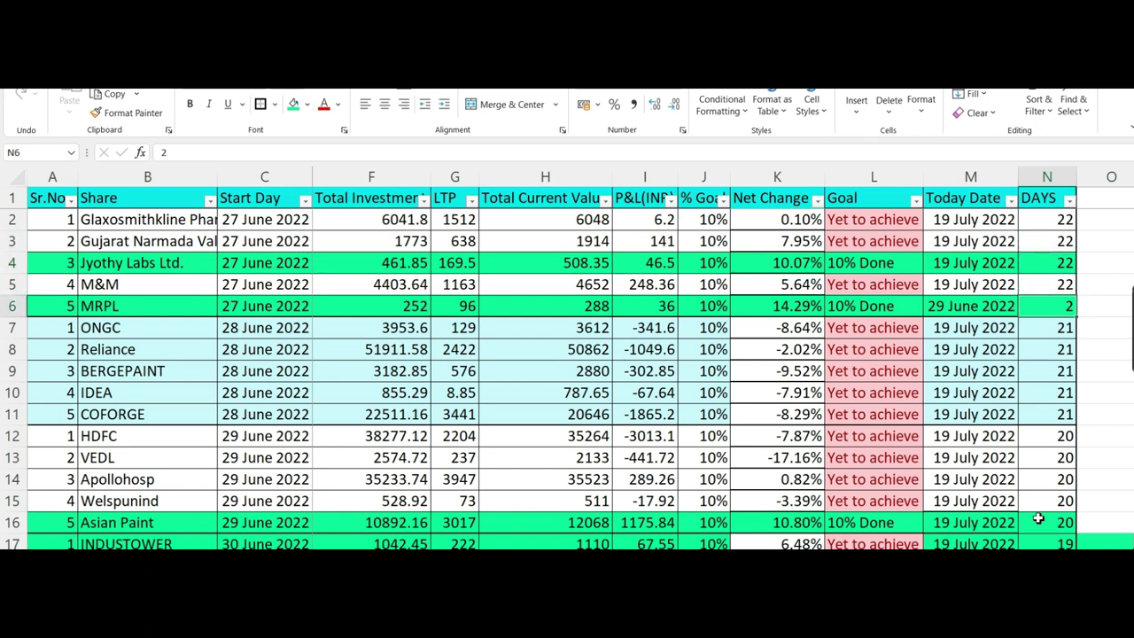
pyautogui.press('Up')
pyautogui.press('Up')
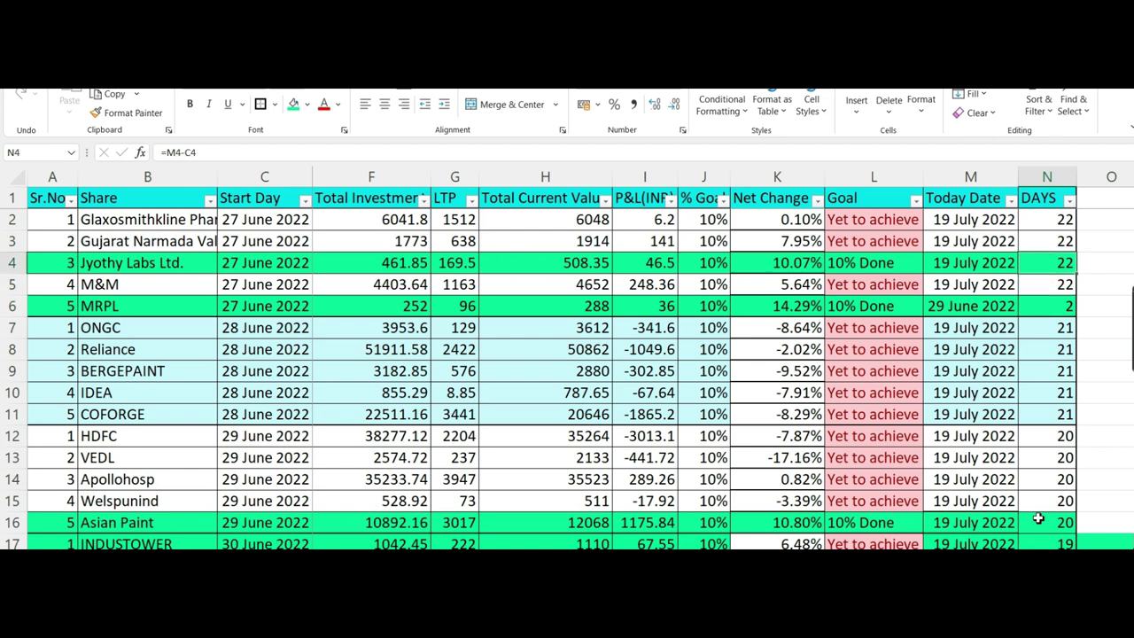
# Set DAYS to 22 for both Asian Paint and INDUSTOWER.
pyautogui.press('Down')
pyautogui.press('Down')
pyautogui.press('Down')
pyautogui.press('Down')
pyautogui.press('Down')
pyautogui.press('Down')
pyautogui.press('Down')
pyautogui.press('Down')
pyautogui.press('Down')
pyautogui.press('Down')
pyautogui.press('Down')
pyautogui.press('Down')
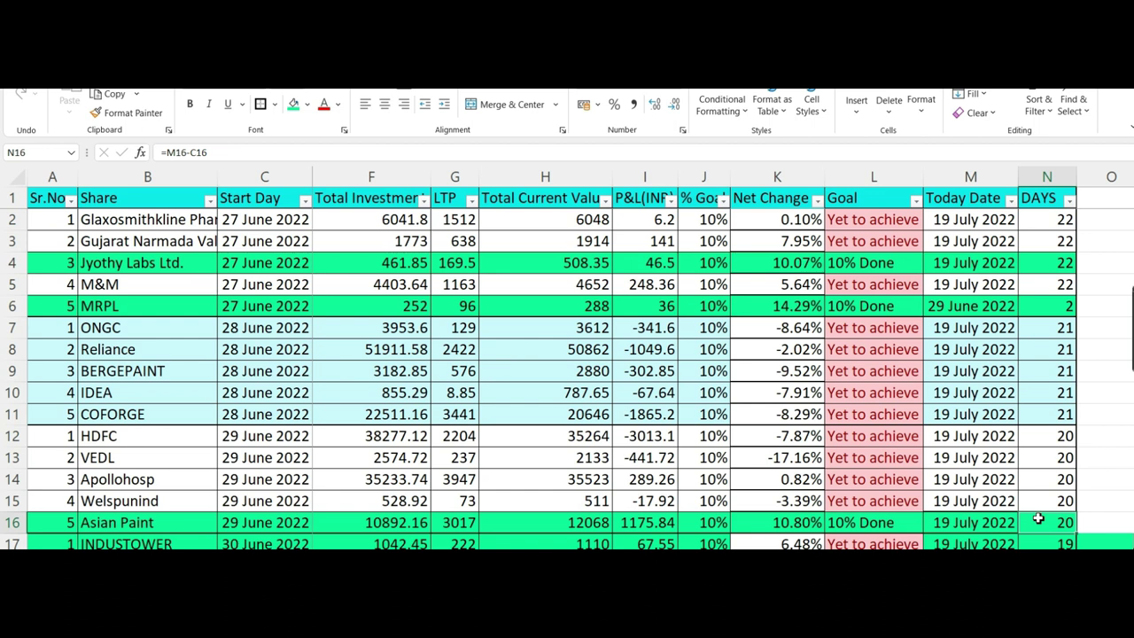
pyautogui.write('22')
pyautogui.press('Return')
pyautogui.write('22')
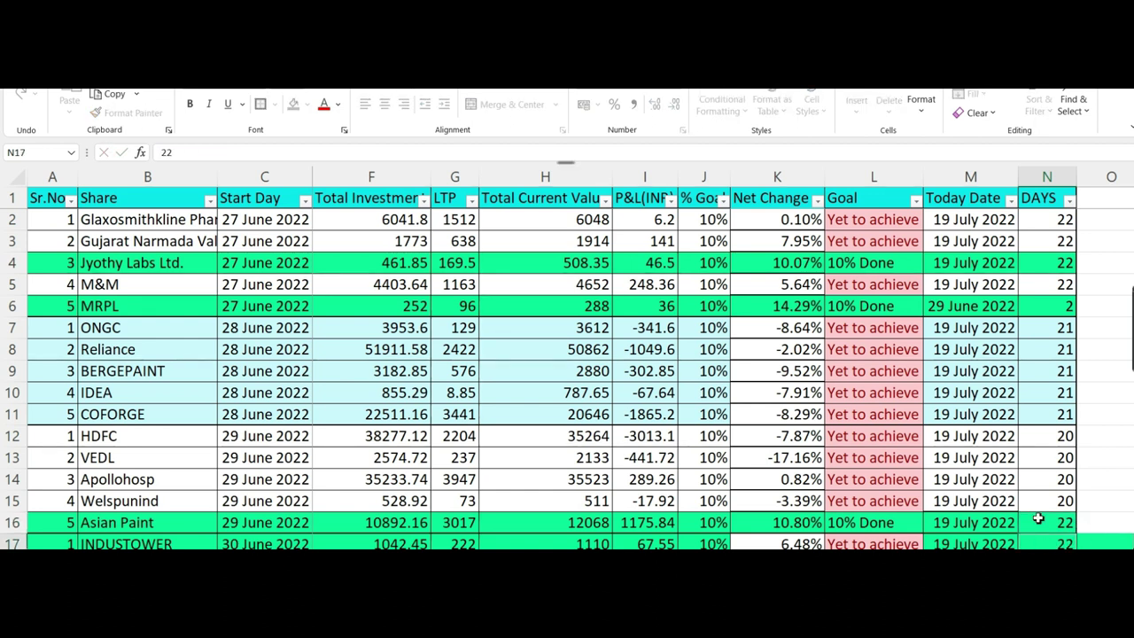
pyautogui.press('Return')
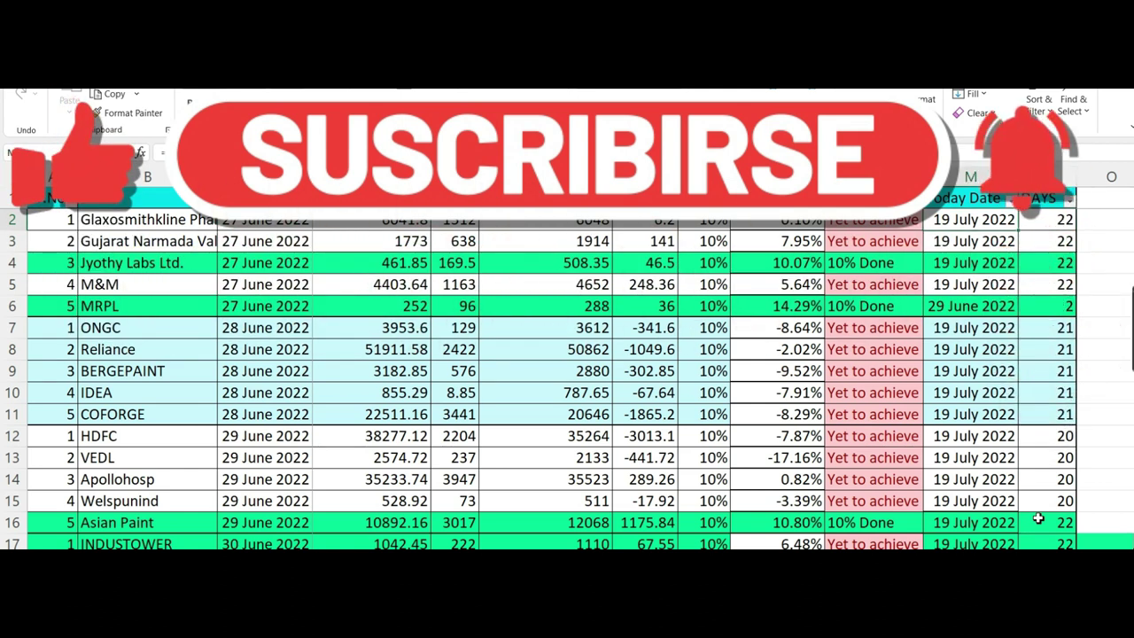
# Review the Today Date and DAYS entries down the holdings list.
pyautogui.press('Down')
pyautogui.press('Down')
pyautogui.press('Down')
pyautogui.press('Down')
pyautogui.press('Down')
pyautogui.press('Down')
pyautogui.press('Down')
pyautogui.press('Down')
pyautogui.press('Down')
pyautogui.press('Down')
pyautogui.press('Down')
pyautogui.press('Down')
pyautogui.press('Down')
pyautogui.press('Down')
pyautogui.press('Down')
pyautogui.press('Up')
pyautogui.press('Up')
pyautogui.press('Up')
pyautogui.press('Up')
pyautogui.press('Down')
pyautogui.press('Down')
pyautogui.press('Up')
pyautogui.press('Up')
# Filter the Net Change column to show only the -43.88% entry.
pyautogui.hotkey('ctrl', 'Up')
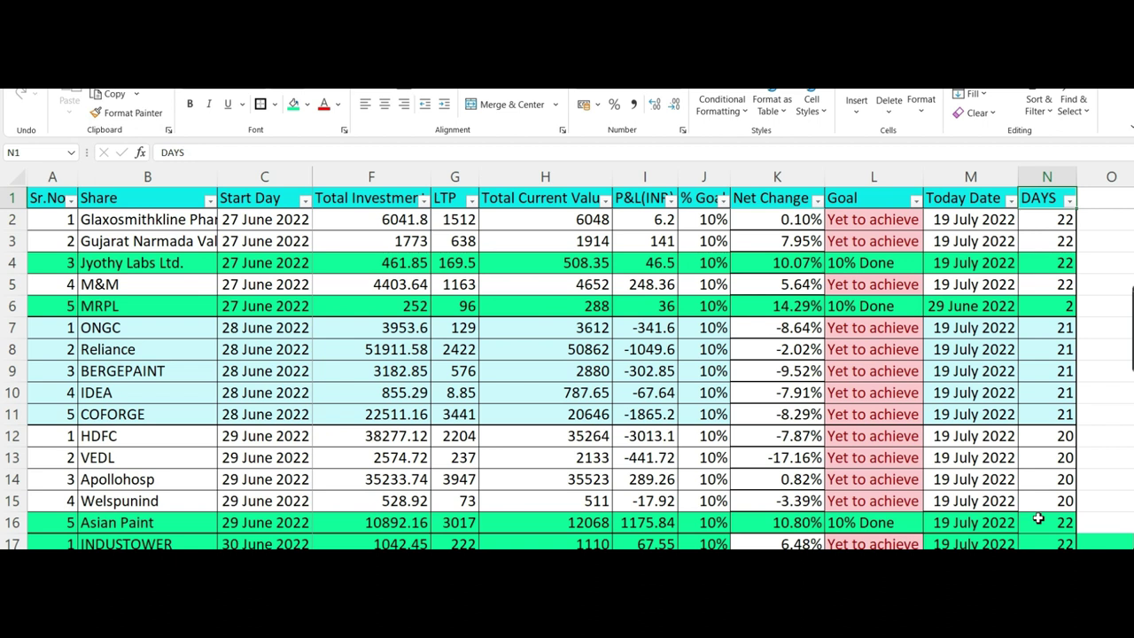
pyautogui.click(818, 199)
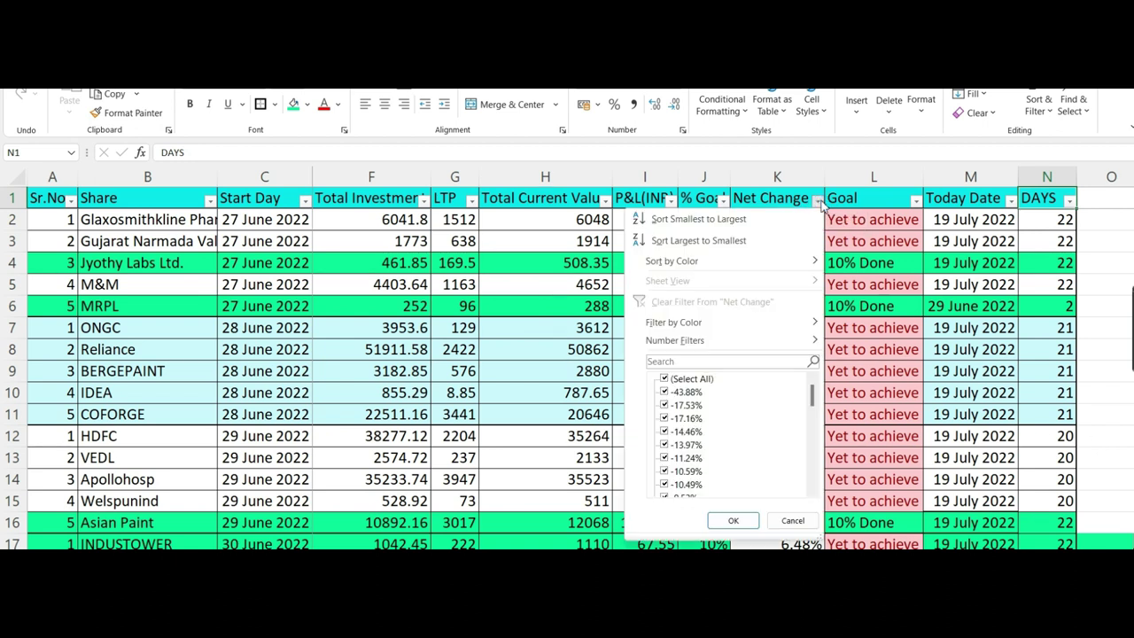
pyautogui.click(665, 379)
pyautogui.click(665, 392)
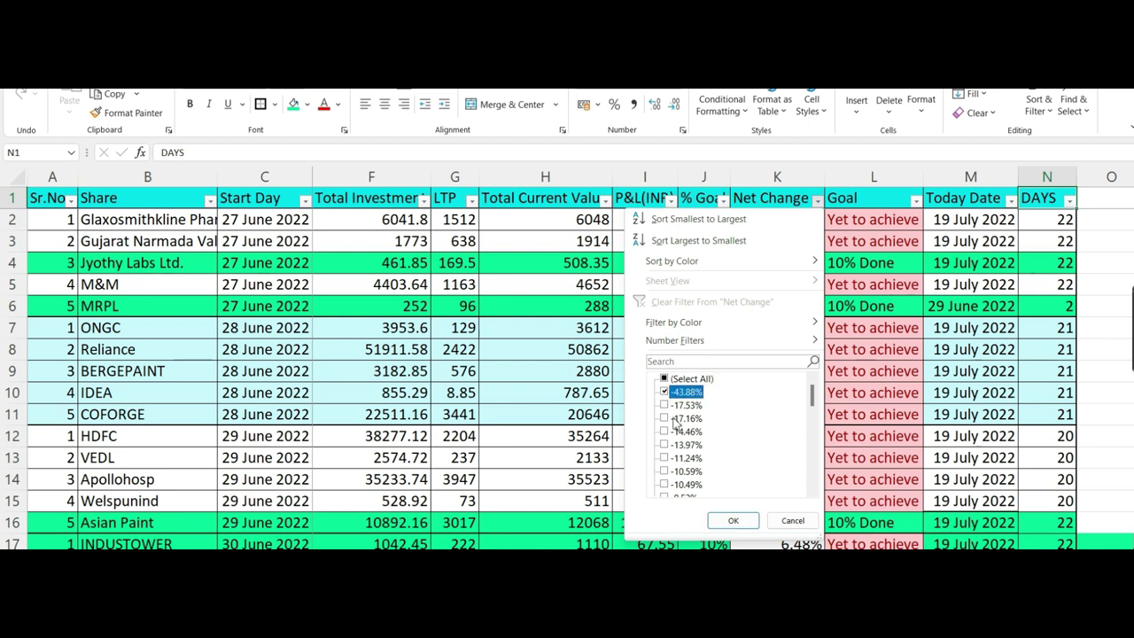
pyautogui.click(733, 523)
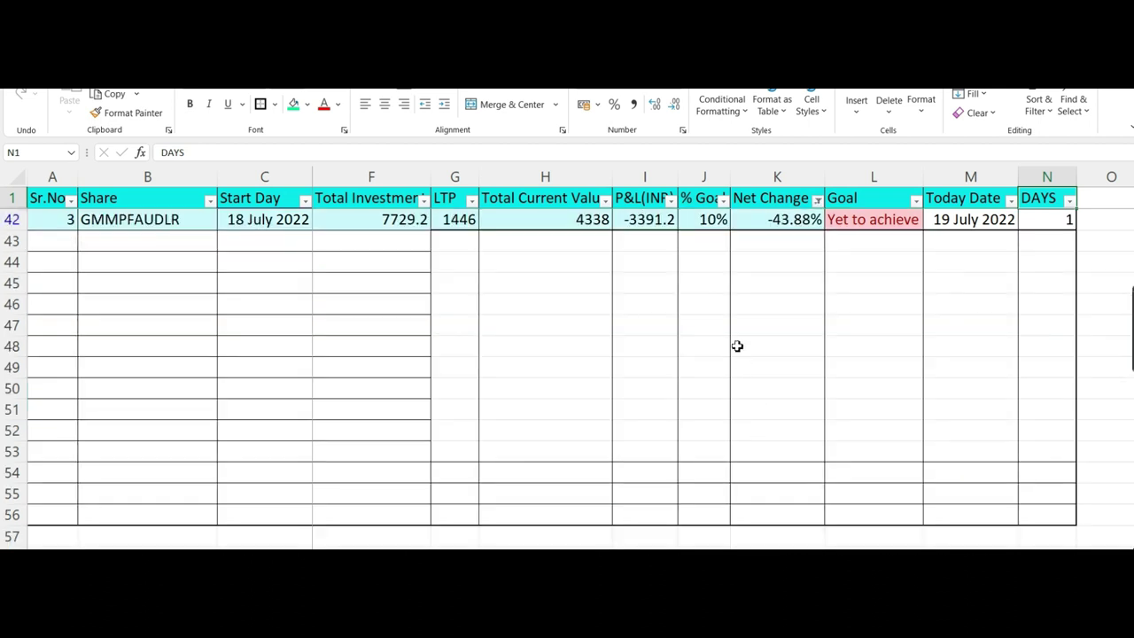
# Examine the Net Change entry of the filtered GMMPFAUDLR row.
pyautogui.click(736, 346)
pyautogui.press('Up')
pyautogui.press('Up')
pyautogui.press('Up')
pyautogui.press('Up')
pyautogui.press('Up')
pyautogui.press('Up')
pyautogui.press('Up')
pyautogui.press('Down')
pyautogui.press('Down')
pyautogui.press('Down')
pyautogui.press('Down')
pyautogui.press('Up')
pyautogui.press('Up')
pyautogui.press('Up')
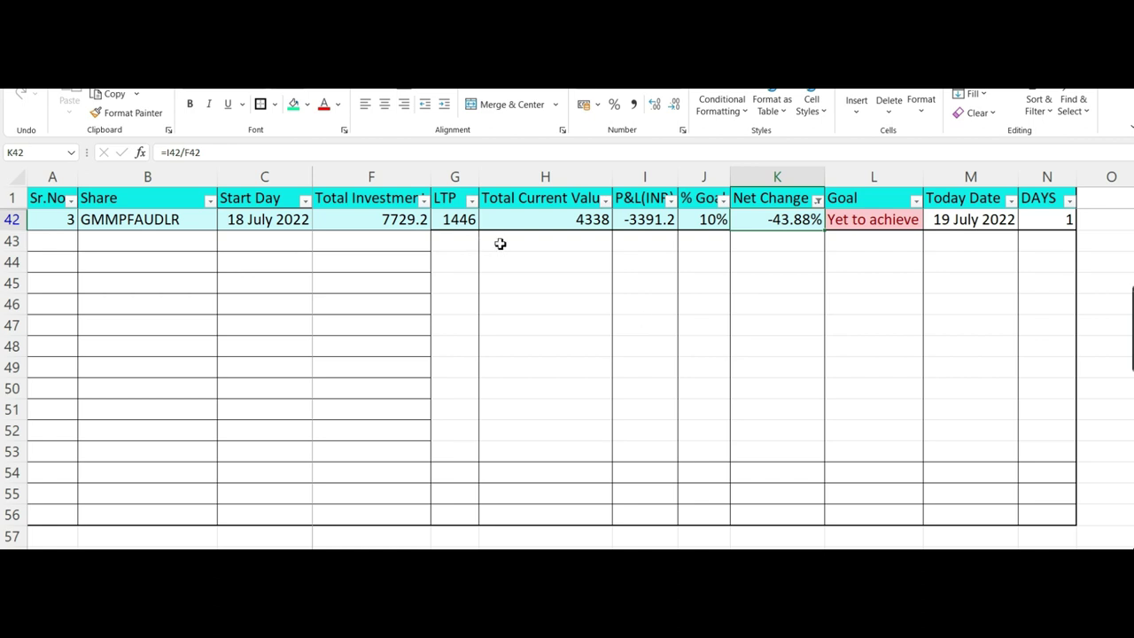
# Unhide the Qty and Average Price columns and compare GMMPFAUDLR's average price with its Buy Price in the purchase list.
pyautogui.click(445, 218)
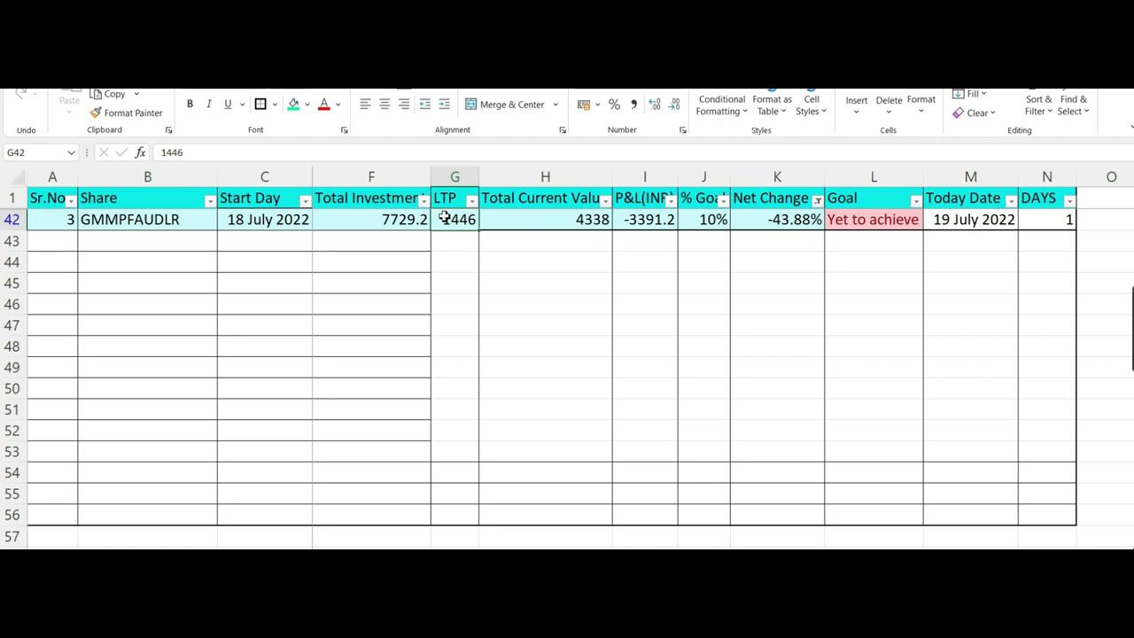
pyautogui.press('Left')
pyautogui.hotkey('ctrl', 'z')
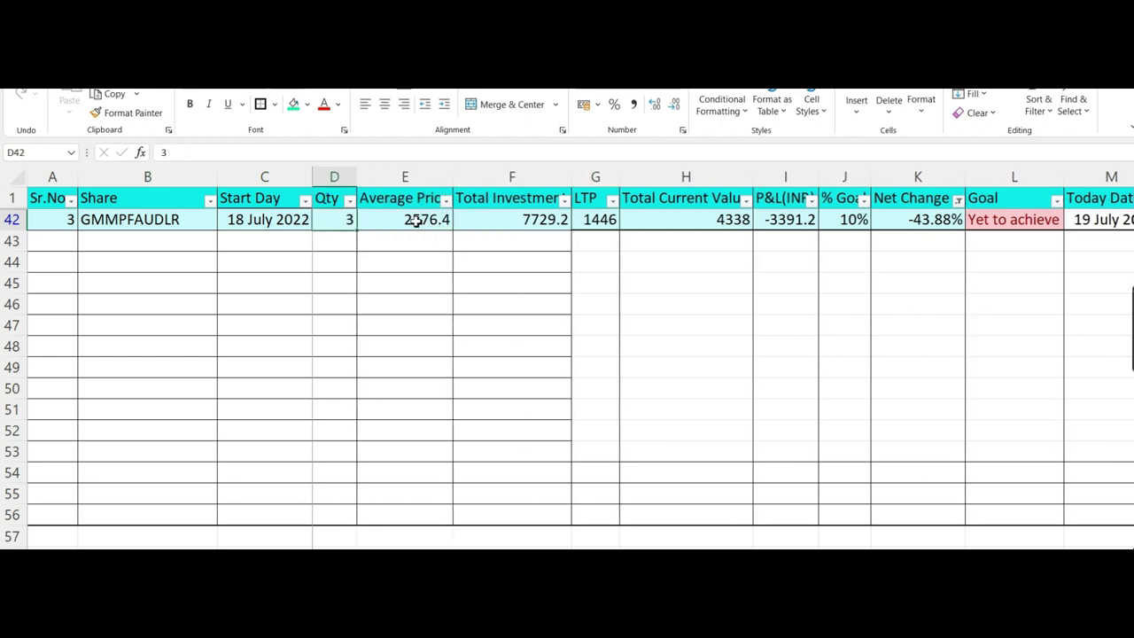
pyautogui.click(416, 221)
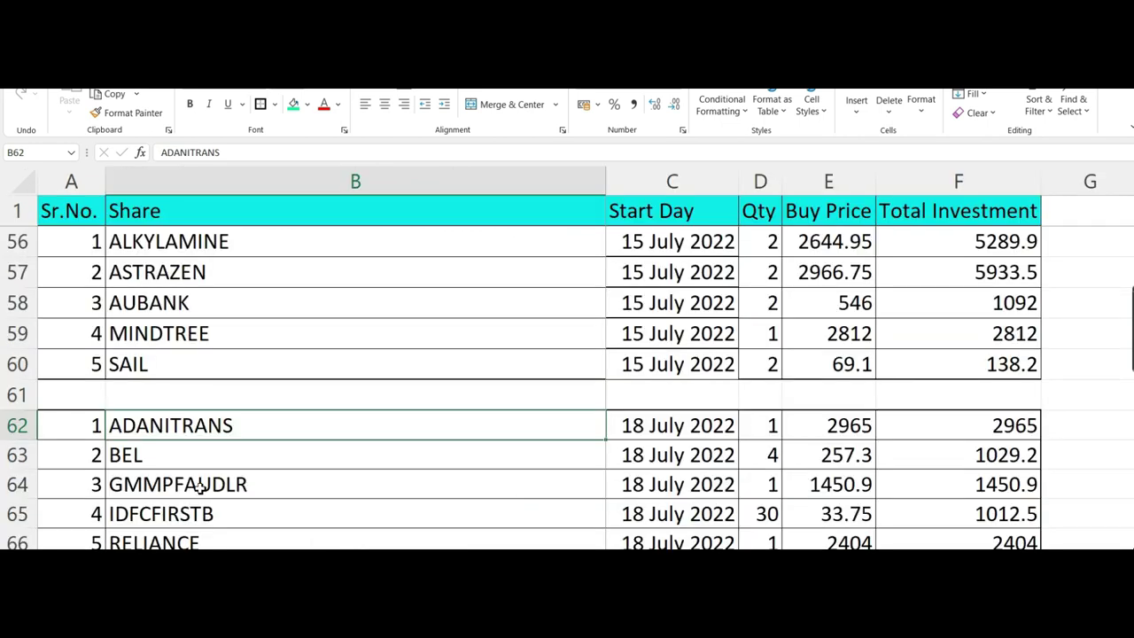
pyautogui.click(855, 485)
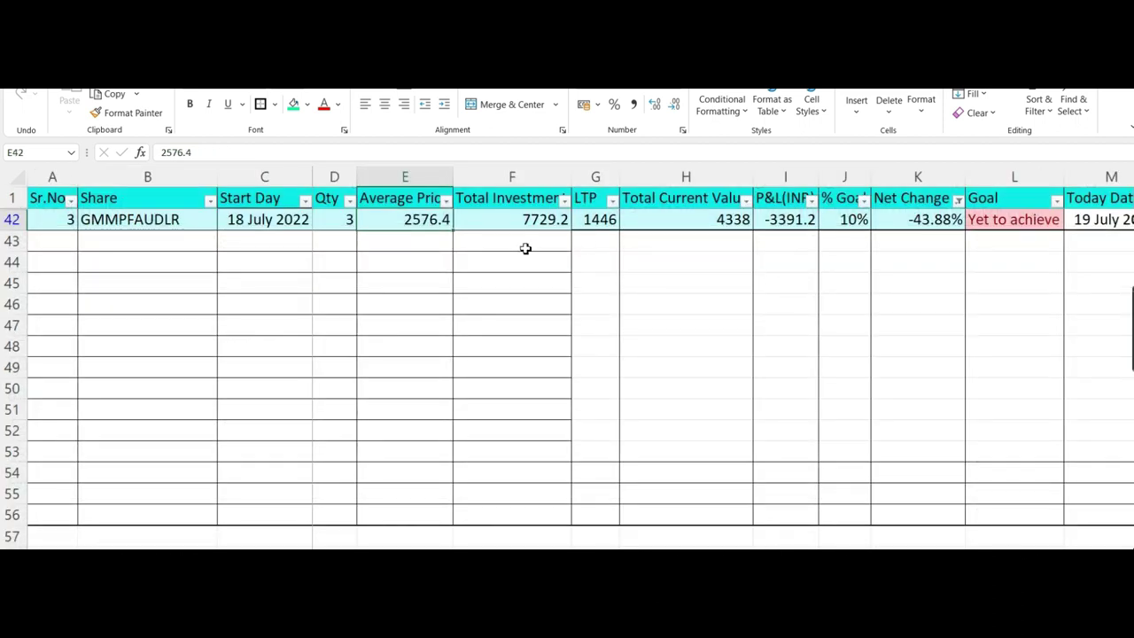
# Check GMMPFAUDLR's Total Investment formula and Average Price in the holdings, and follow the row across to Net Change.
pyautogui.press('Right')
pyautogui.press('Up')
pyautogui.press('Down')
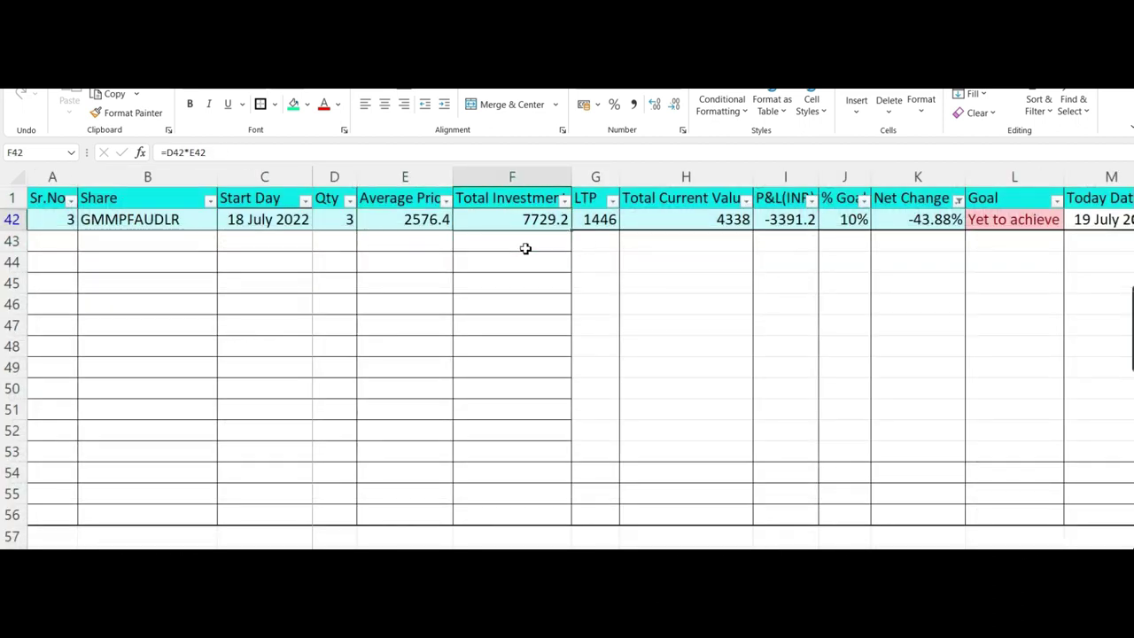
pyautogui.press('Down')
pyautogui.press('Up')
pyautogui.press('Left')
pyautogui.press('Left')
pyautogui.press('Right')
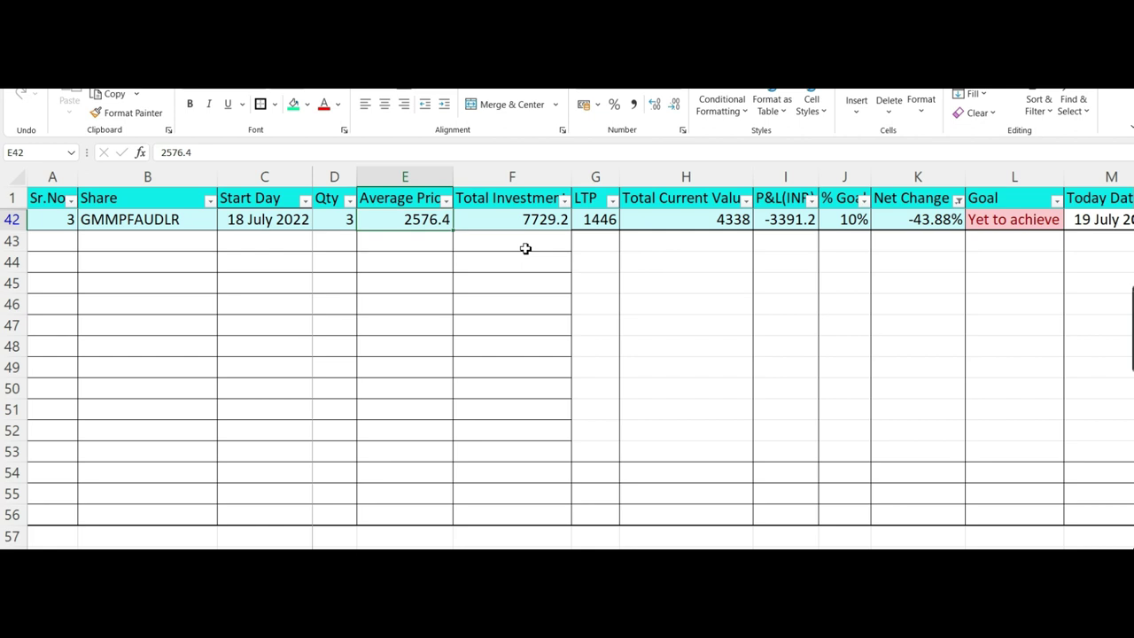
pyautogui.press('Right')
pyautogui.press('Right')
pyautogui.press('Right')
pyautogui.press('Right')
pyautogui.press('Right')
pyautogui.press('Right')
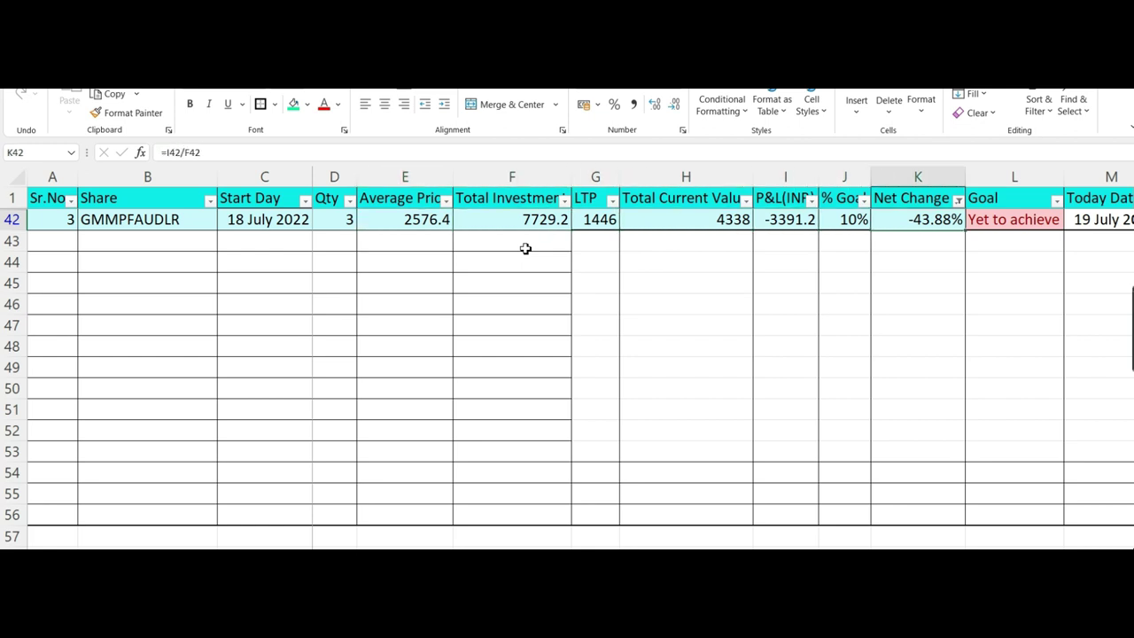
pyautogui.press('Up')
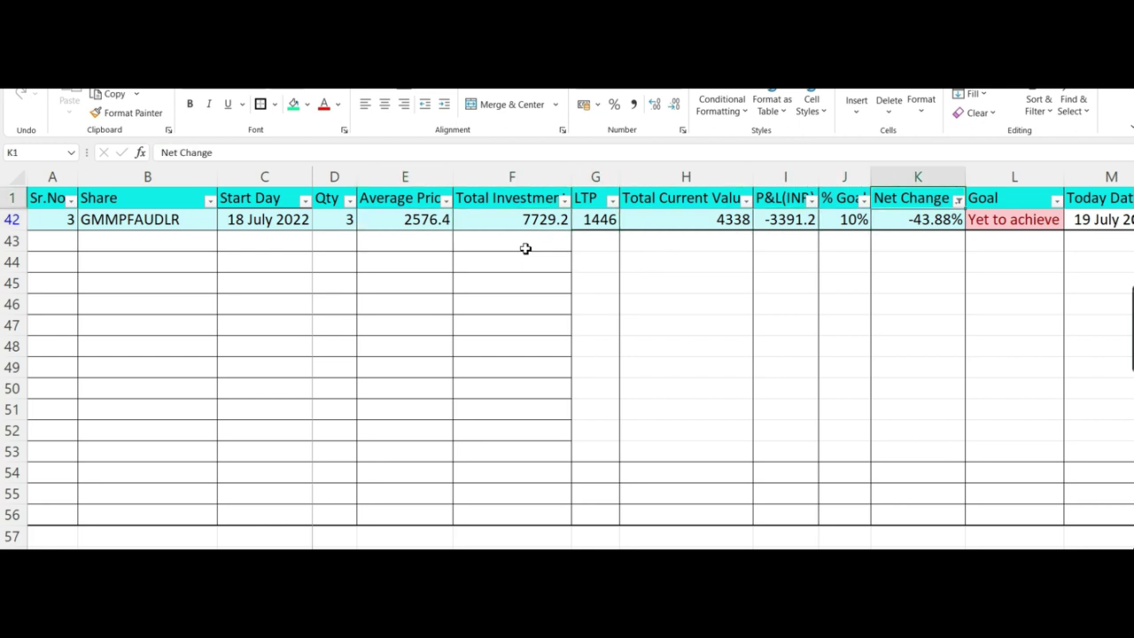
# Change the Net Change filter to show only 10.07%, 10.80% and 14.29%.
pyautogui.click(959, 202)
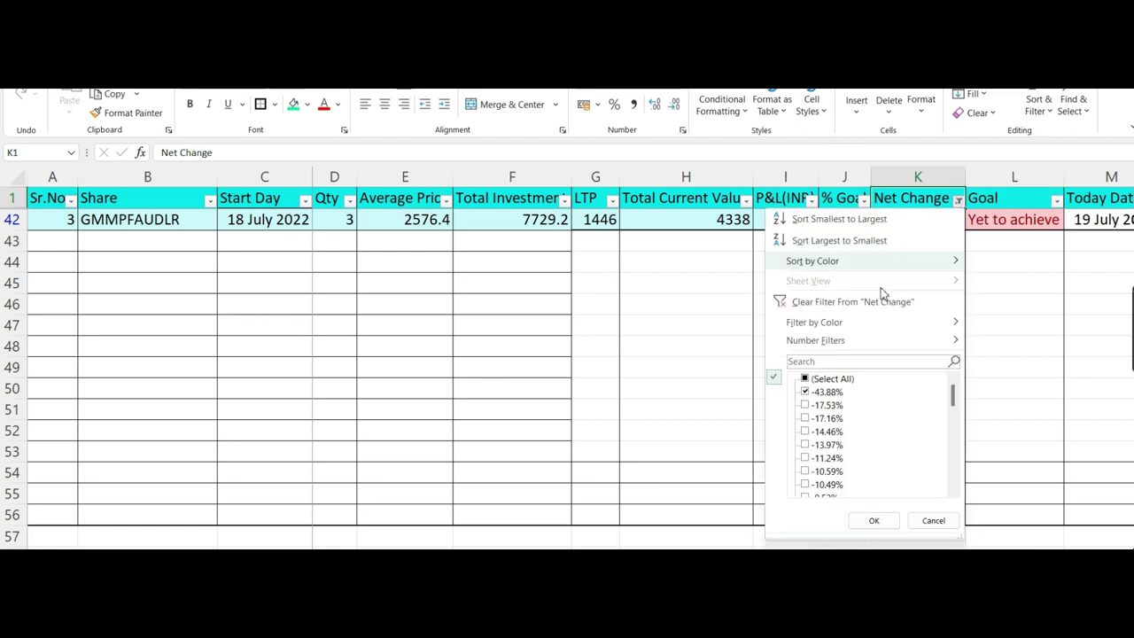
pyautogui.click(805, 379)
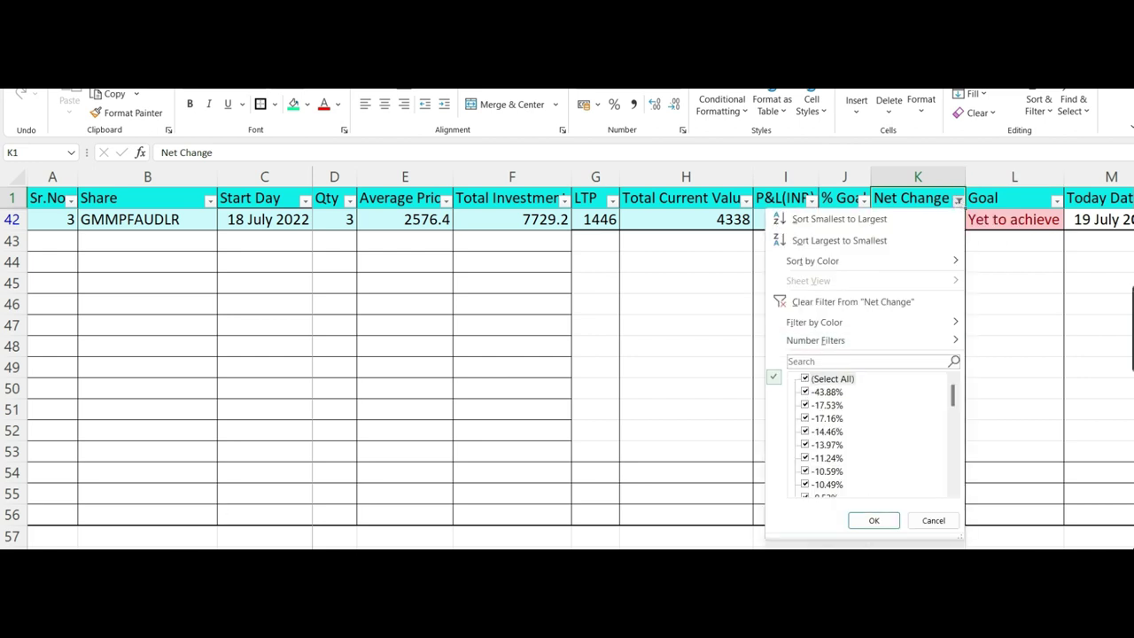
pyautogui.click(805, 380)
pyautogui.moveTo(954, 398); pyautogui.dragTo(939, 487)
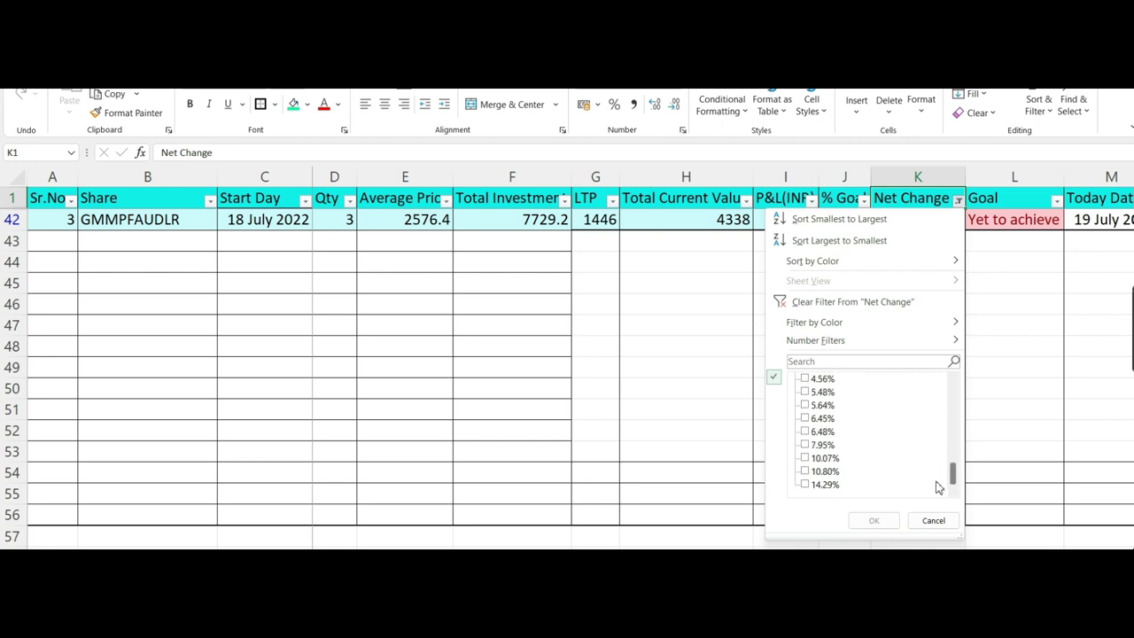
pyautogui.click(806, 485)
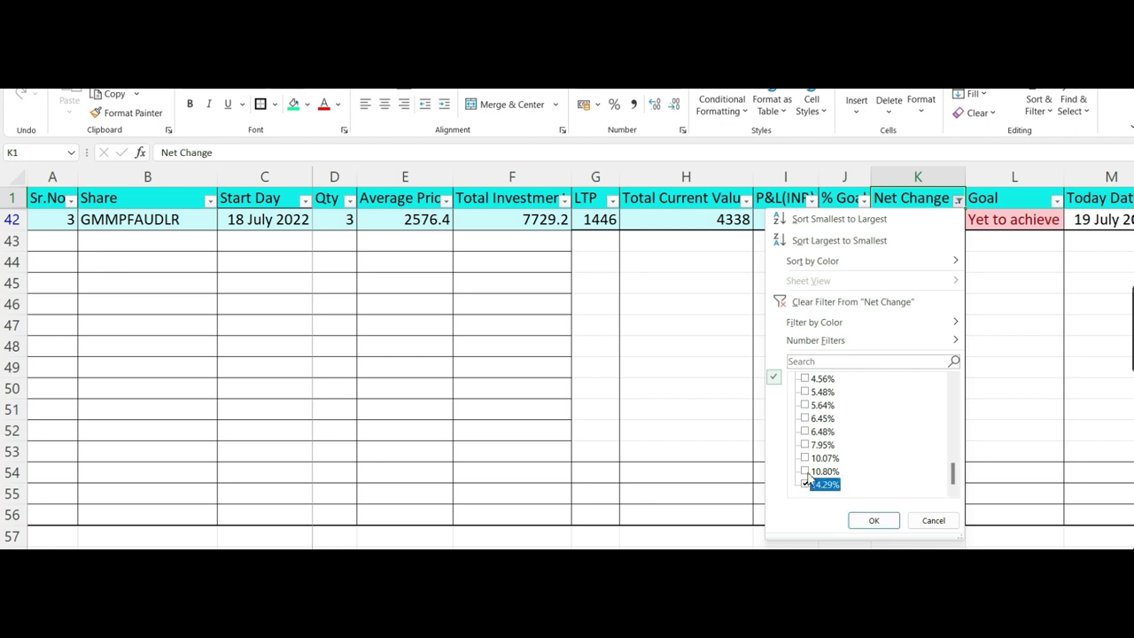
pyautogui.click(807, 472)
pyautogui.click(808, 458)
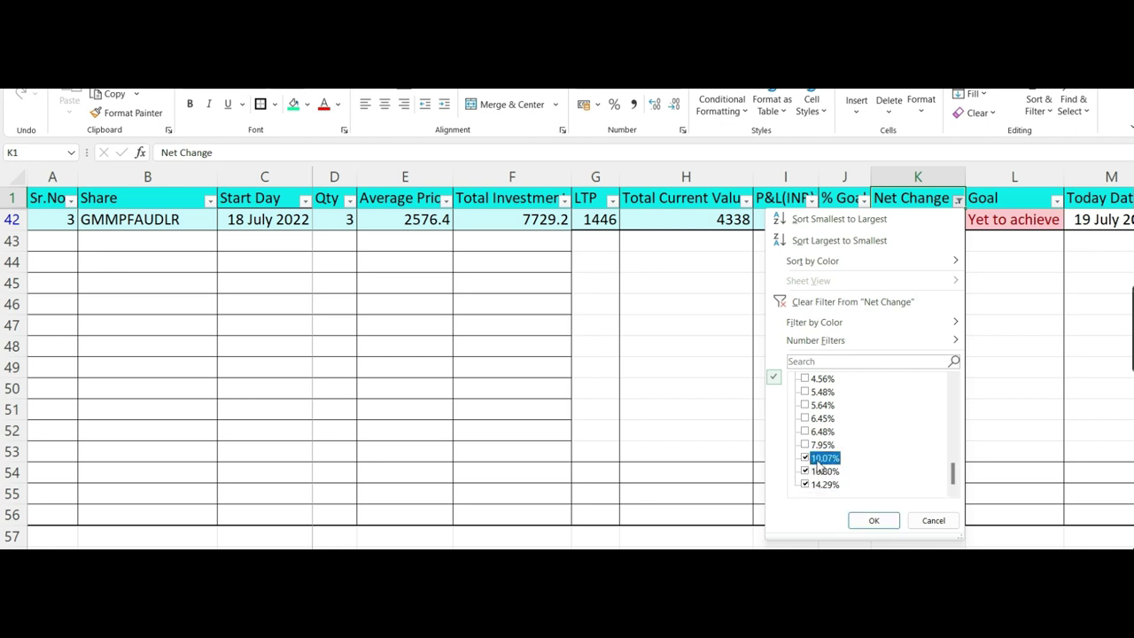
pyautogui.click(874, 521)
# Review the Net Change entries of Jyothy Labs Ltd., MRPL and Asian Paint in the filtered list.
pyautogui.click(886, 323)
pyautogui.press('Up')
pyautogui.hotkey('ctrl', 'Up')
pyautogui.press('Down')
pyautogui.press('Down')
pyautogui.press('Down')
pyautogui.press('Down')
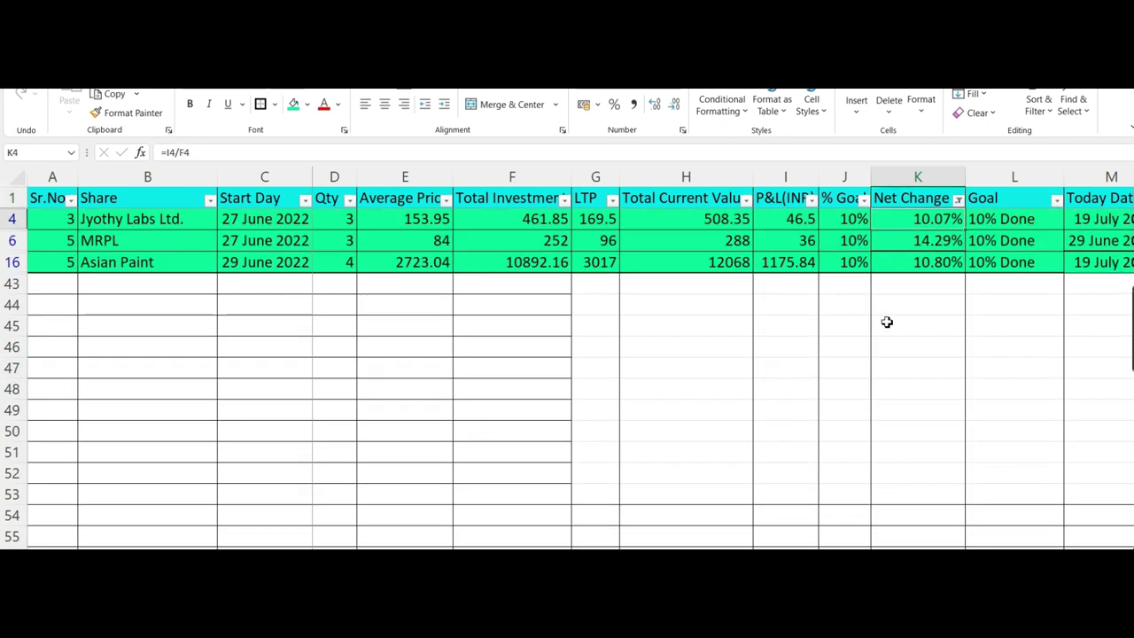
pyautogui.press('Up')
pyautogui.press('Up')
pyautogui.press('Down')
pyautogui.press('Up')
pyautogui.press('Down')
pyautogui.press('Up')
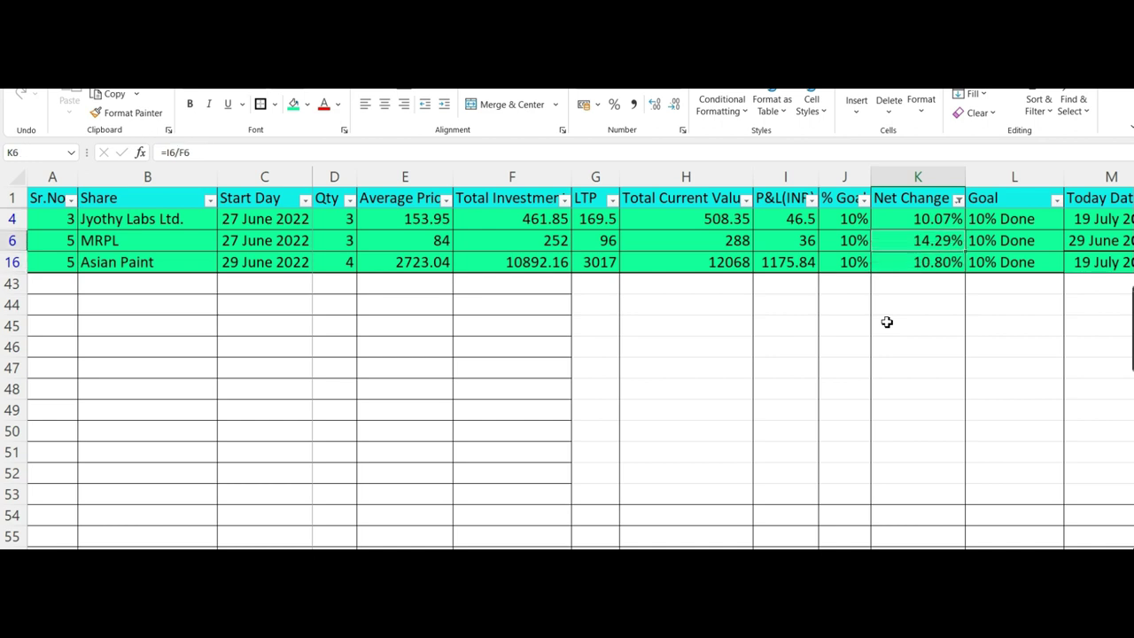
pyautogui.press('Down')
pyautogui.press('Up')
pyautogui.press('Down')
pyautogui.press('Down')
pyautogui.press('Up')
pyautogui.press('Up')
pyautogui.press('Down')
pyautogui.press('Up')
pyautogui.press('Up')
pyautogui.press('Up')
pyautogui.press('Down')
pyautogui.press('Down')
pyautogui.press('Up')
pyautogui.press('Up')
pyautogui.press('Down')
pyautogui.press('Down')
pyautogui.click(905, 257)
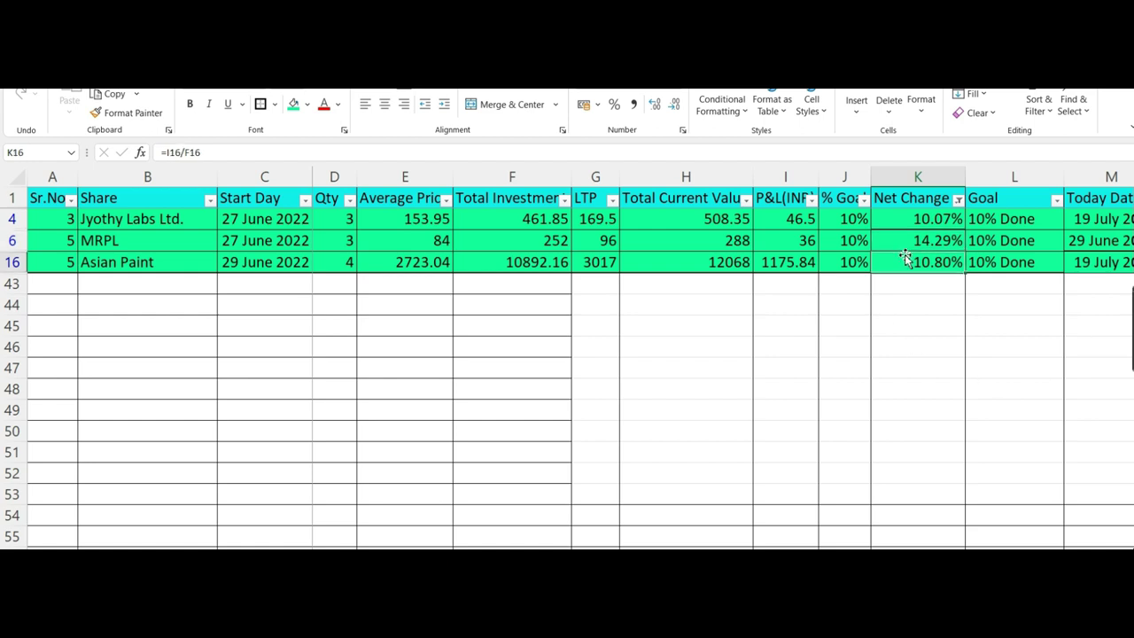
# Change the Net Change filter to show only 6.45%, 6.48% and 7.95%.
pyautogui.click(958, 200)
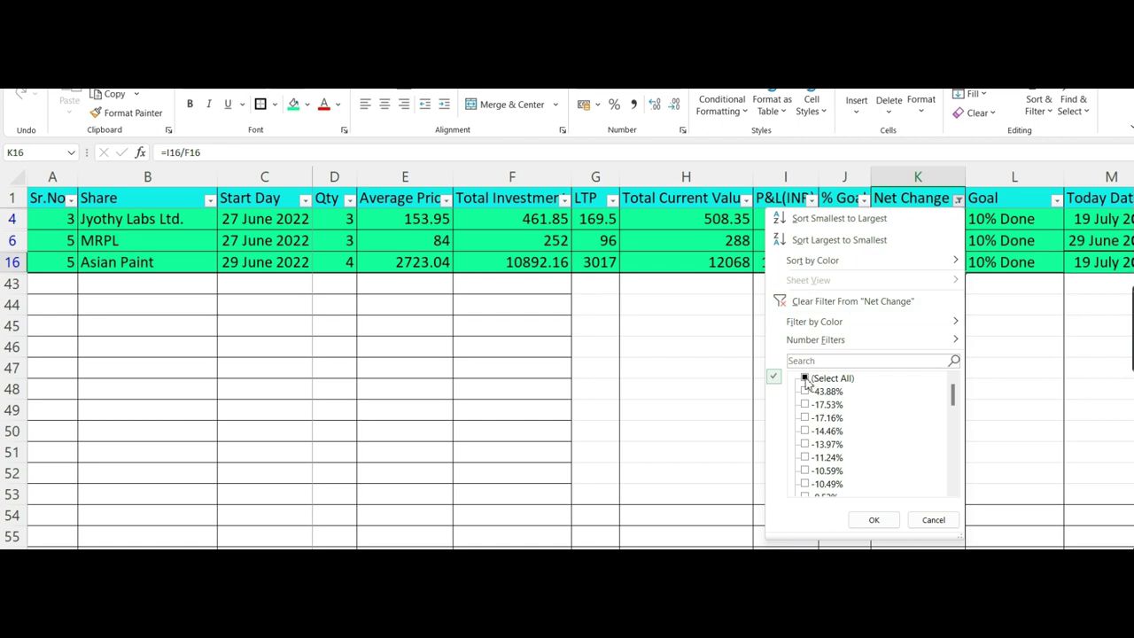
pyautogui.moveTo(953, 396); pyautogui.dragTo(959, 511)
pyautogui.click(806, 458)
pyautogui.click(809, 484)
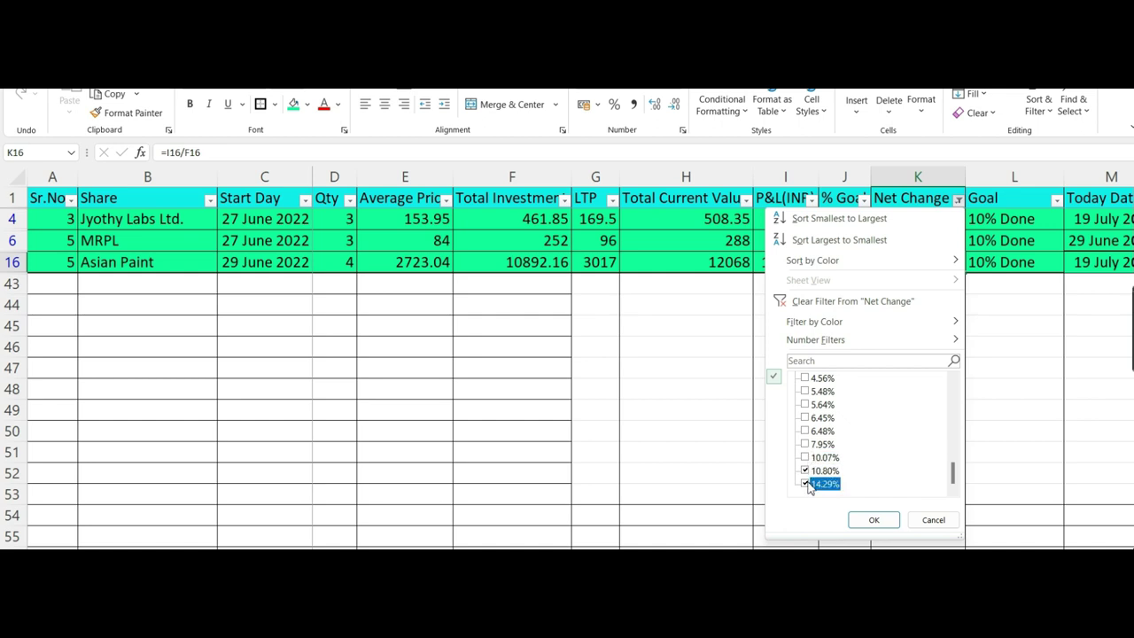
pyautogui.click(806, 471)
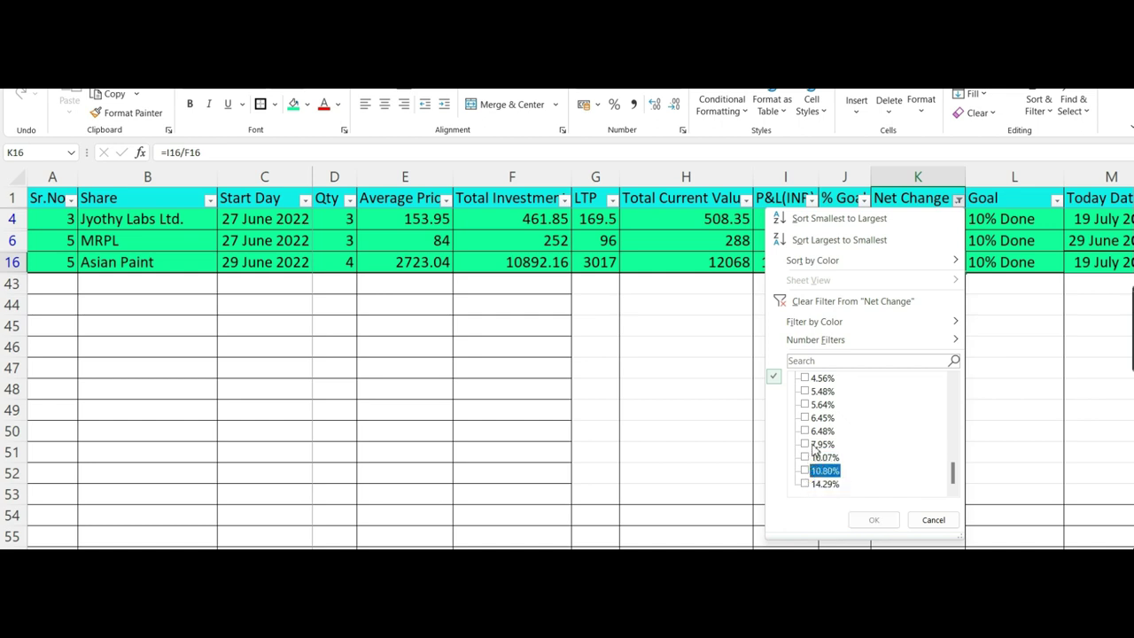
pyautogui.click(806, 444)
pyautogui.click(806, 431)
pyautogui.click(806, 417)
pyautogui.click(872, 520)
# Review the Net Change entries of the filtered Gujarat Narmada, INDUSTOWER and BANKBARODA rows.
pyautogui.click(887, 321)
pyautogui.press('Up')
pyautogui.hotkey('ctrl', 'Up')
pyautogui.hotkey('ctrl', 'Up')
pyautogui.press('Down')
pyautogui.press('Down')
pyautogui.press('Up')
pyautogui.press('Down')
pyautogui.press('Up')
pyautogui.press('Up')
pyautogui.press('Down')
pyautogui.press('Down')
pyautogui.press('Down')
pyautogui.press('Down')
pyautogui.press('Up')
pyautogui.press('Up')
pyautogui.press('Up')
pyautogui.press('Down')
pyautogui.press('Down')
pyautogui.press('Down')
pyautogui.press('Down')
pyautogui.press('Up')
pyautogui.press('Up')
pyautogui.press('Up')
pyautogui.press('Down')
pyautogui.press('Down')
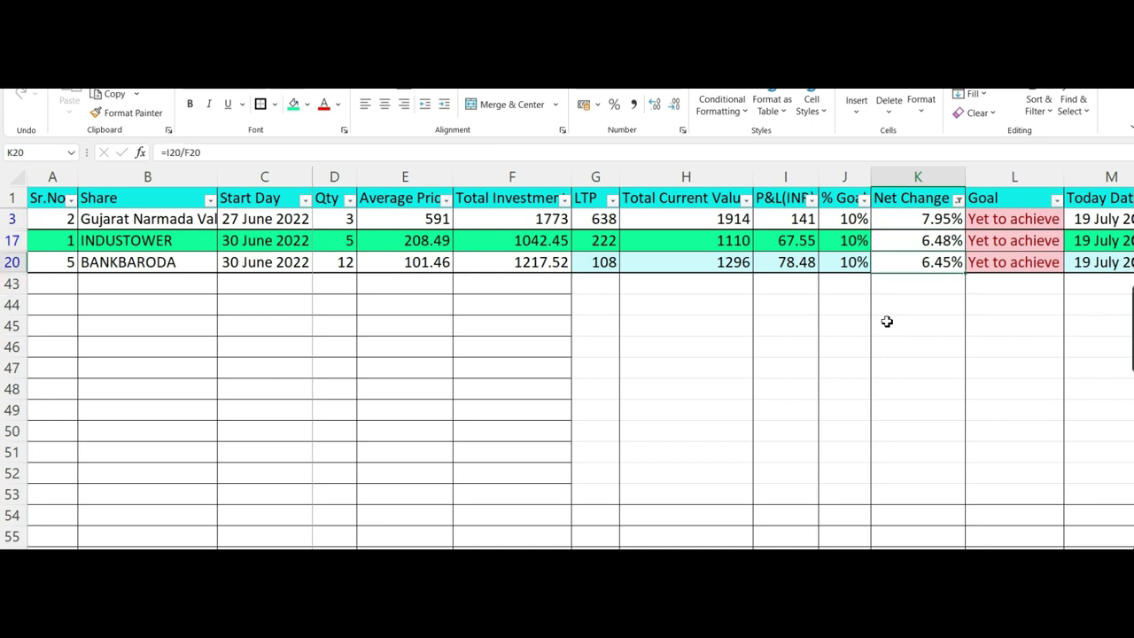
pyautogui.press('Down')
pyautogui.press('Down')
pyautogui.press('Up')
pyautogui.press('Up')
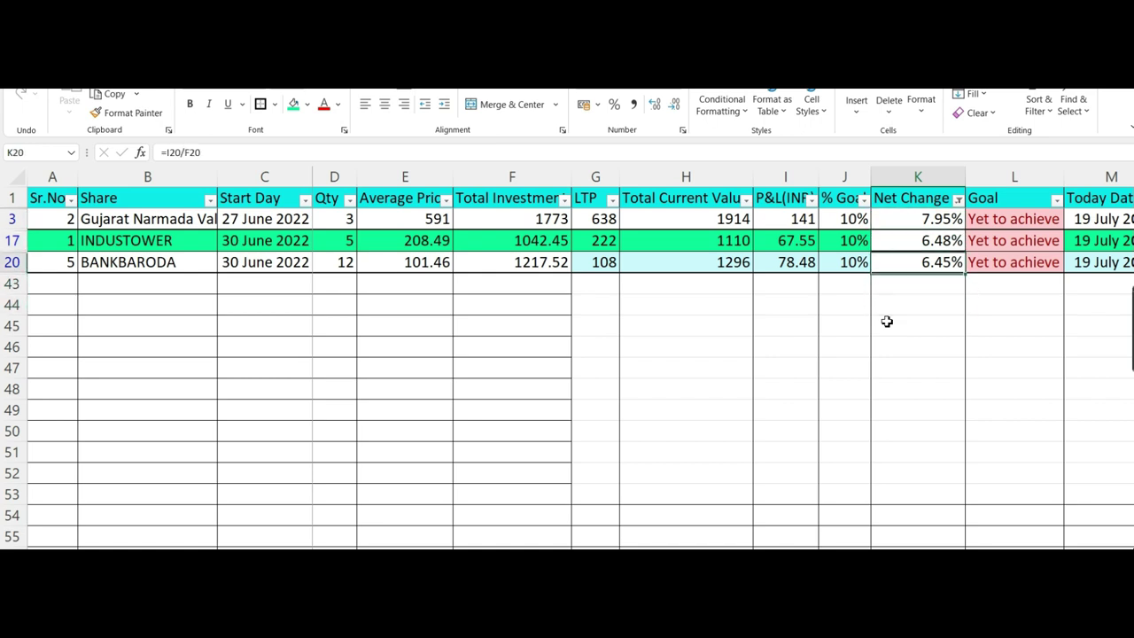
pyautogui.press('Up')
pyautogui.press('Up')
pyautogui.press('Up')
pyautogui.press('Down')
pyautogui.press('Down')
pyautogui.press('Down')
pyautogui.press('Up')
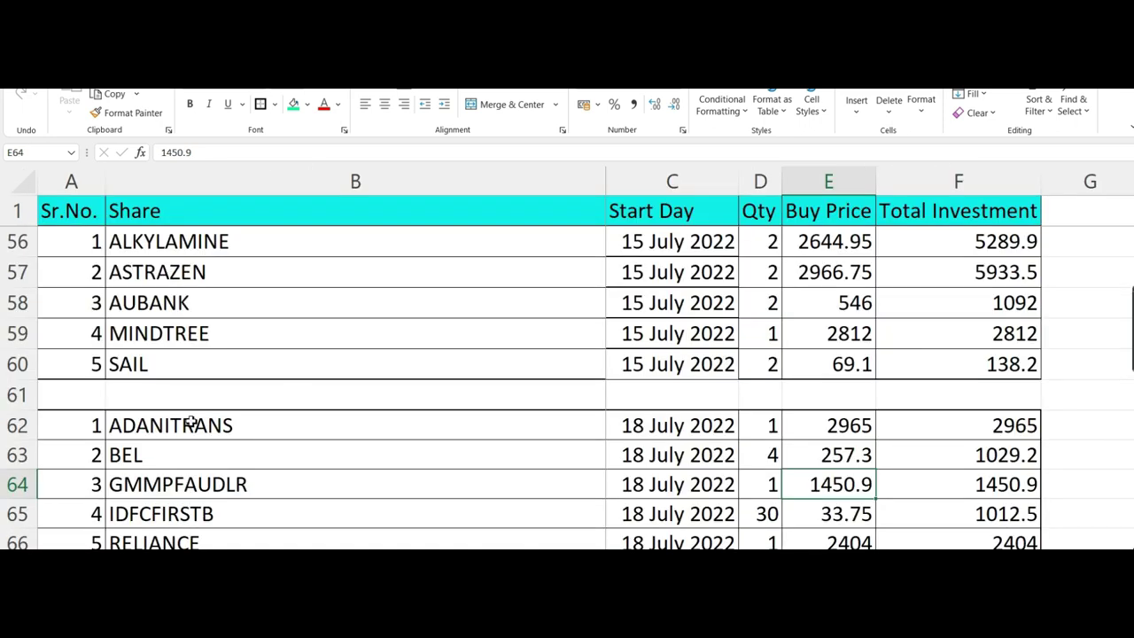
# Review the shares bought on 18 July 2022 in the purchase list, from ADANITRANS down to RELIANCE.
pyautogui.click(191, 423)
pyautogui.press('Down')
pyautogui.press('Down')
pyautogui.press('Down')
pyautogui.press('Down')
pyautogui.press('Down')
pyautogui.press('Down')
pyautogui.press('Down')
pyautogui.press('Down')
pyautogui.press('Down')
pyautogui.press('Down')
pyautogui.press('Down')
pyautogui.press('Down')
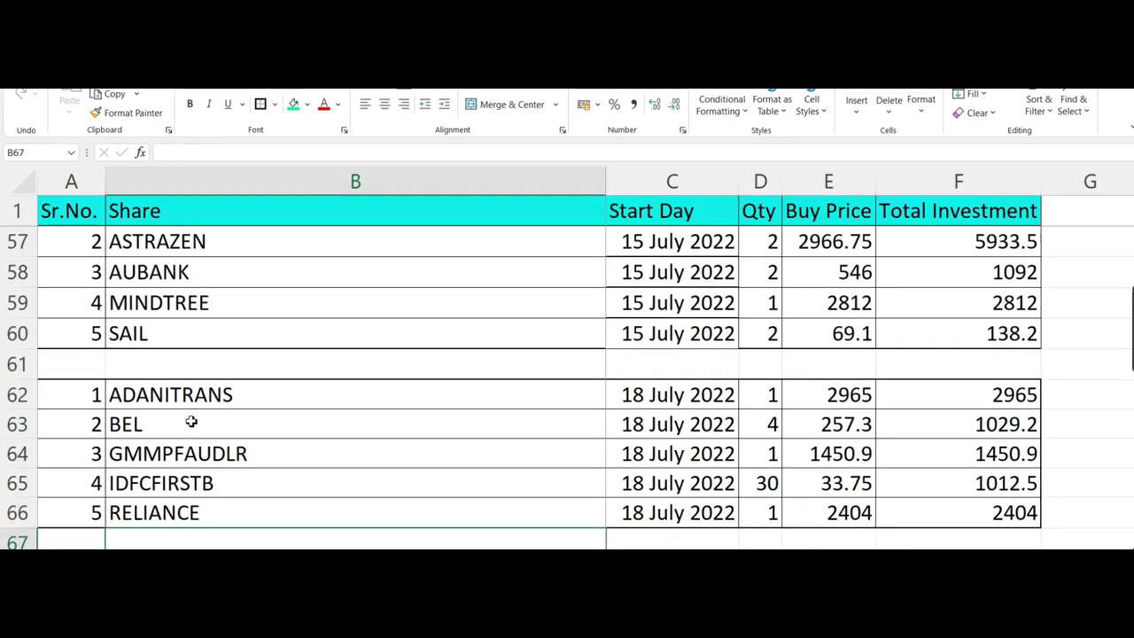
# Go back up through the 18 July 2022 purchases, from RELIANCE to ADANITRANS.
pyautogui.press('Up')
pyautogui.press('Up')
pyautogui.press('Up')
pyautogui.press('Up')
pyautogui.press('Up')
pyautogui.press('Up')
pyautogui.press('Up')
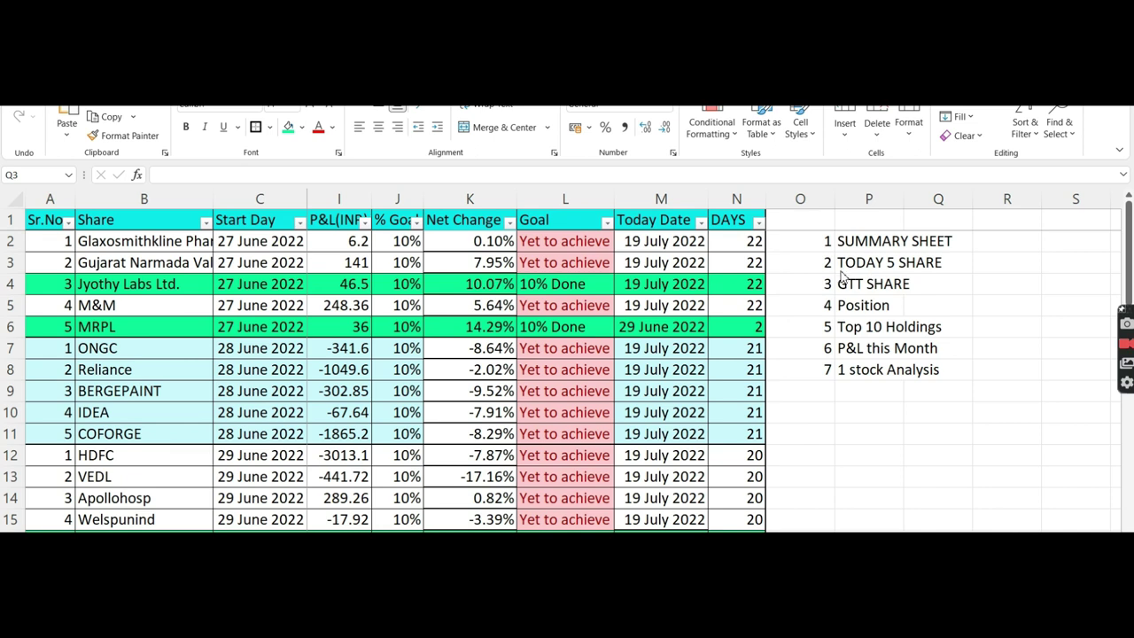
# Go through the remaining agenda items: GTT SHARE, Position, Top 10 Holdings, P&L this Month and 1 stock Analysis.
pyautogui.click(864, 288)
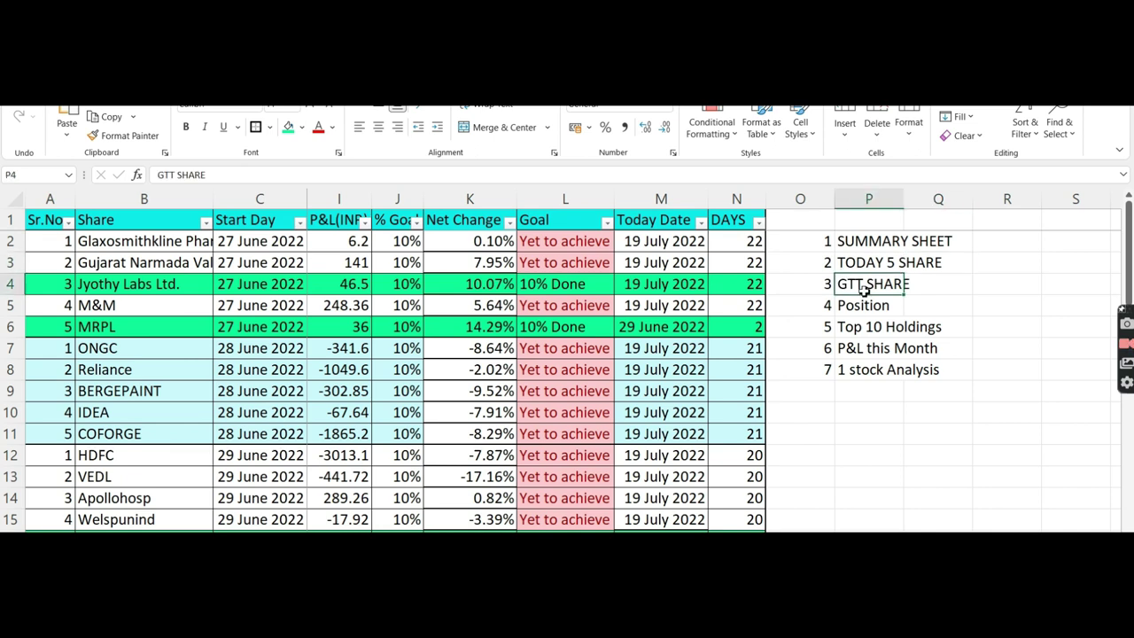
pyautogui.click(858, 305)
pyautogui.click(856, 330)
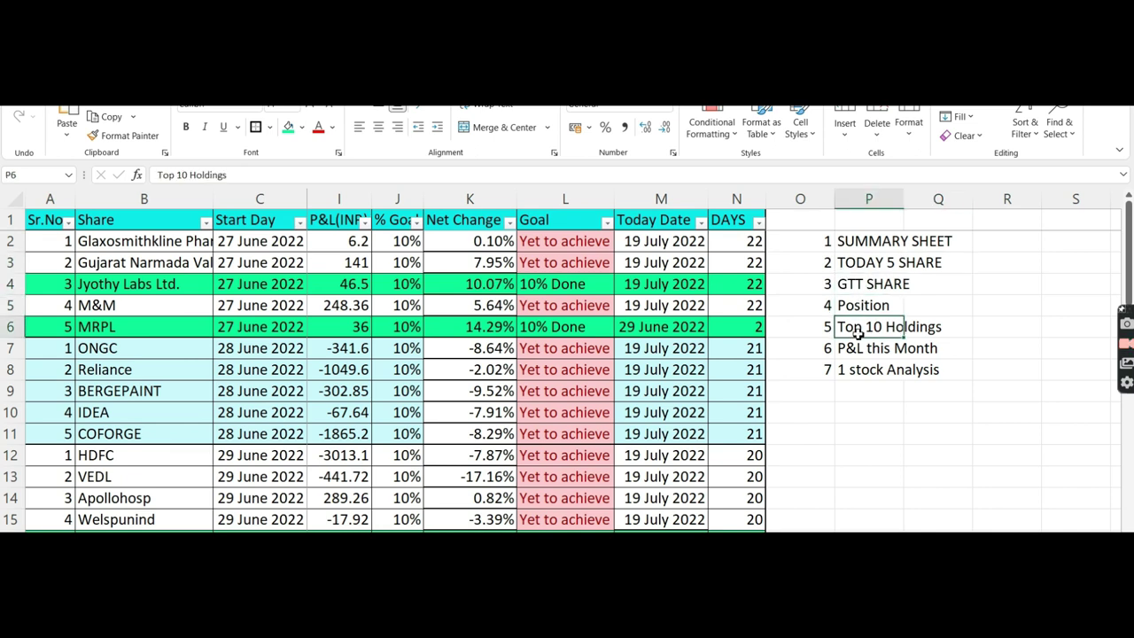
pyautogui.click(862, 350)
pyautogui.click(862, 377)
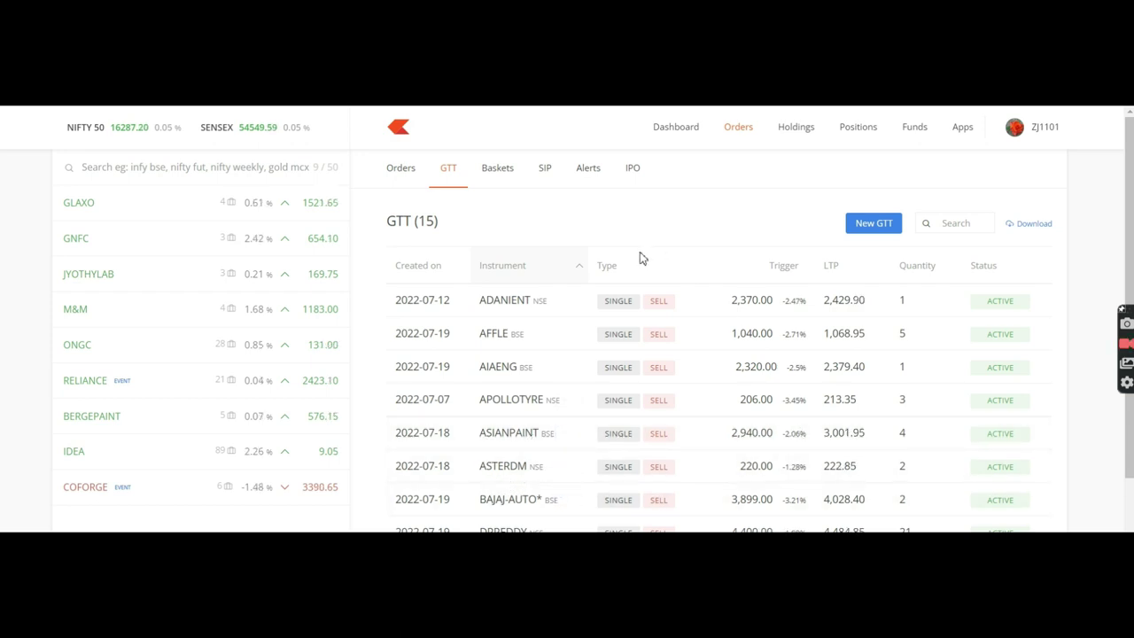
# Switch to Kite's GTT orders and sort them by instrument in reverse order, then by trigger distance with the farthest first.
pyautogui.click(521, 274)
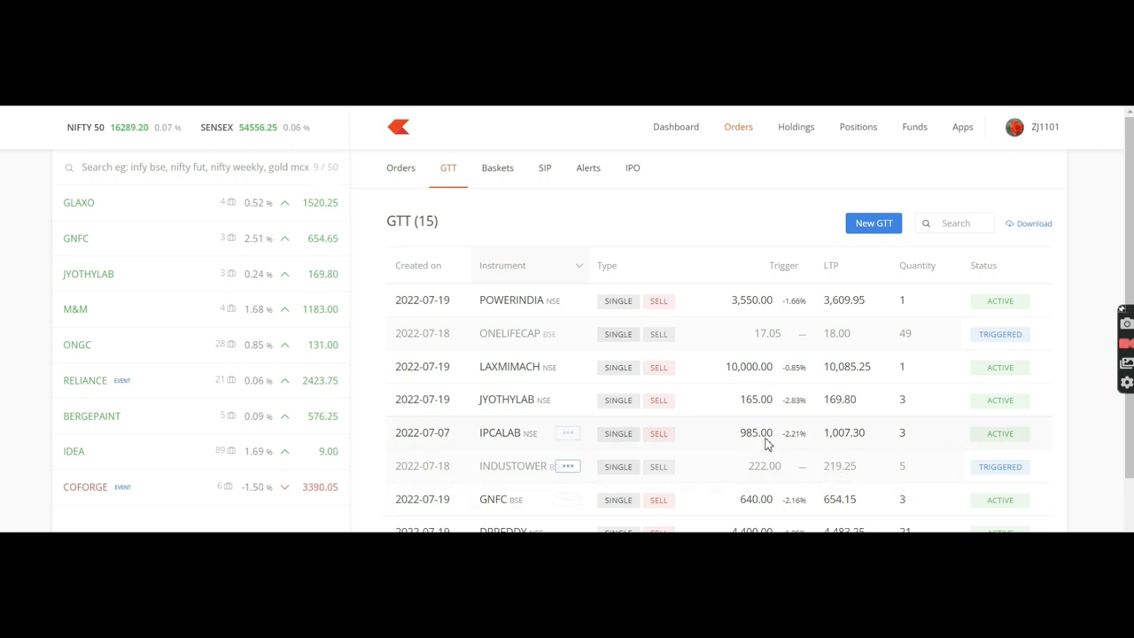
pyautogui.click(787, 273)
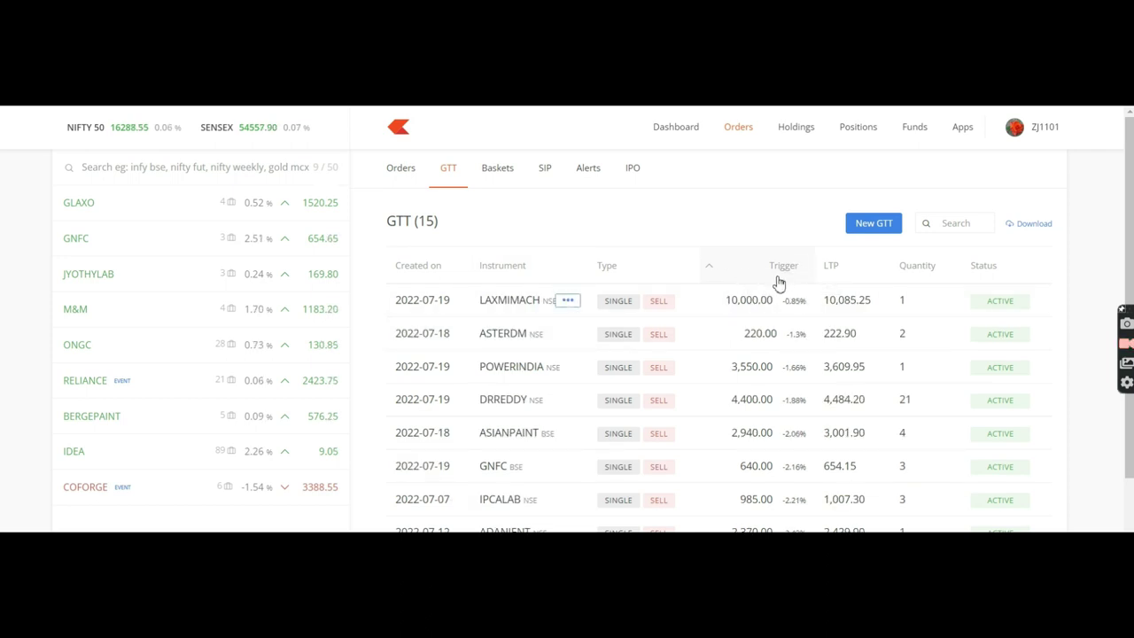
pyautogui.click(783, 273)
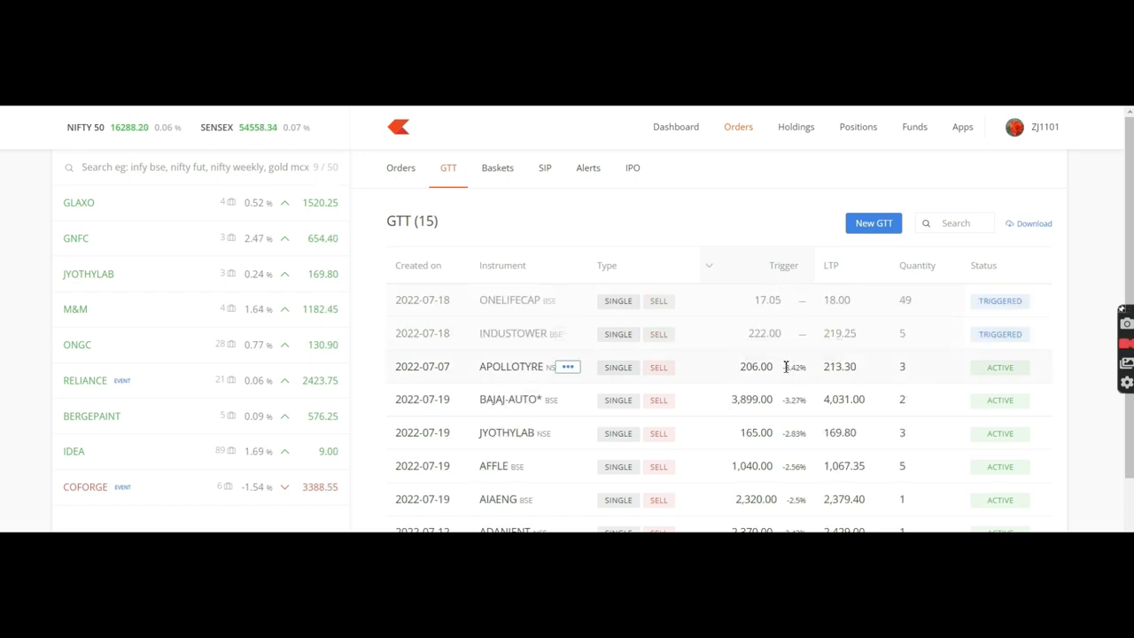
# Modify the APOLLOTYRE GTT sell order, setting both the trigger price and the order price to 208.
pyautogui.click(568, 369)
pyautogui.click(487, 396)
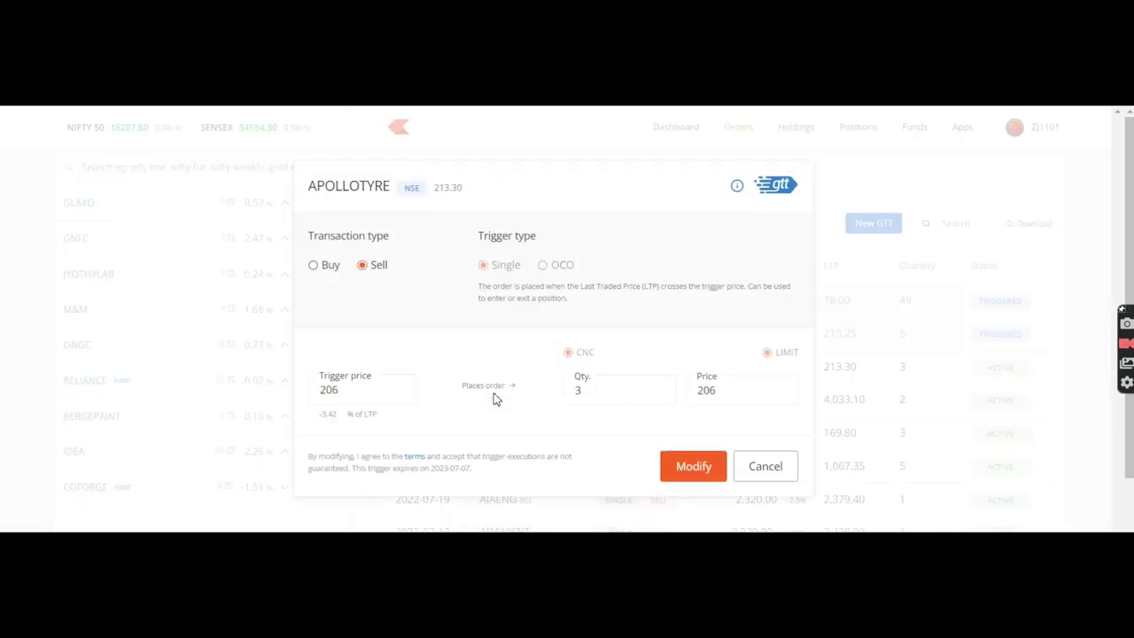
pyautogui.click(352, 393)
pyautogui.press('BackSpace')
pyautogui.click(723, 399)
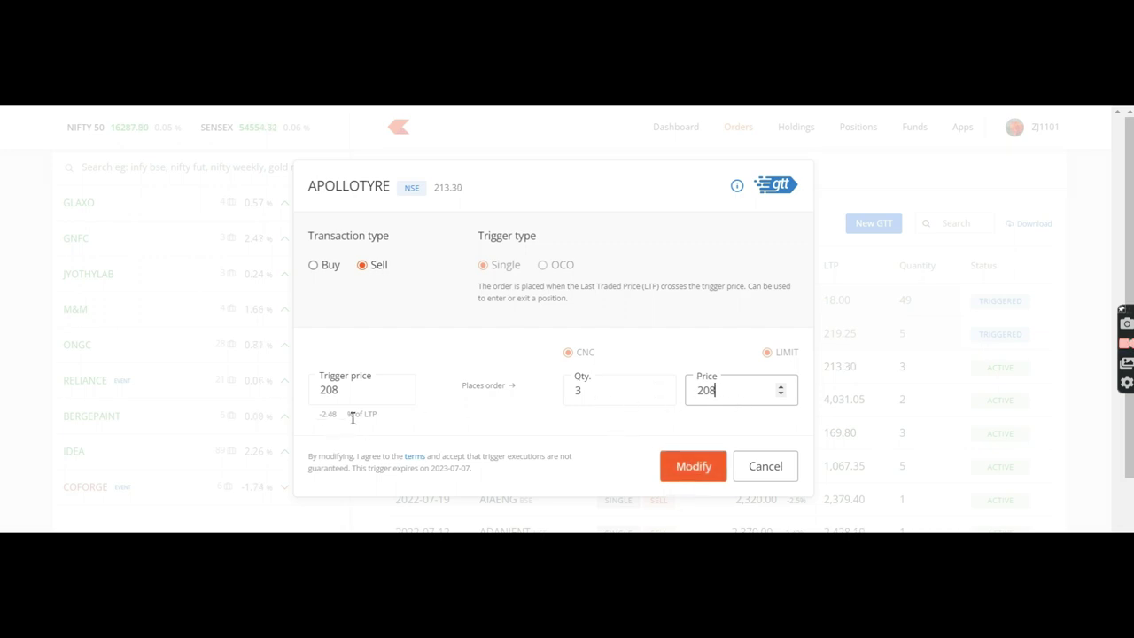
pyautogui.moveTo(391, 420); pyautogui.dragTo(316, 422)
pyautogui.click(318, 419)
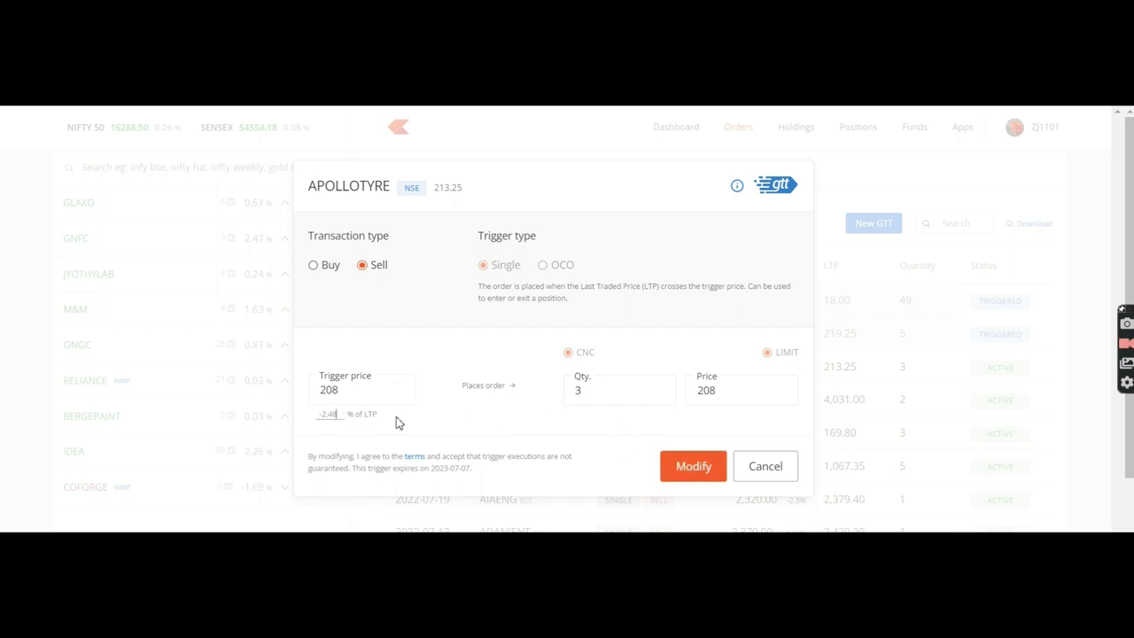
pyautogui.click(694, 466)
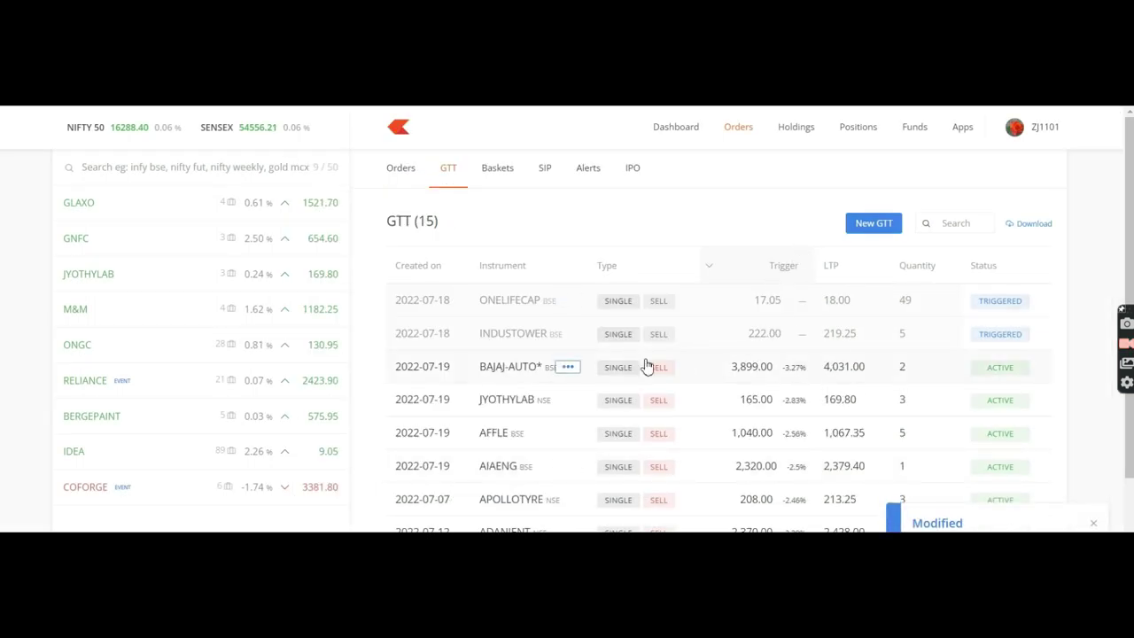
# Modify the BAJAJ-AUTO GTT sell order, setting both the trigger price and the order price to 3920.
pyautogui.click(568, 366)
pyautogui.click(486, 397)
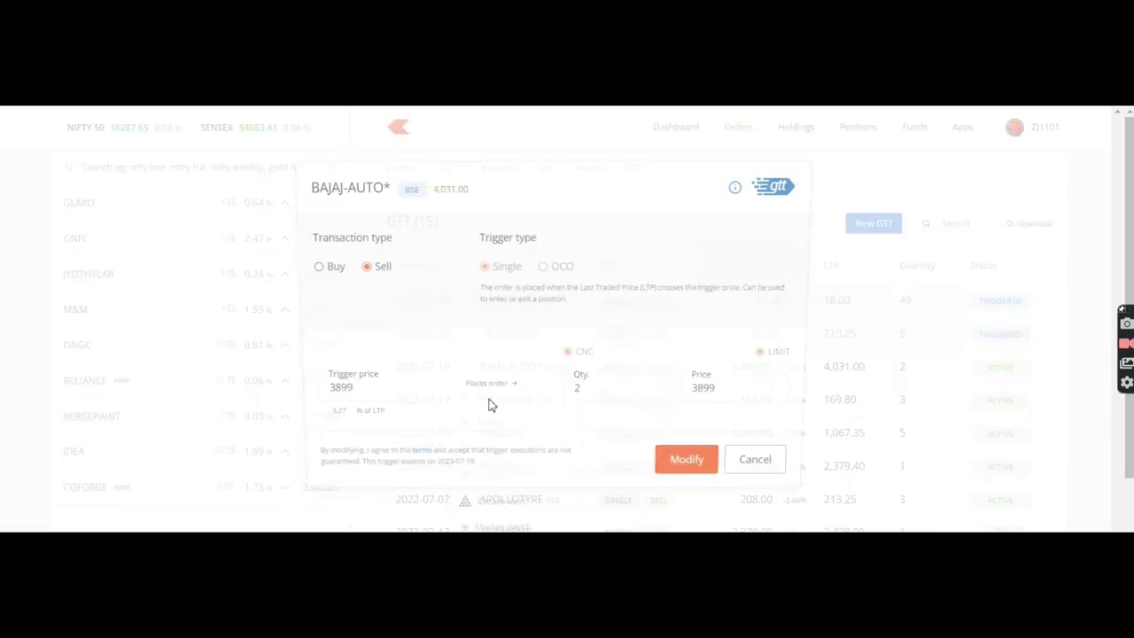
pyautogui.click(357, 392)
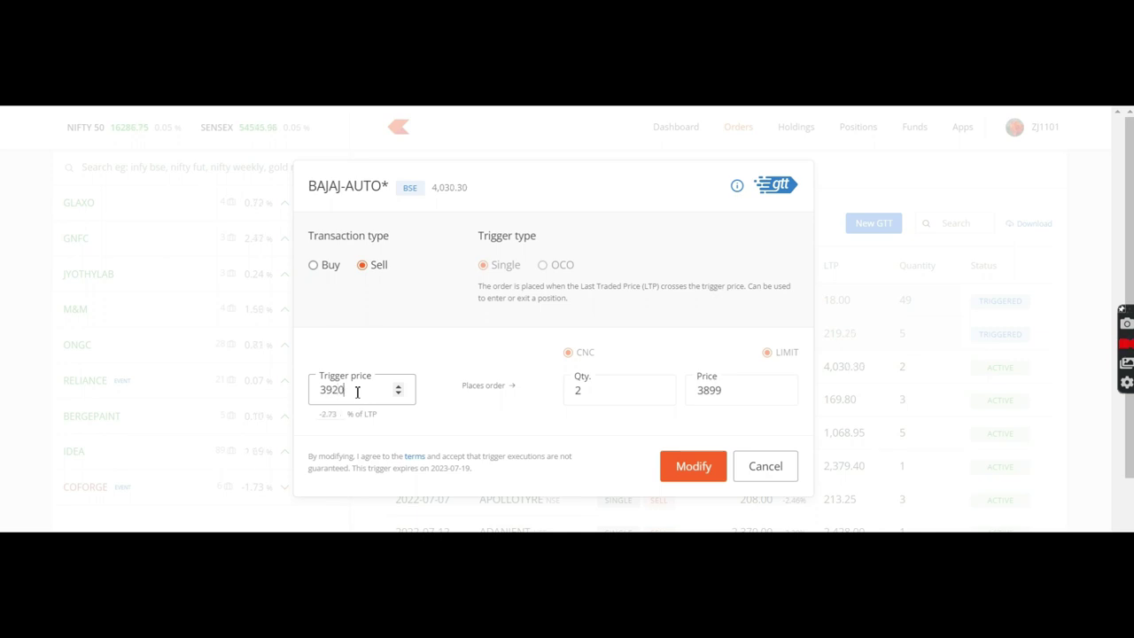
pyautogui.click(740, 389)
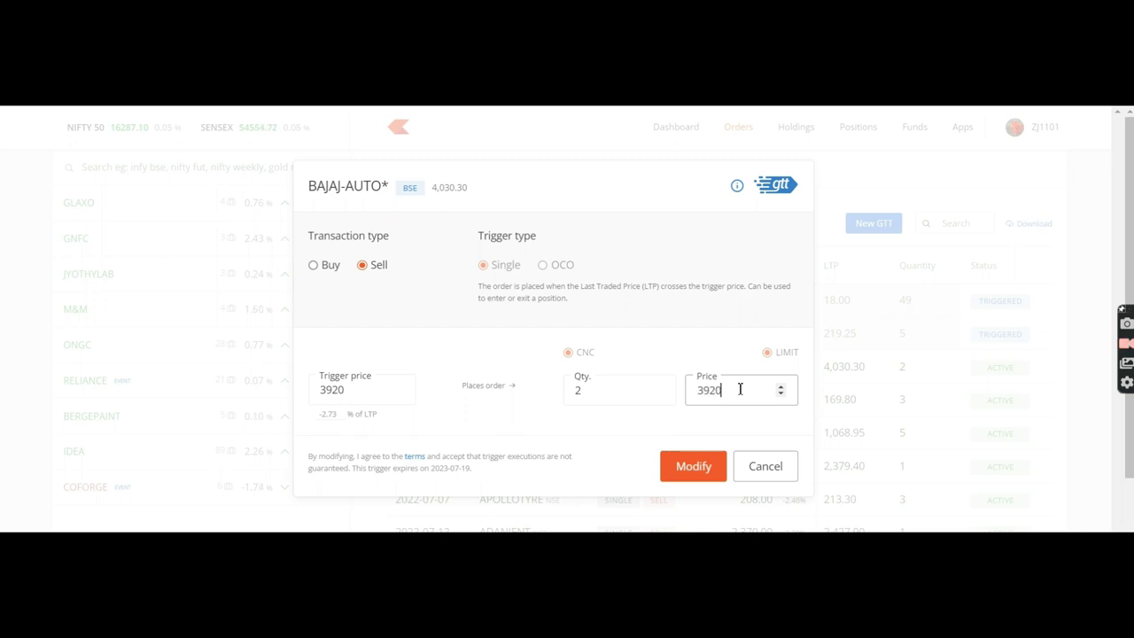
pyautogui.click(693, 473)
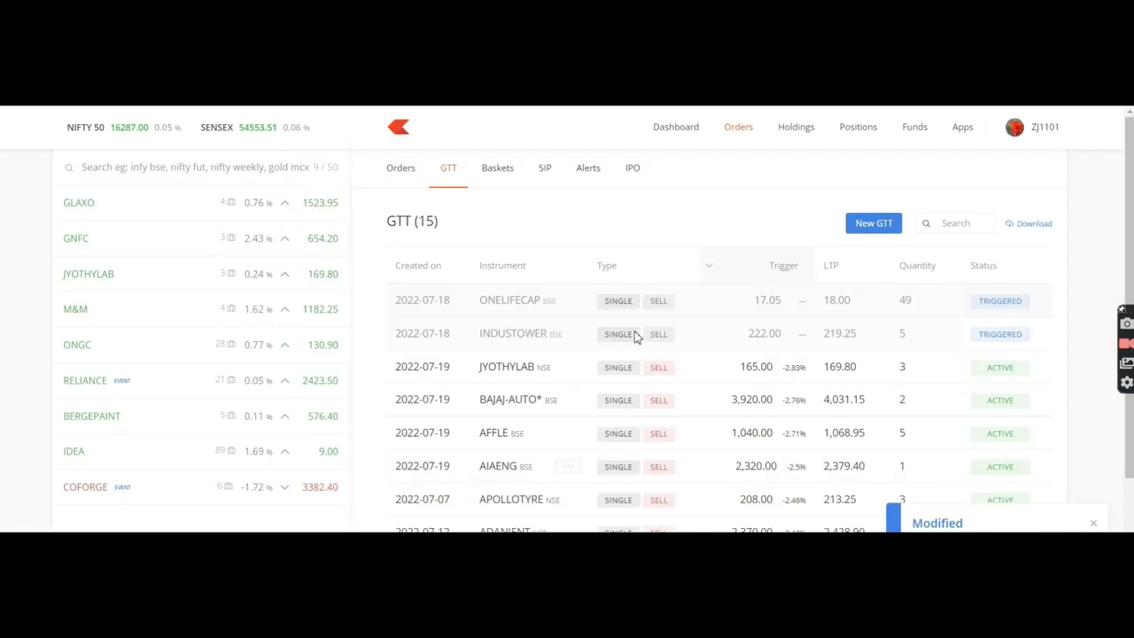
# Sort the GTT orders by nearest trigger and review the INDUSTOWER and ONELIFECAP sales among the positions.
pyautogui.click(780, 267)
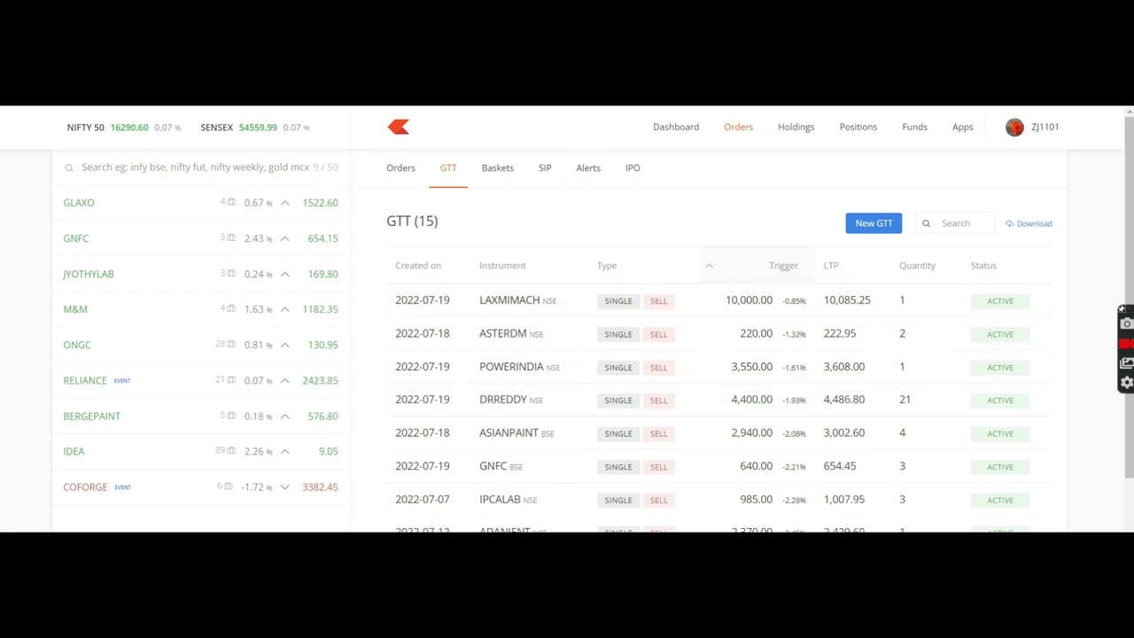
pyautogui.click(858, 127)
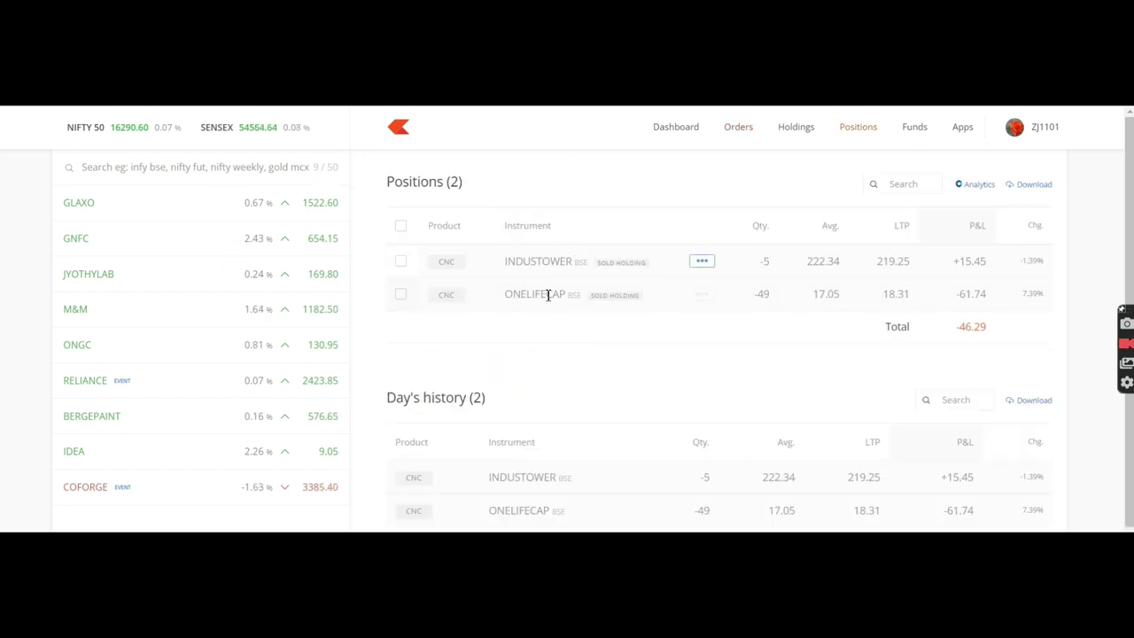
pyautogui.moveTo(609, 303)
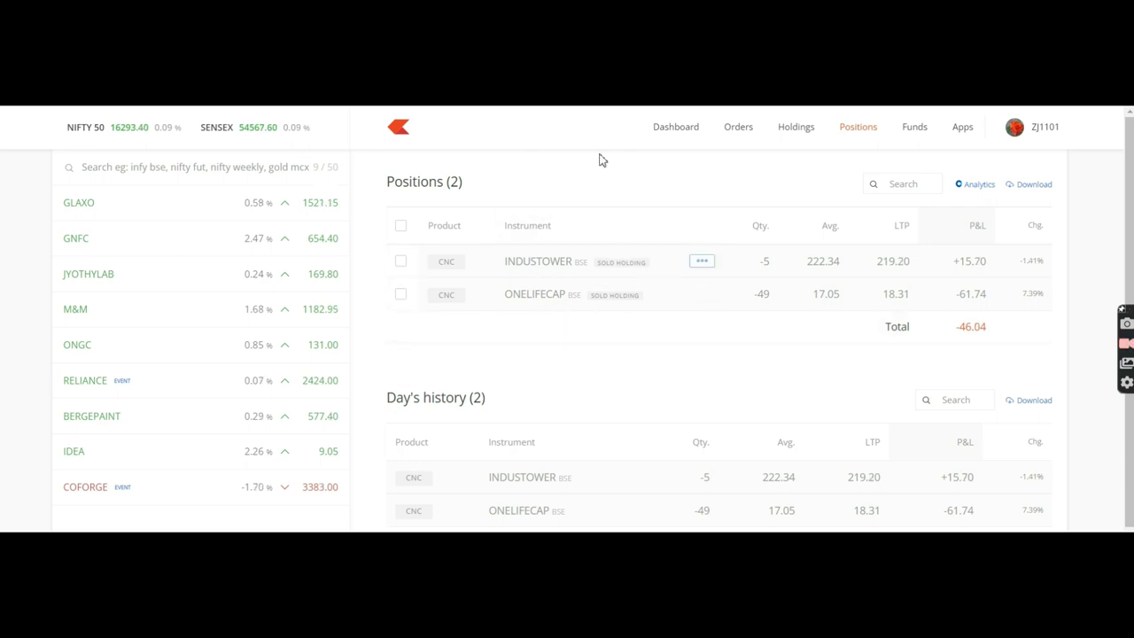
# Examine the holdings ranked by net change, from ASTERDM down to INDHOTEL, and return towards the best performers.
pyautogui.click(795, 127)
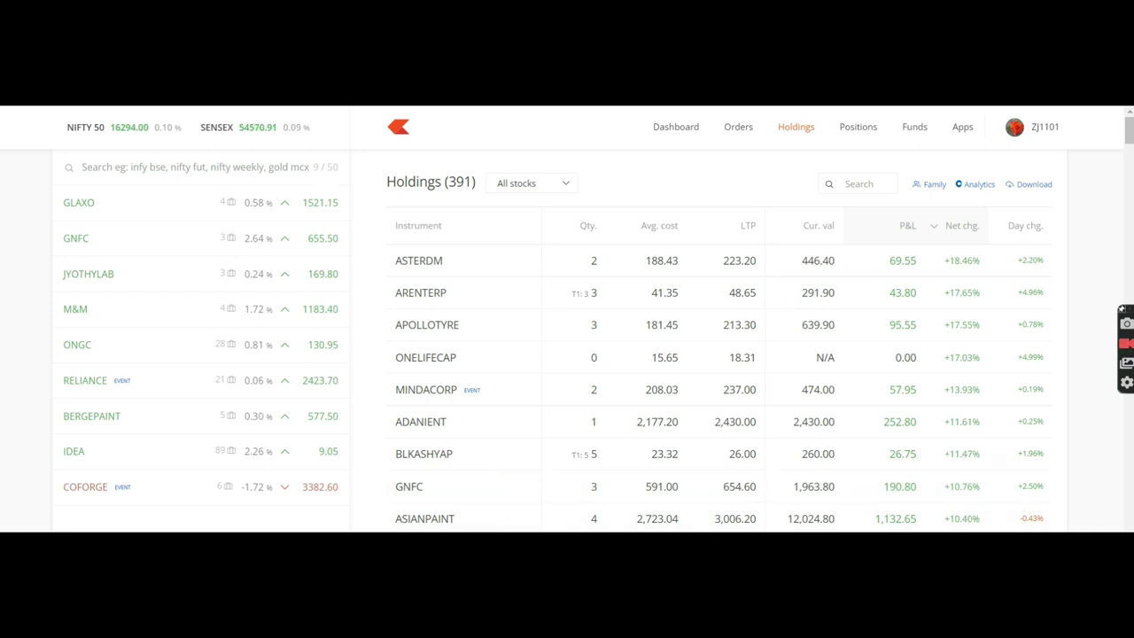
pyautogui.scroll(-3, 719, 355)
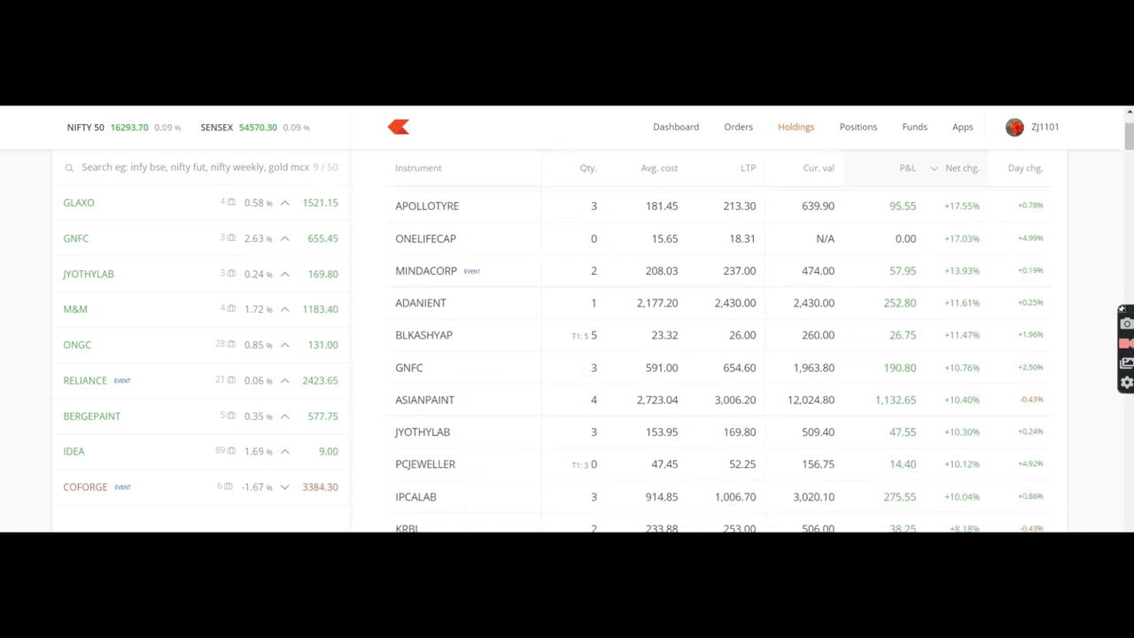
pyautogui.scroll(-3, 499, 328)
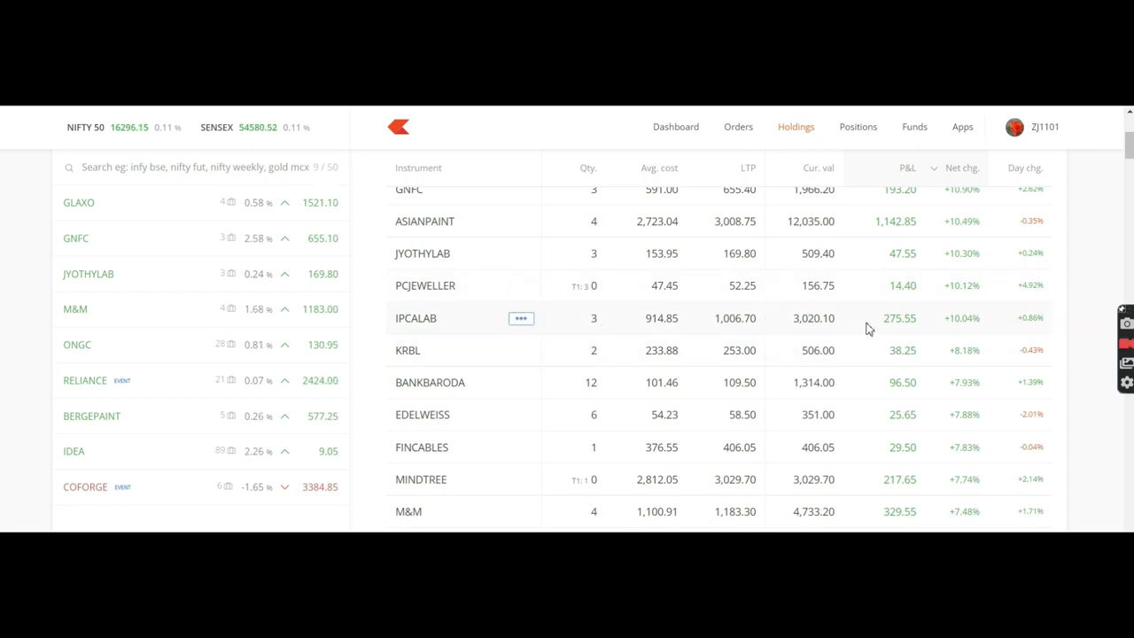
pyautogui.moveTo(972, 316)
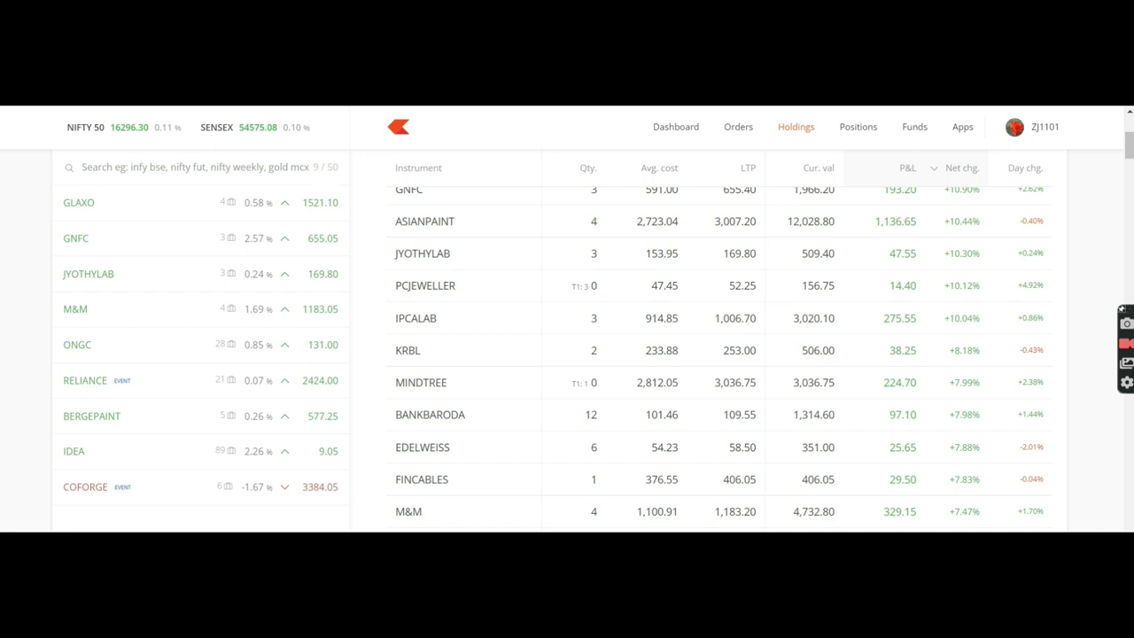
pyautogui.scroll(-3, 699, 294)
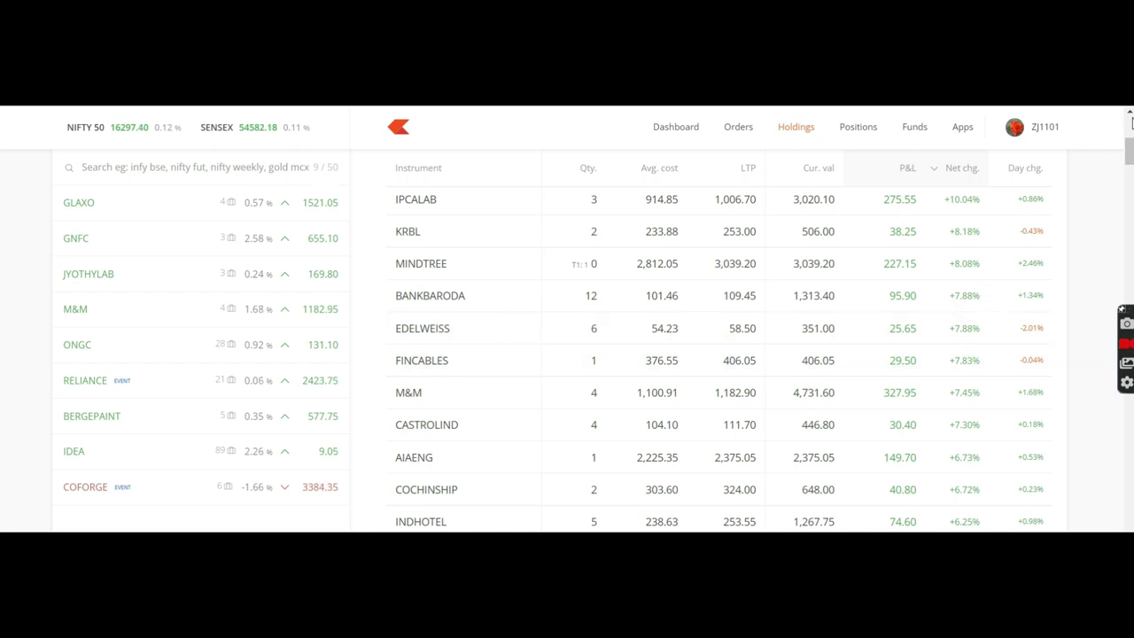
pyautogui.scroll(2, 1128, 120)
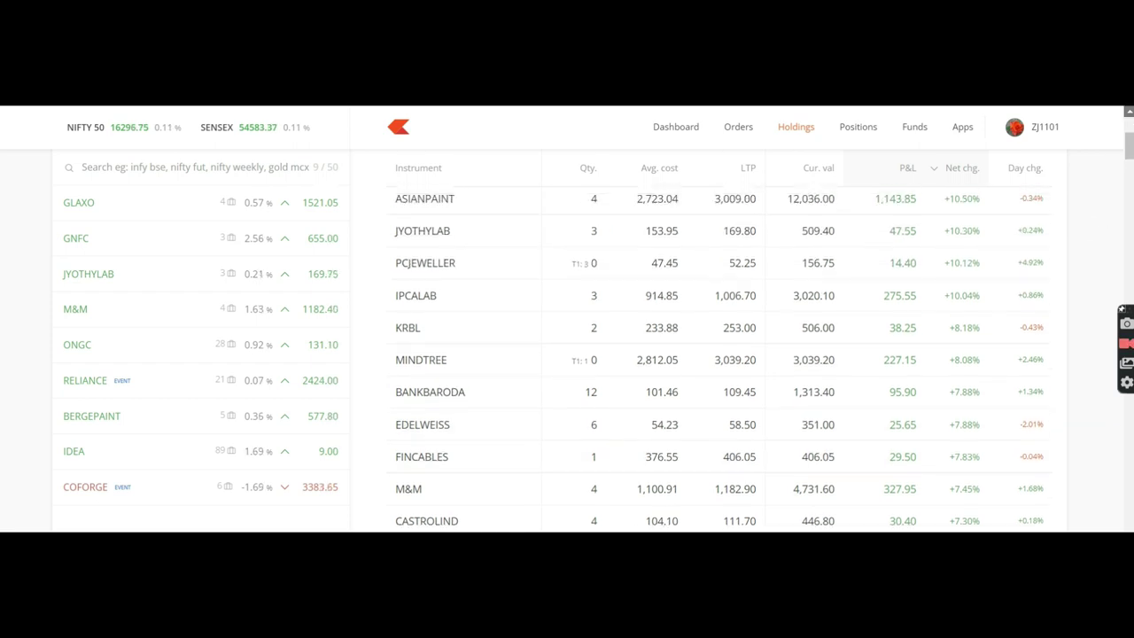
pyautogui.scroll(4, 718, 354)
pyautogui.scroll(1, 717, 354)
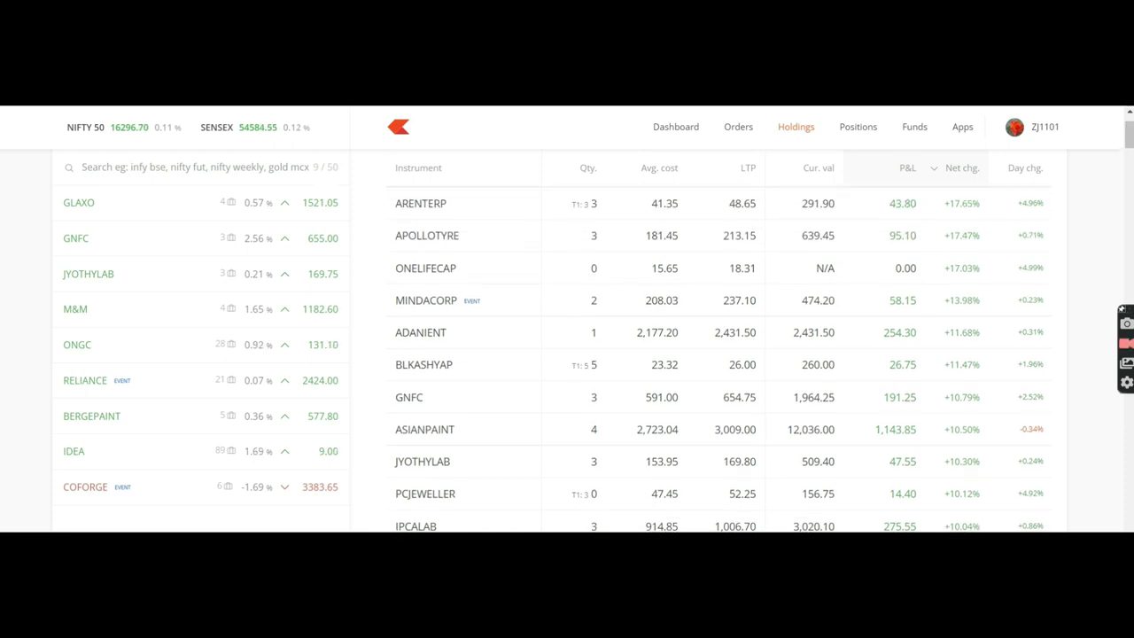
pyautogui.scroll(2, 1129, 115)
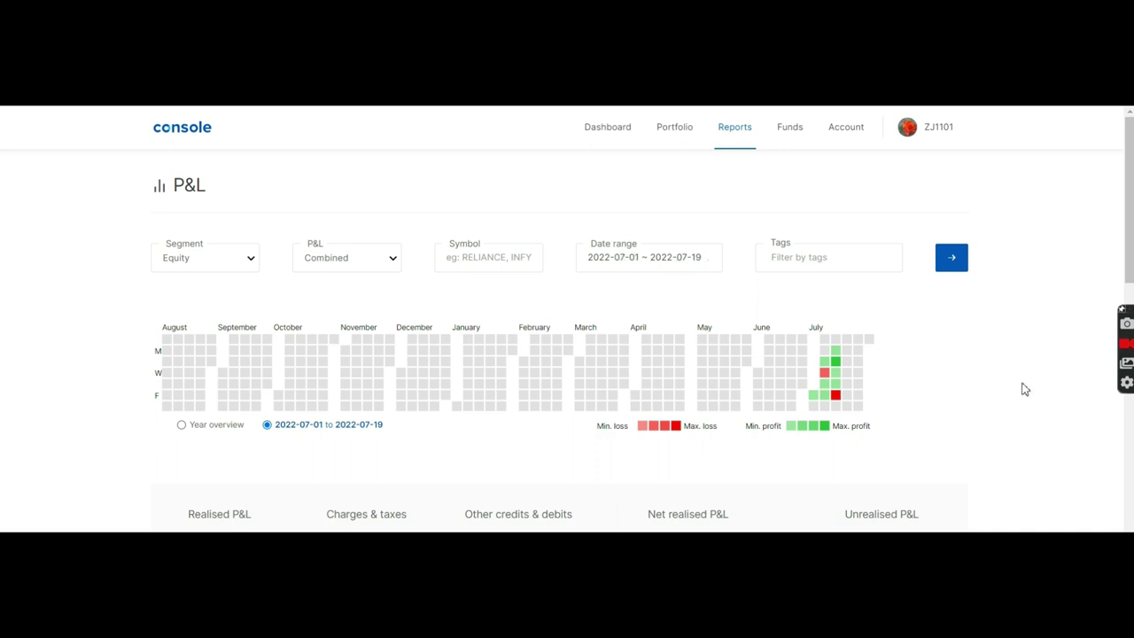
# Review the unrealised, net realised, other credits and realised figures in Console's equity P&L report for 2022-07-01 to 2022-07-19.
pyautogui.scroll(-2, 1025, 389)
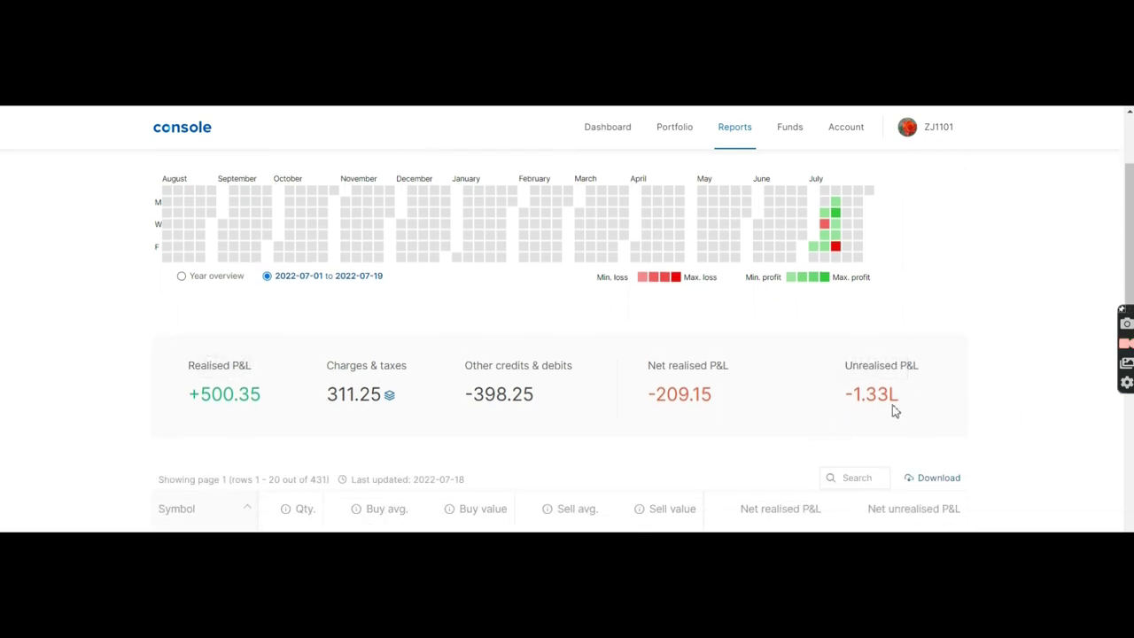
pyautogui.moveTo(856, 395)
pyautogui.moveTo(693, 399)
pyautogui.moveTo(531, 418)
pyautogui.moveTo(227, 387)
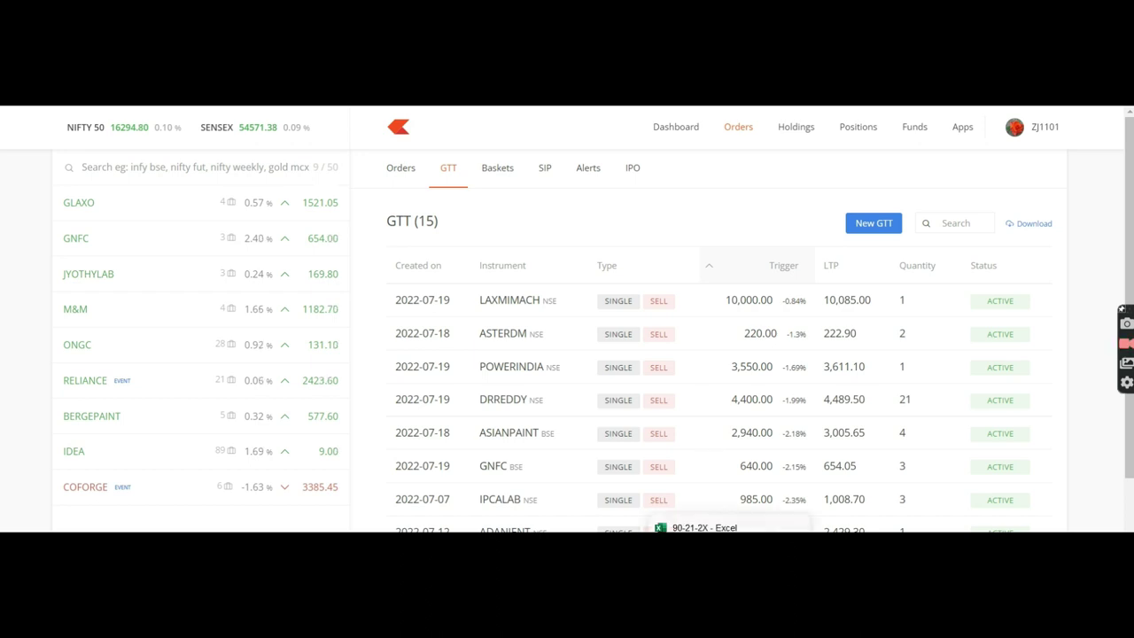
# Switch to the 90-21-2X workbook in Excel and check MRPL's Net Change entry and the Net Change filter options.
pyautogui.hotkey('alt', 'Tab')
pyautogui.click(642, 484)
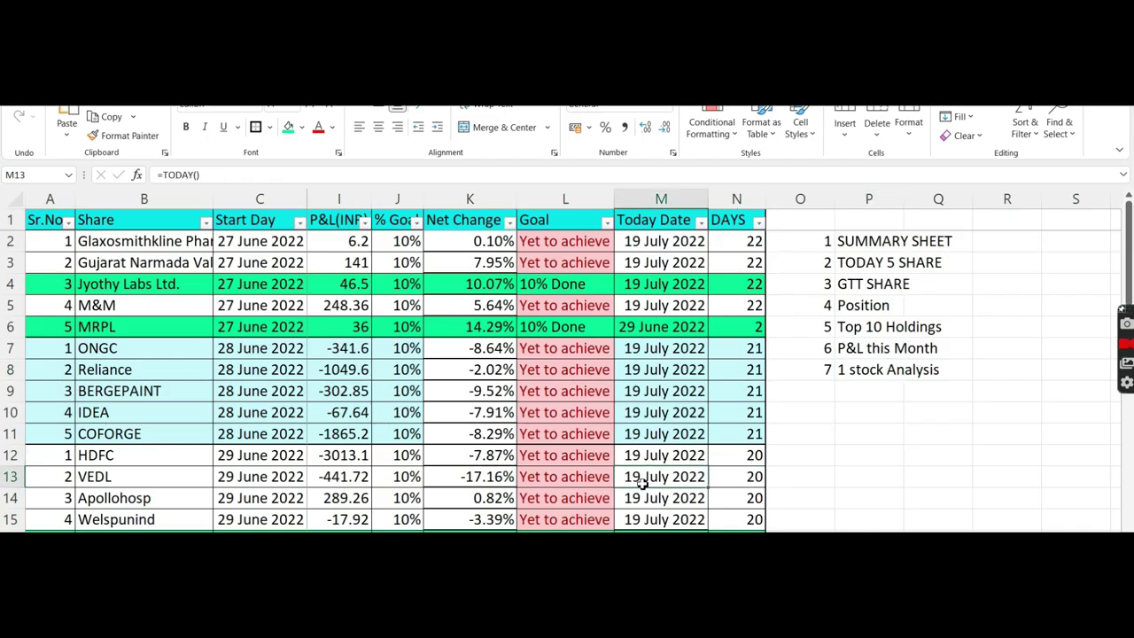
pyautogui.click(472, 327)
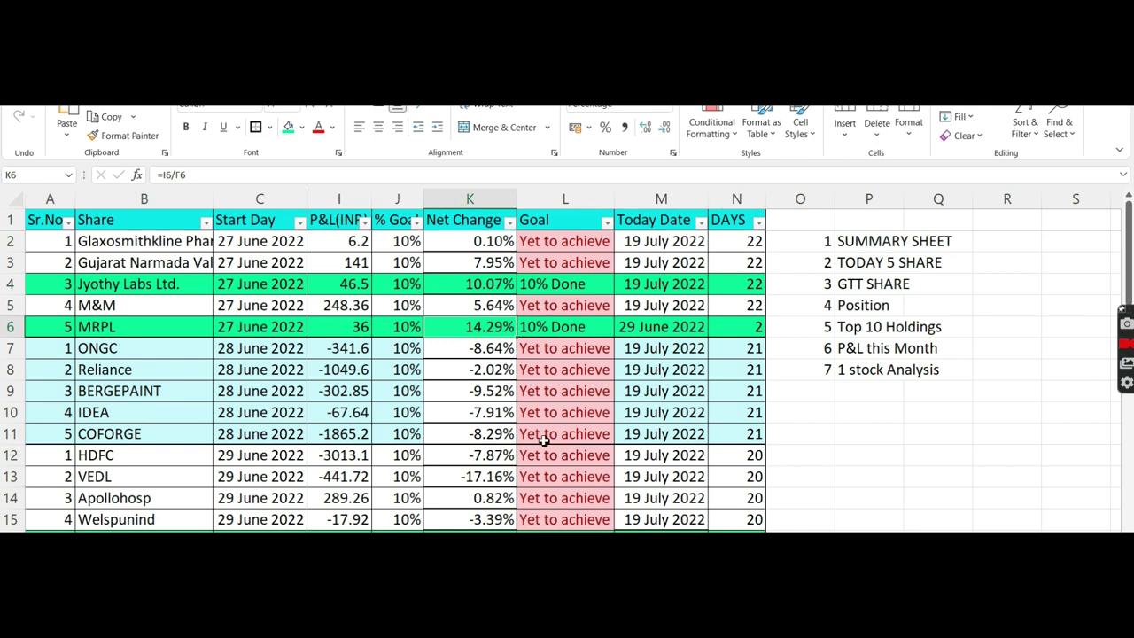
pyautogui.click(511, 222)
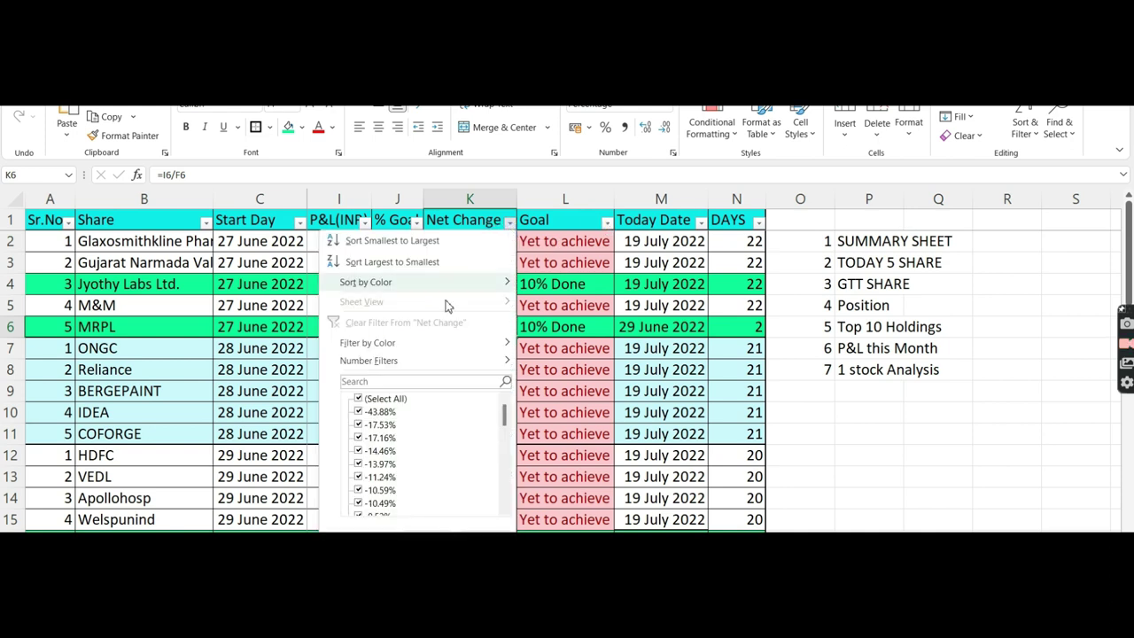
pyautogui.click(672, 405)
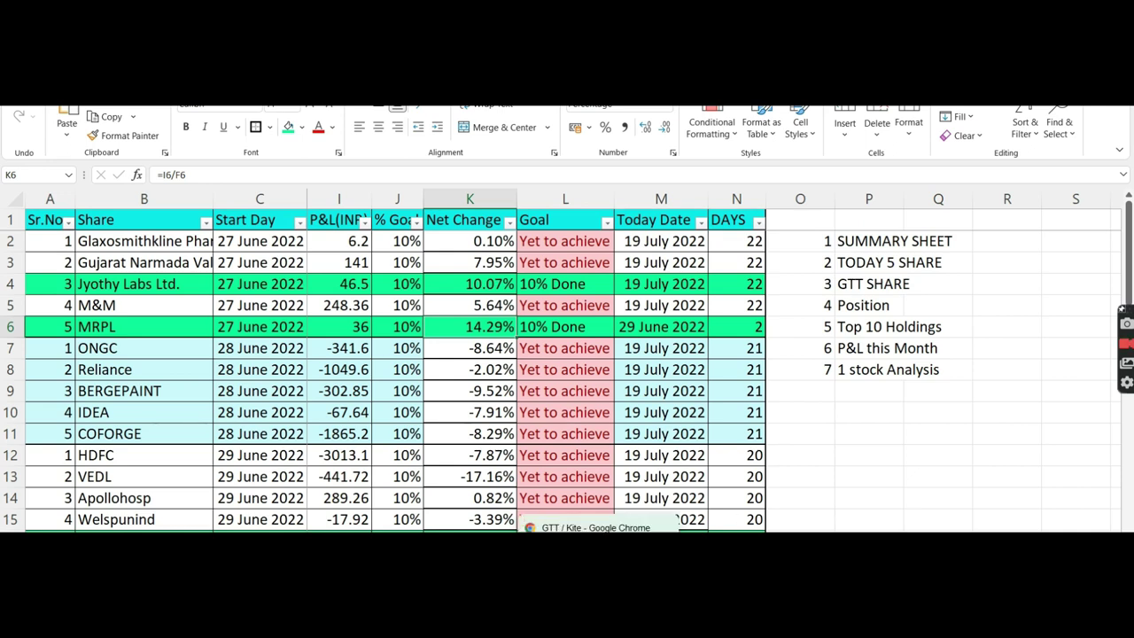
# Switch to Kite in Chrome, go to the positions and open the fundamentals overview of GMMPFAUDLR from the watchlist.
pyautogui.click(589, 527)
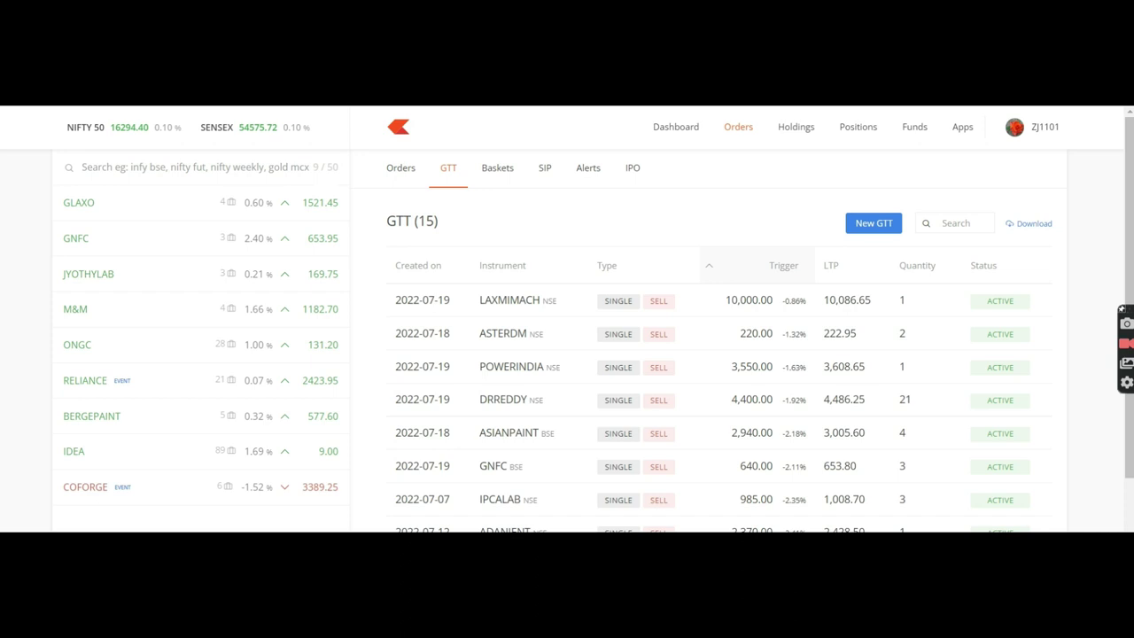
pyautogui.click(858, 127)
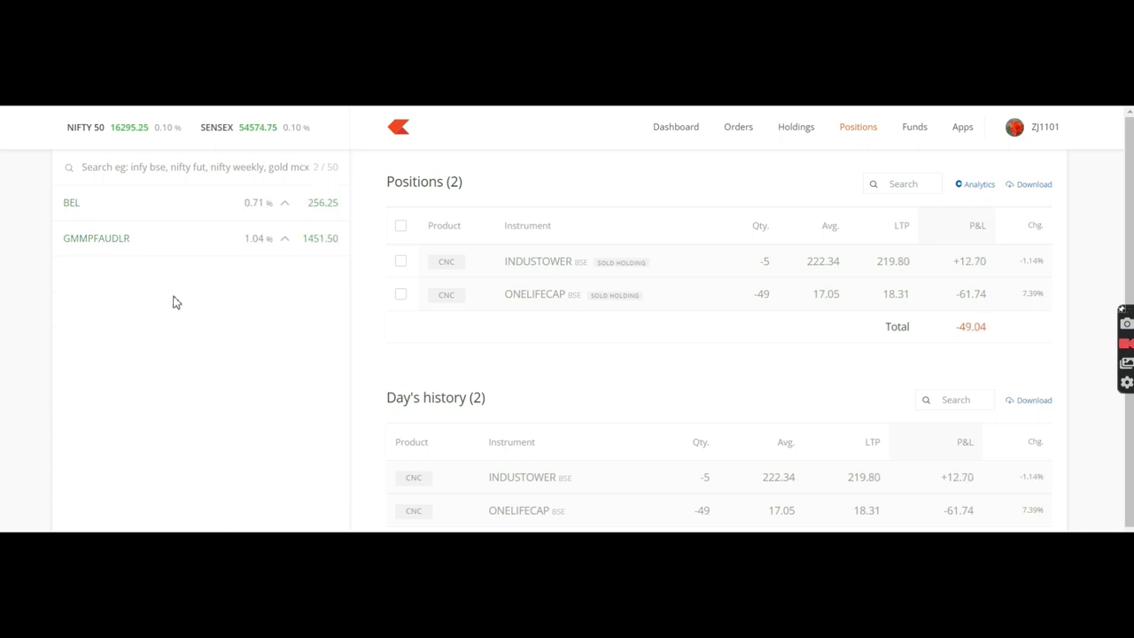
pyautogui.moveTo(189, 243)
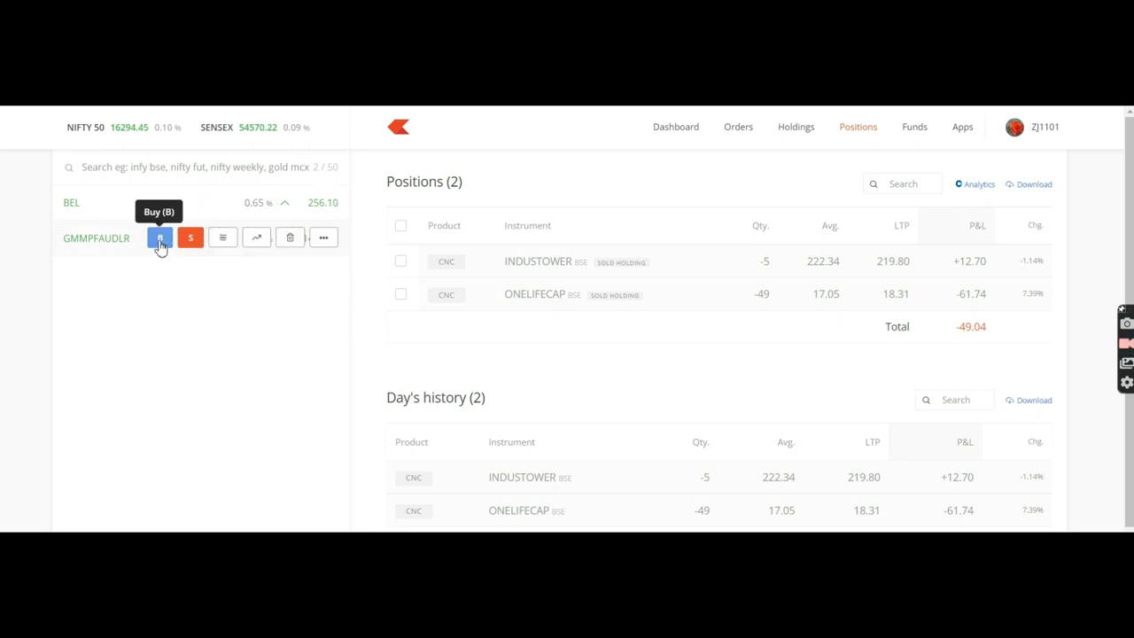
pyautogui.click(324, 239)
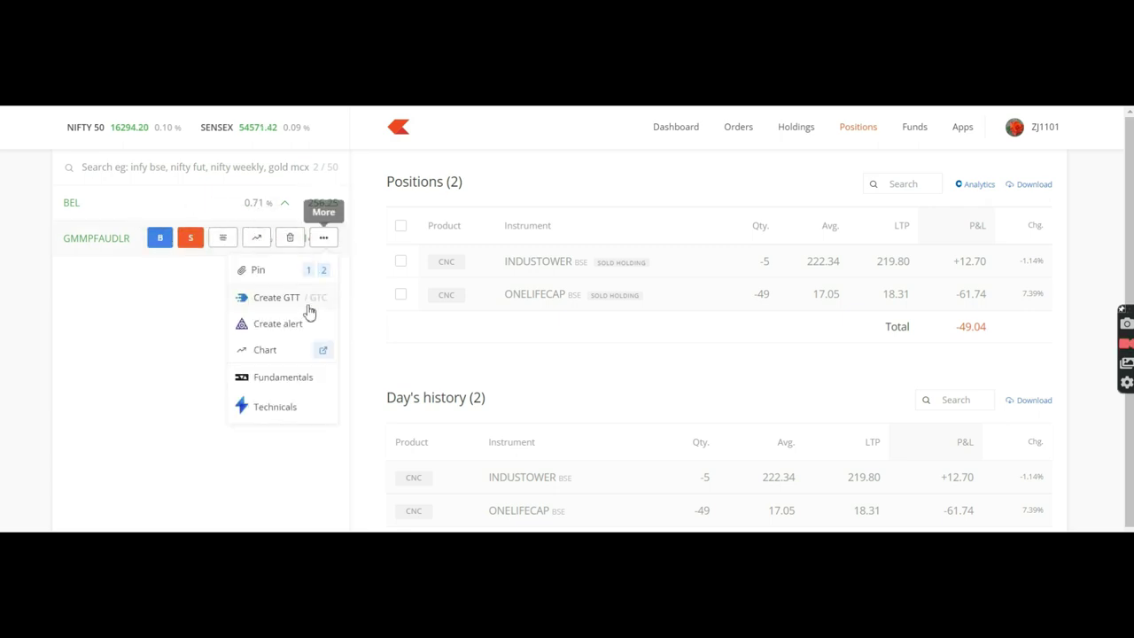
pyautogui.click(285, 378)
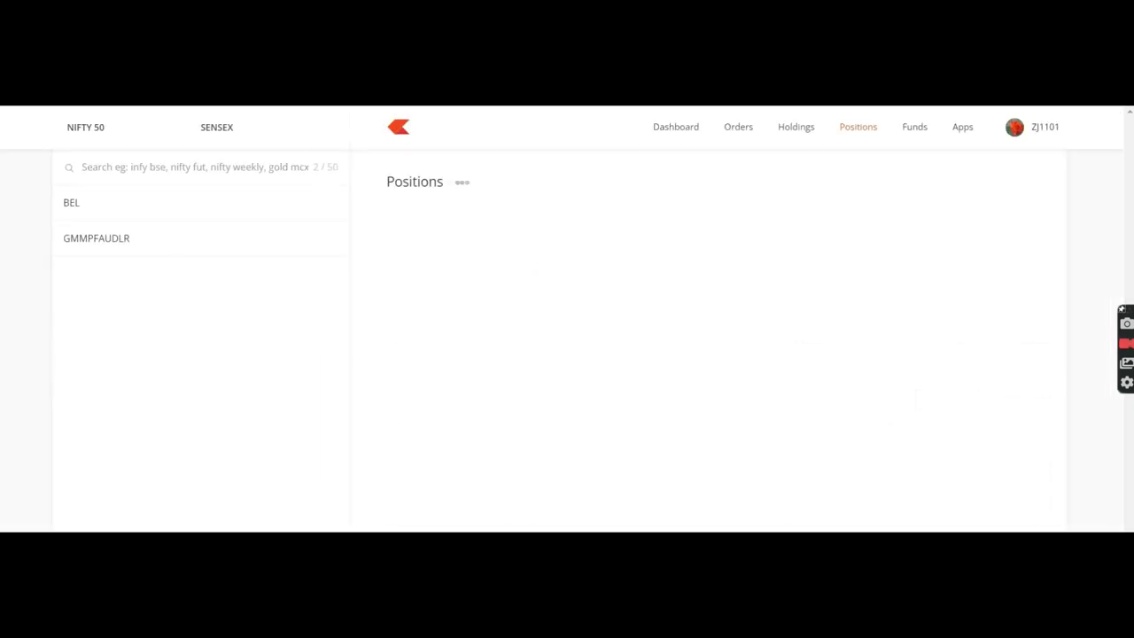
pyautogui.moveTo(295, 236)
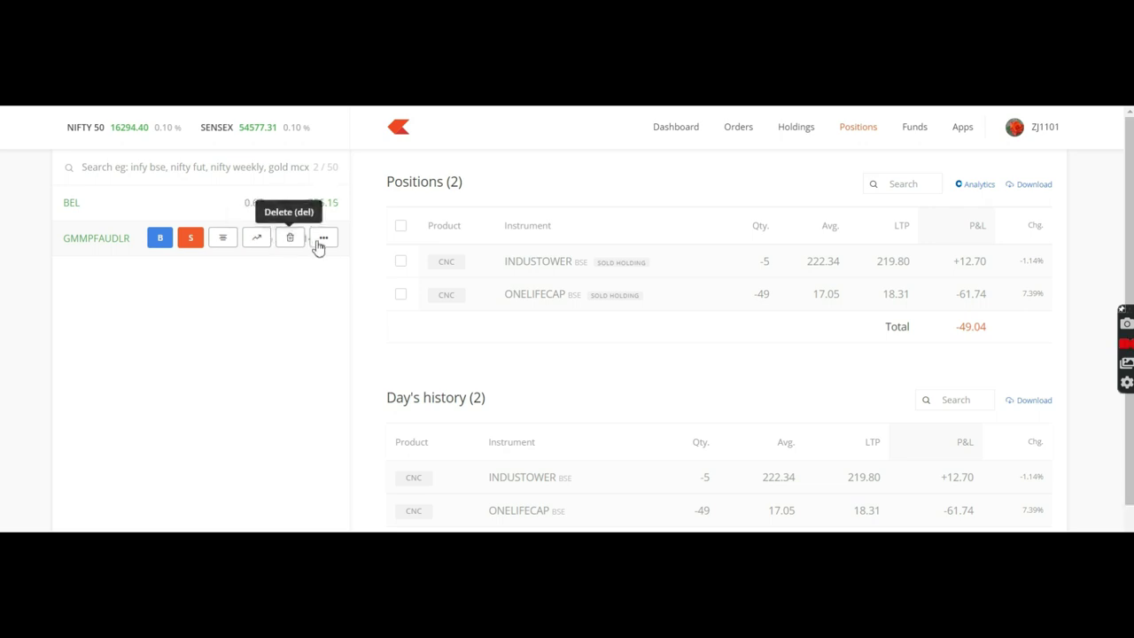
pyautogui.click(325, 240)
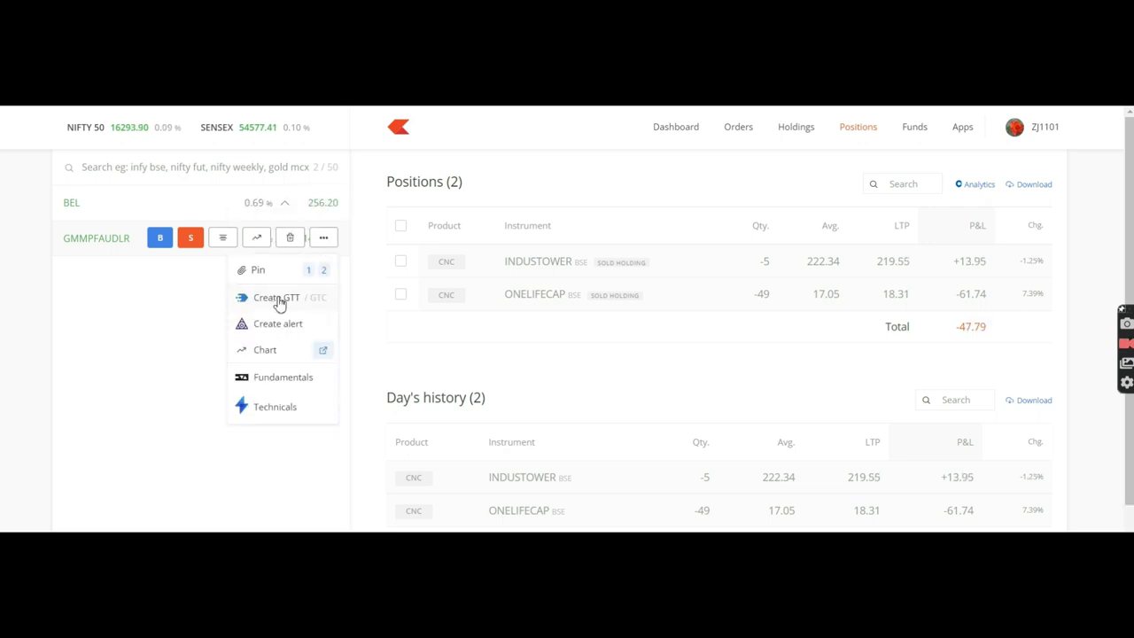
pyautogui.click(296, 387)
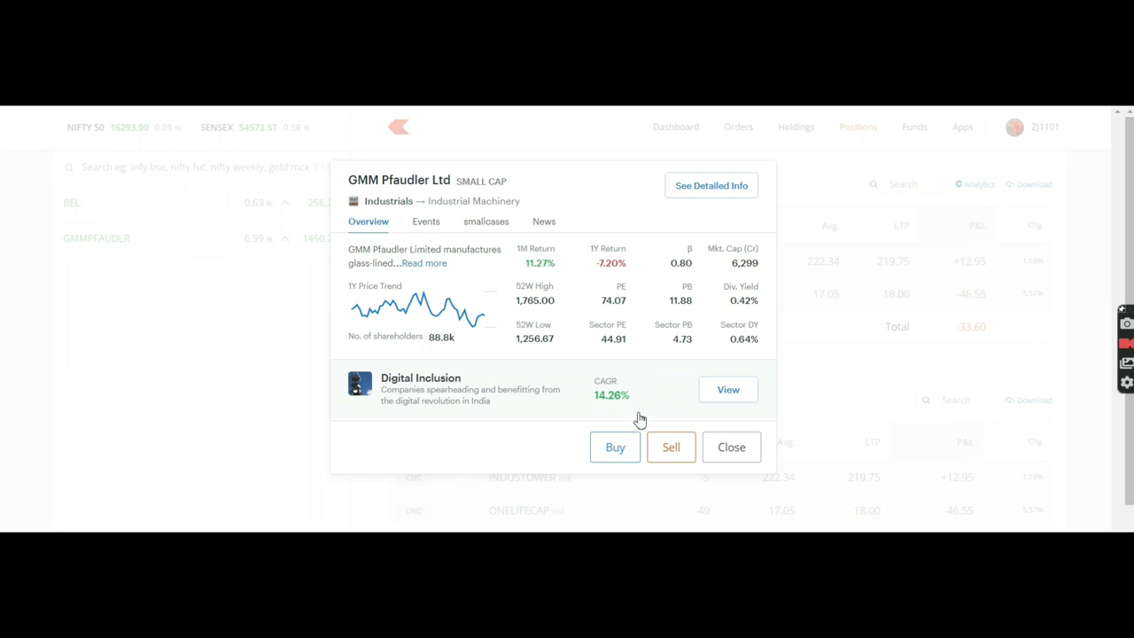
# Open GMM Pfaudler's detailed stock information and examine its investment checklist and its valuation comparison with industry peers.
pyautogui.click(716, 186)
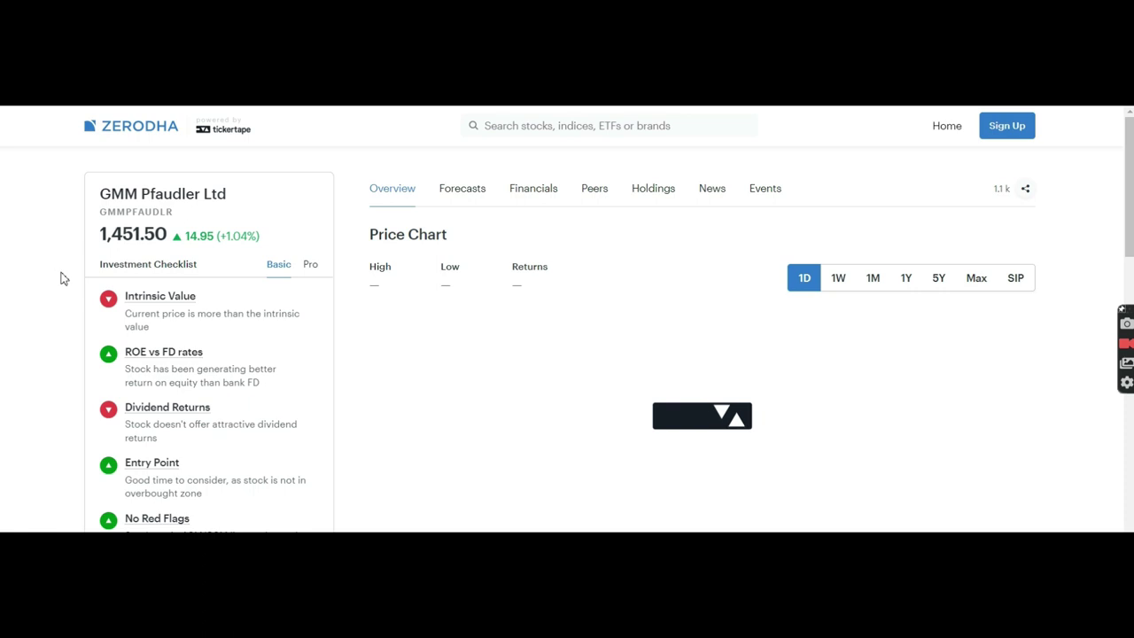
pyautogui.moveTo(184, 363)
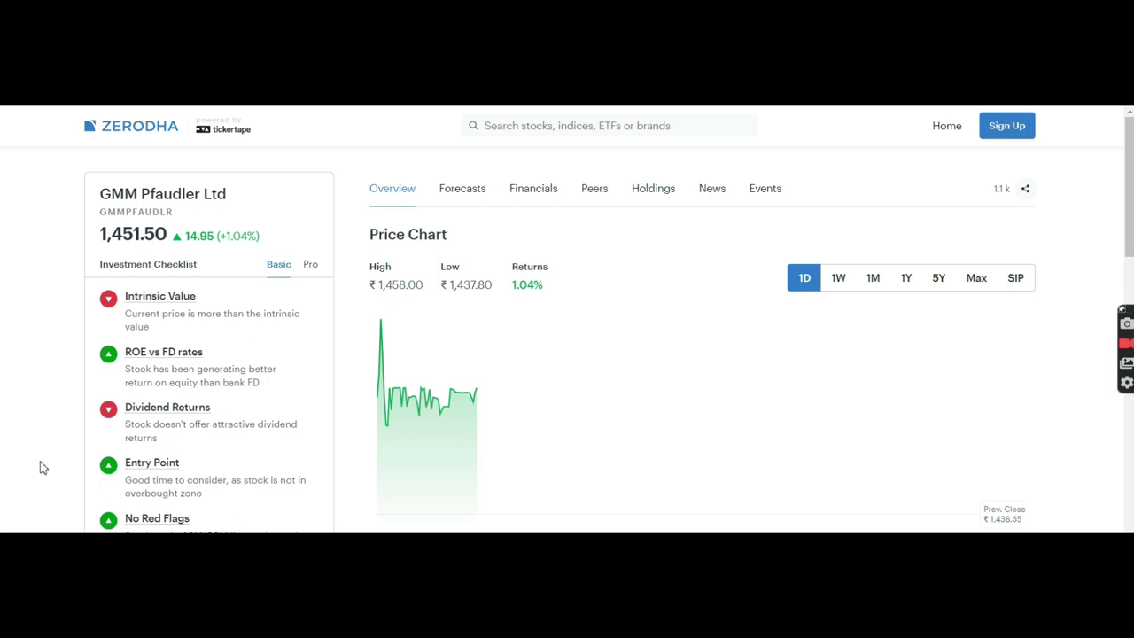
pyautogui.click(536, 189)
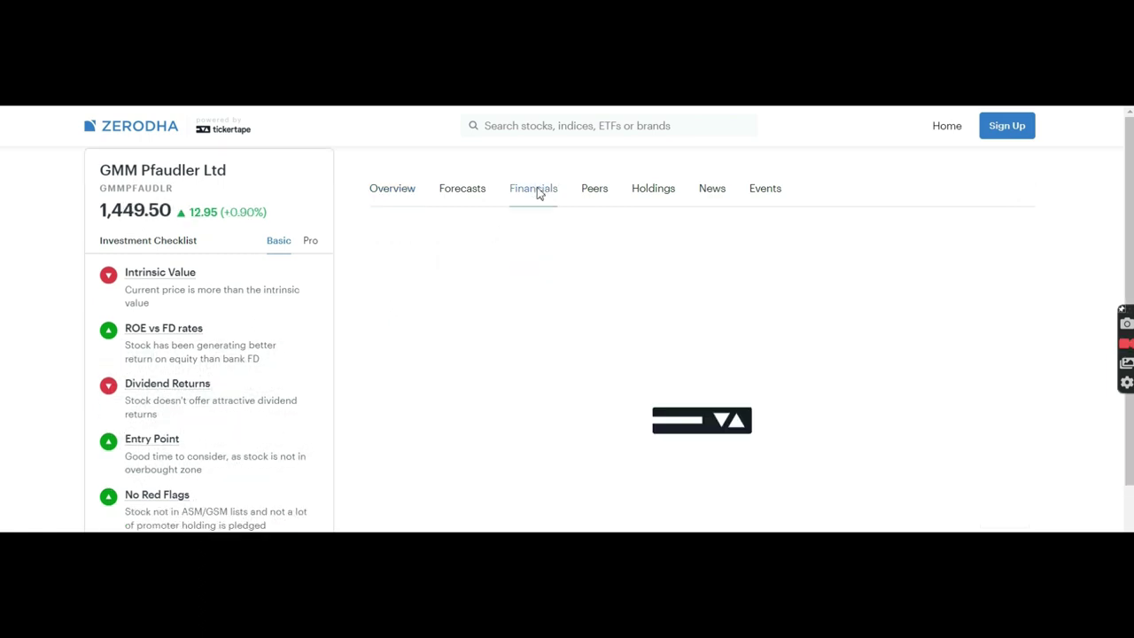
pyautogui.click(596, 195)
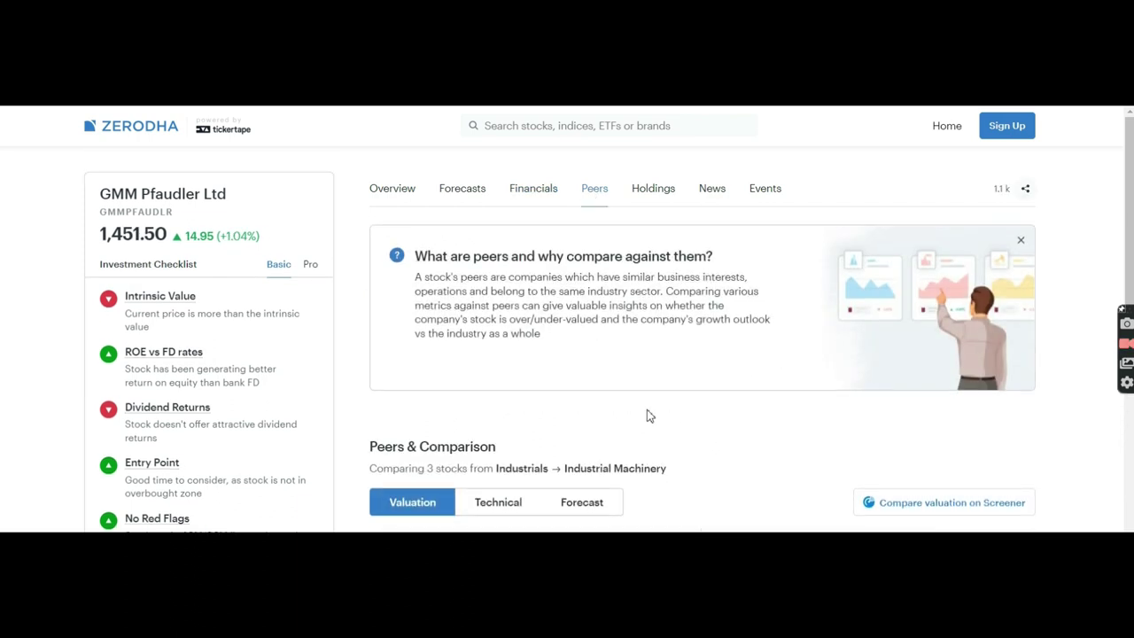
pyautogui.scroll(-3, 647, 411)
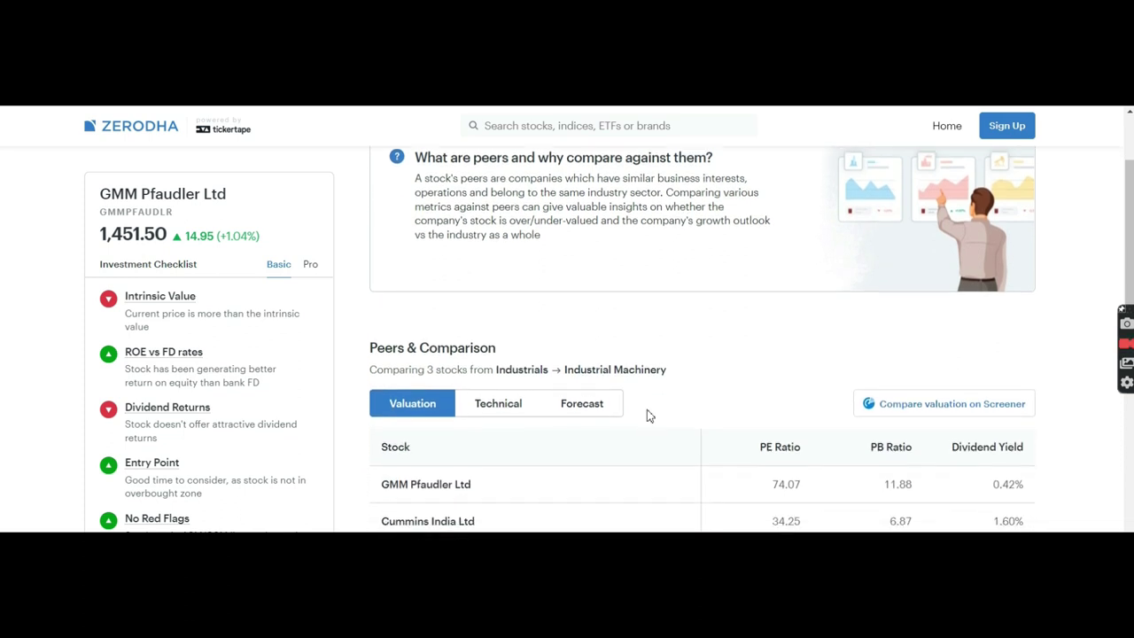